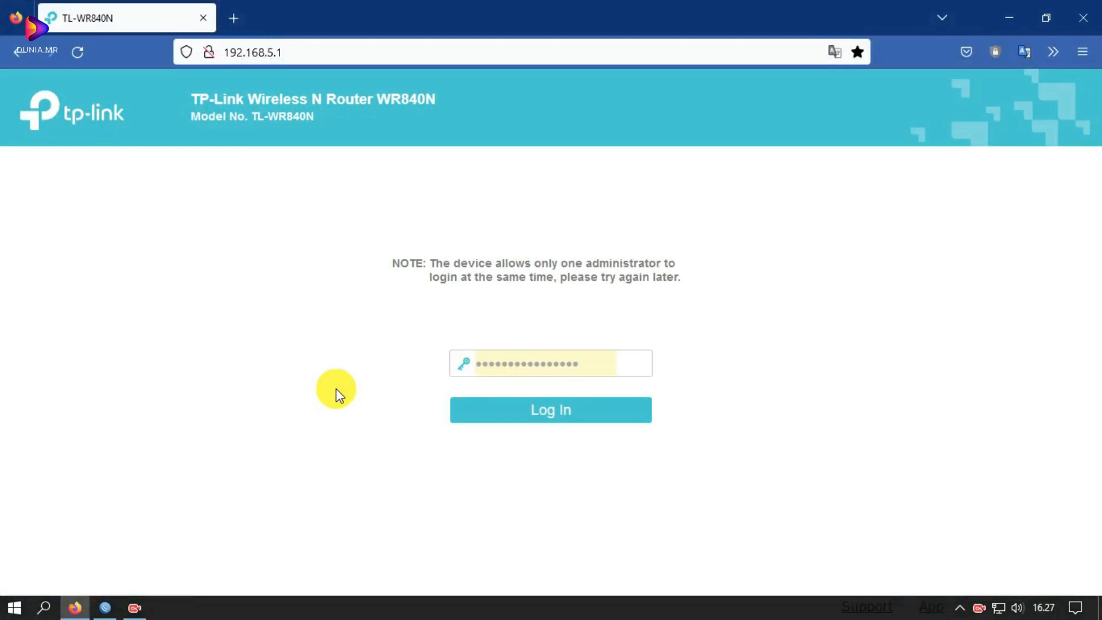
- Check the TL-WR840N model name on the router's login page, switching between browser and WinBox
left_click(104, 610)
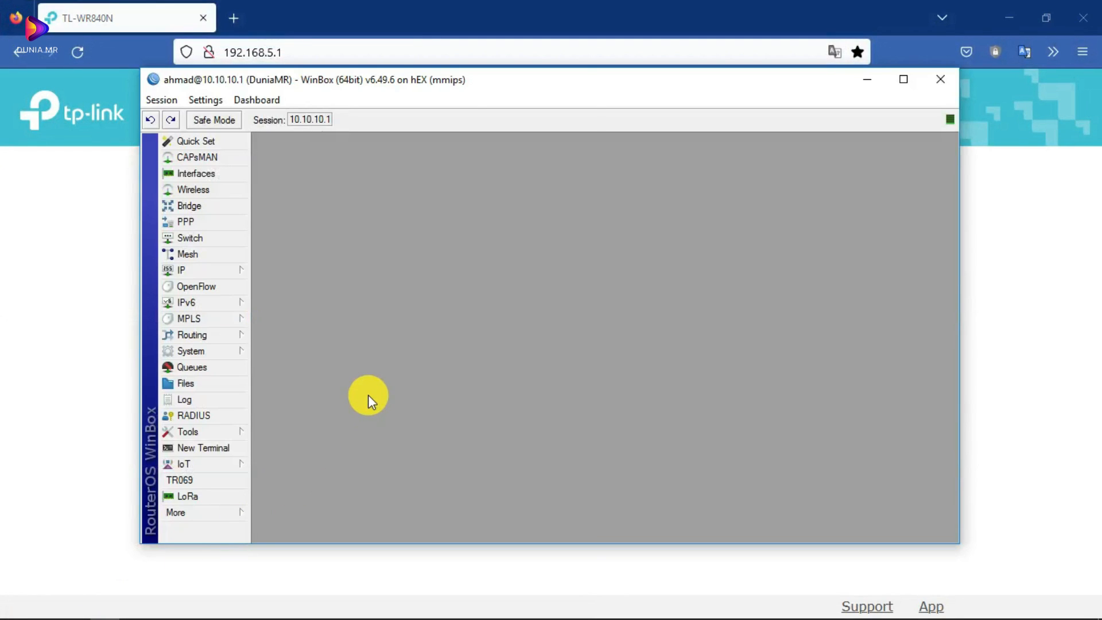
left_click(37, 269)
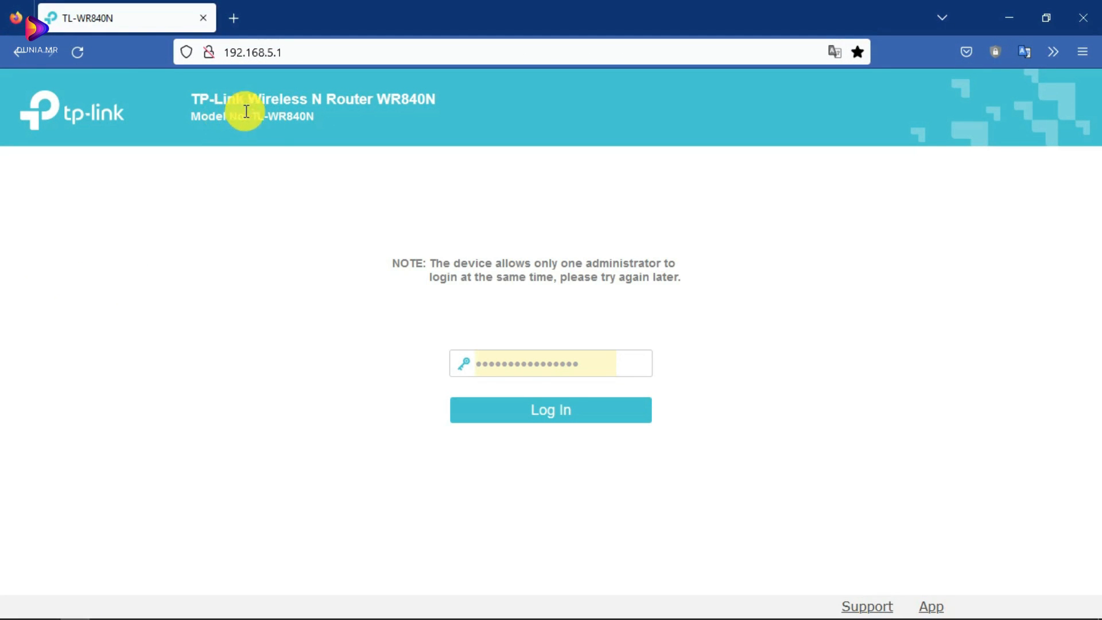
left_click_drag(251, 118, 315, 121)
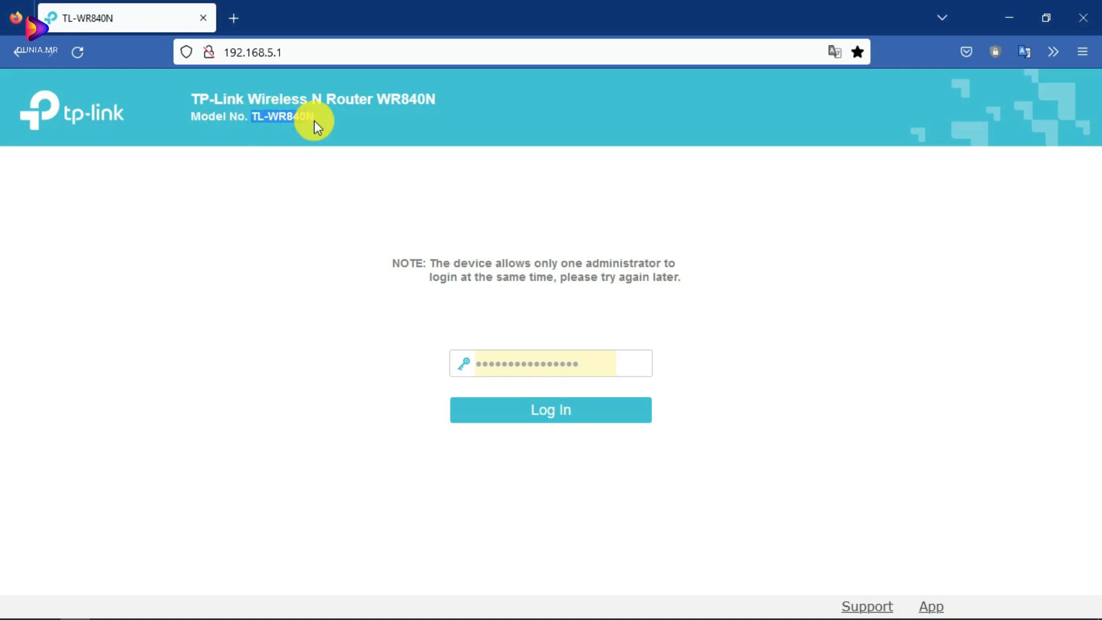
left_click(267, 198)
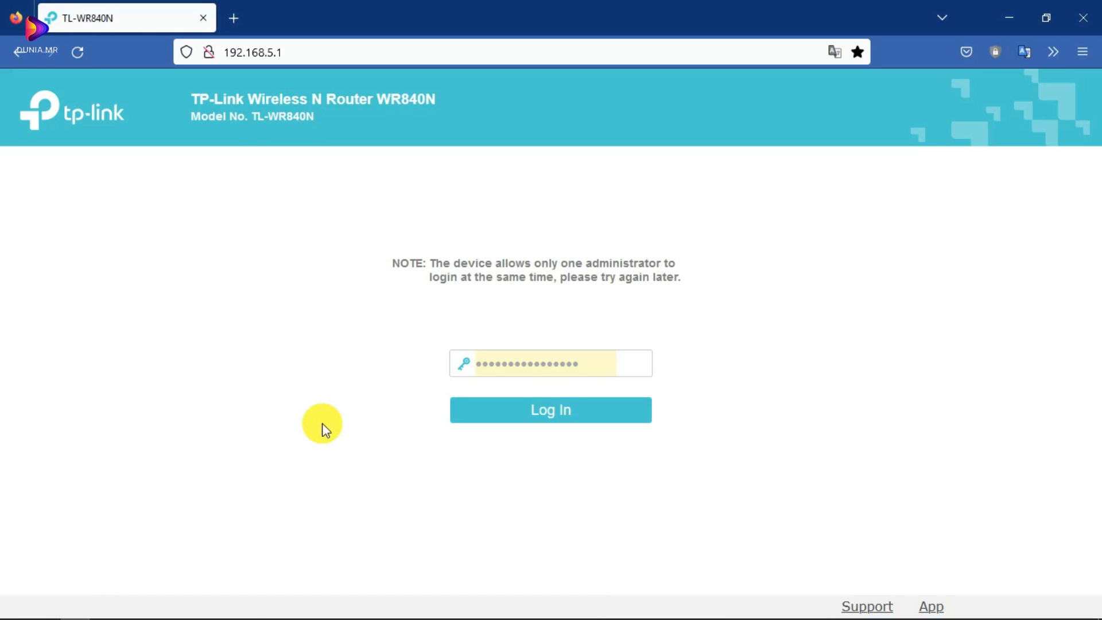
left_click(107, 610)
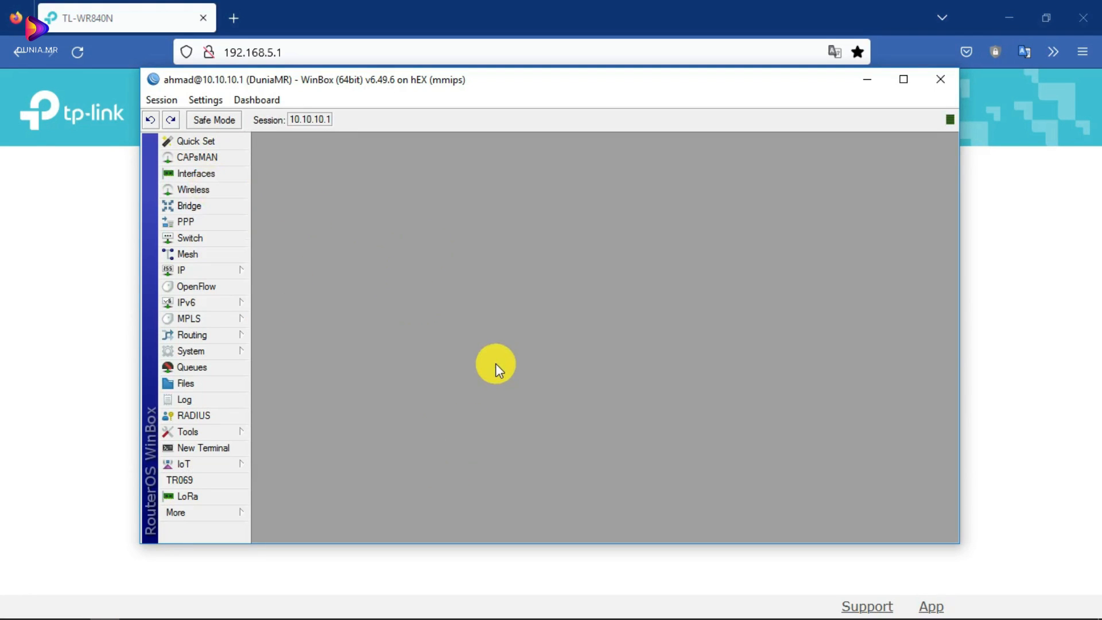
left_click(81, 251)
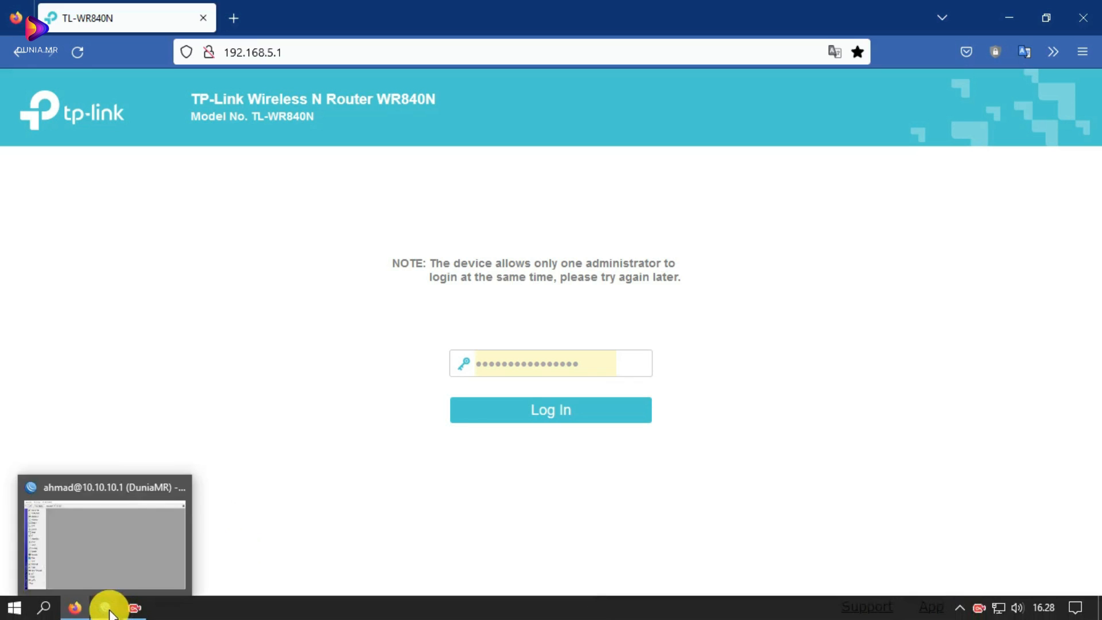
- Open the IP > DHCP Server list and the IP > Pool list side by side
left_click(106, 587)
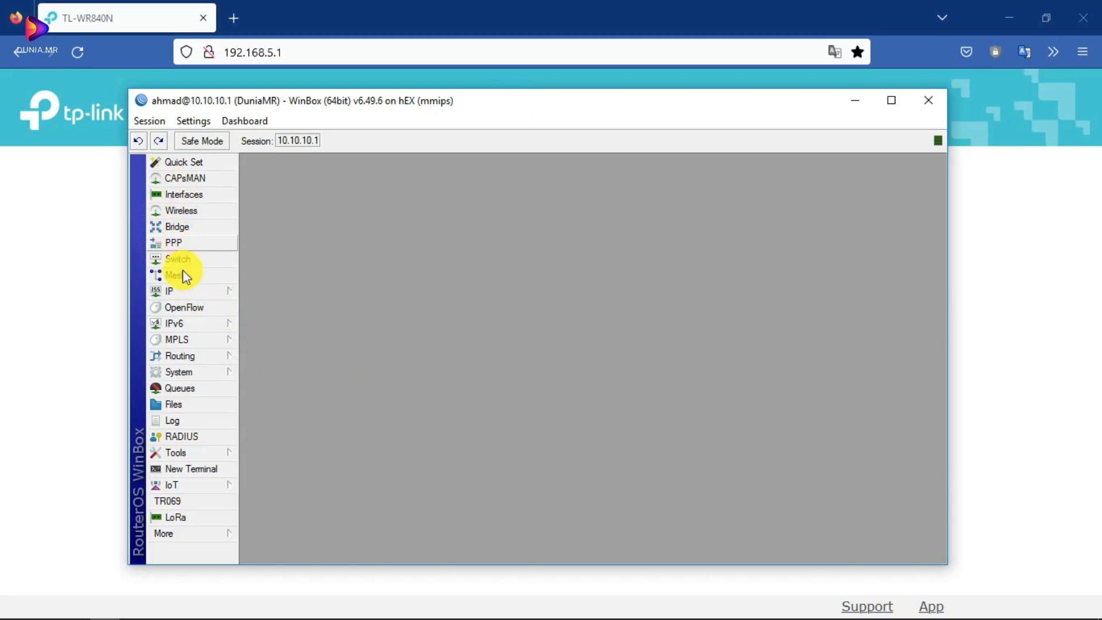
left_click(183, 293)
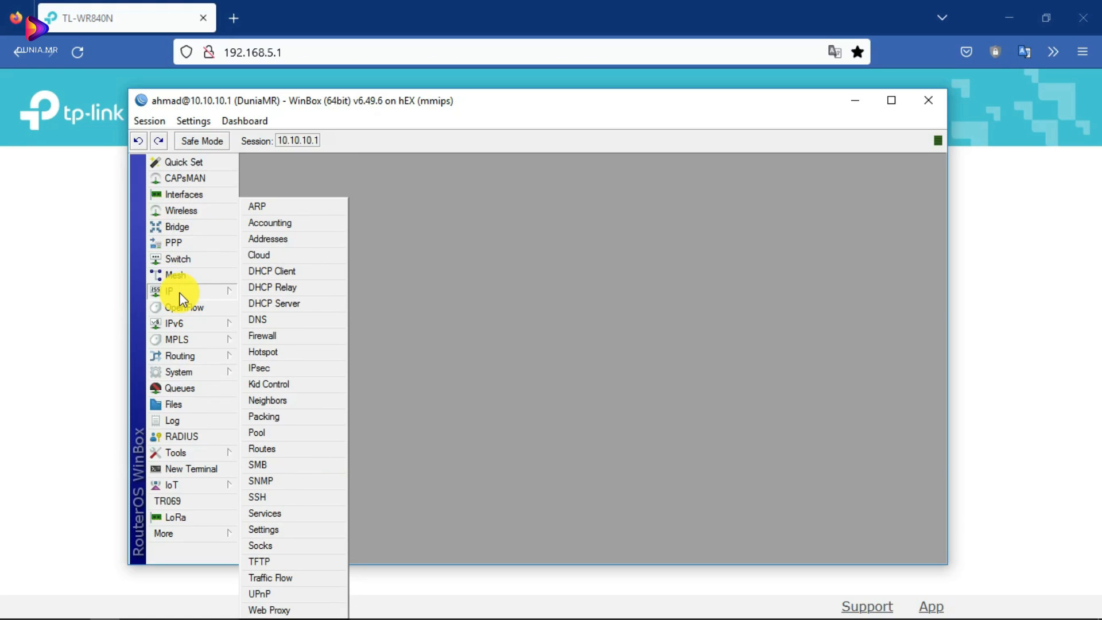
left_click(301, 302)
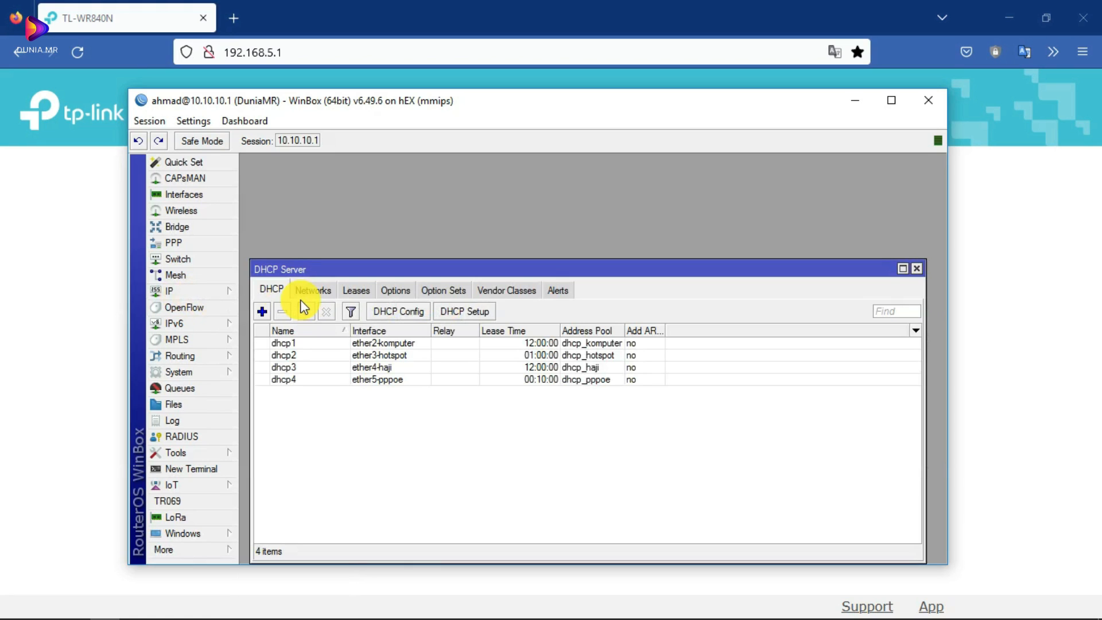
left_click(185, 291)
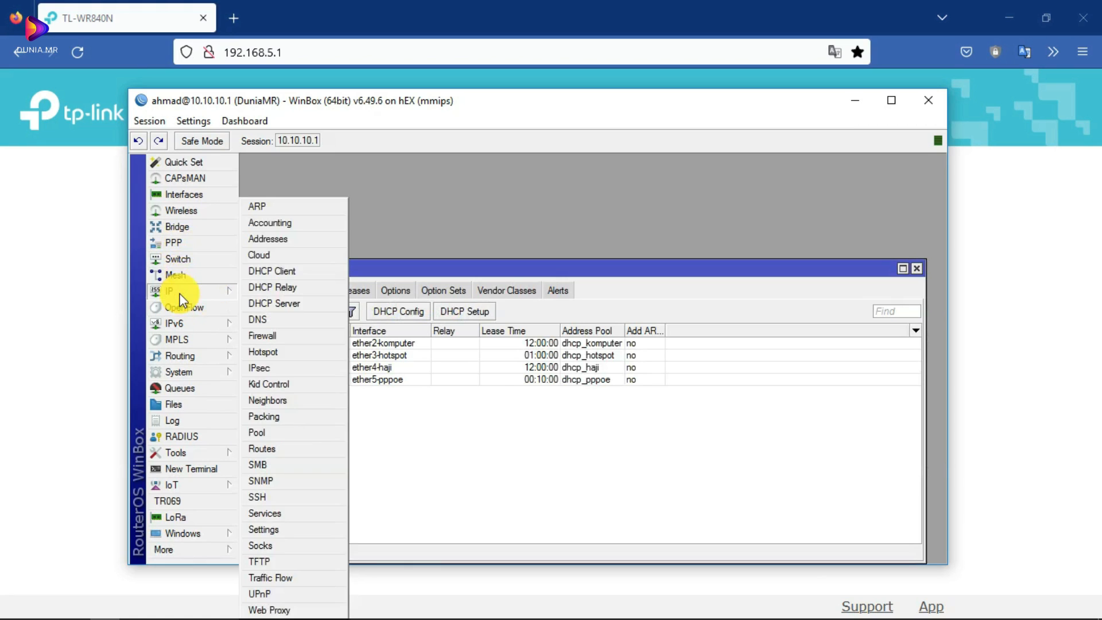
left_click(282, 434)
left_click_drag(786, 194, 759, 178)
left_click(382, 411)
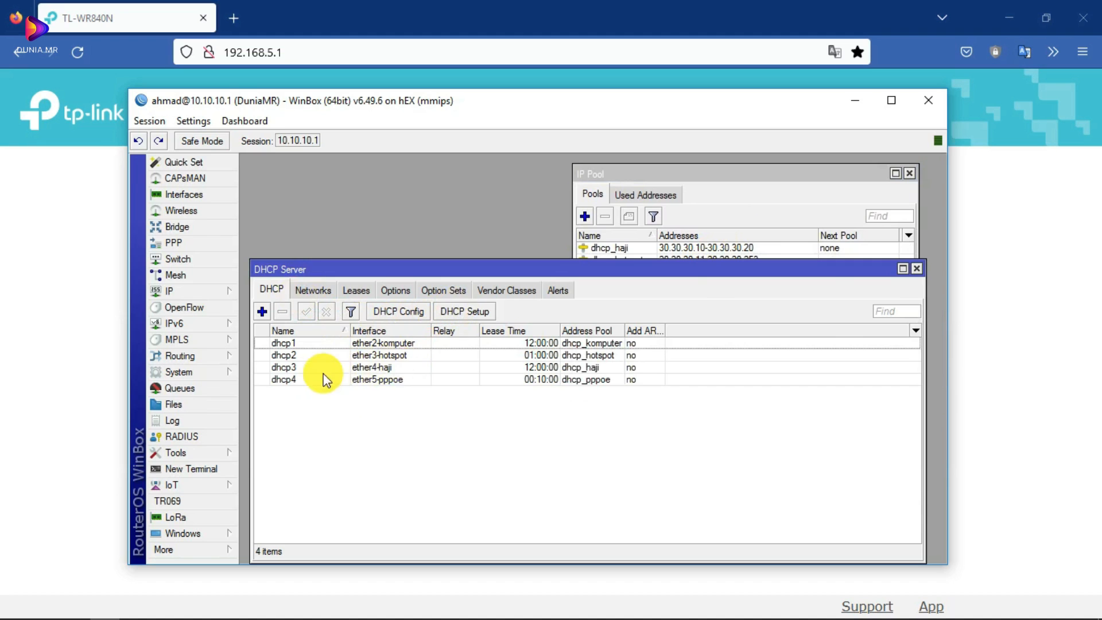
- Open the dhcp4 server settings and the dhcp_pppoe pool settings next to each other
double_click(287, 380)
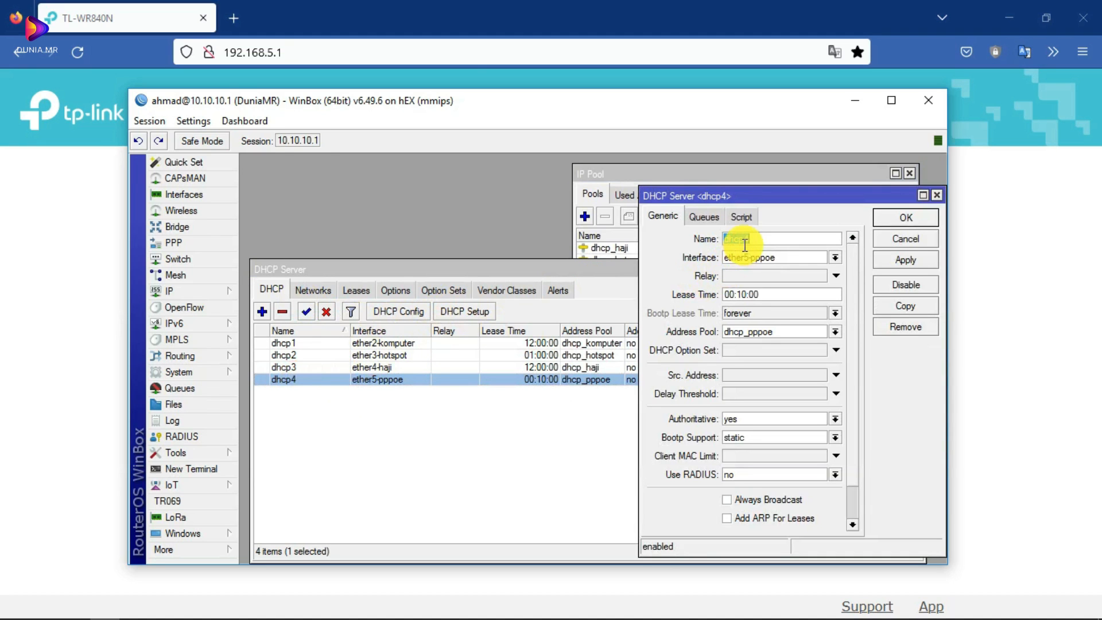
left_click_drag(755, 196, 401, 198)
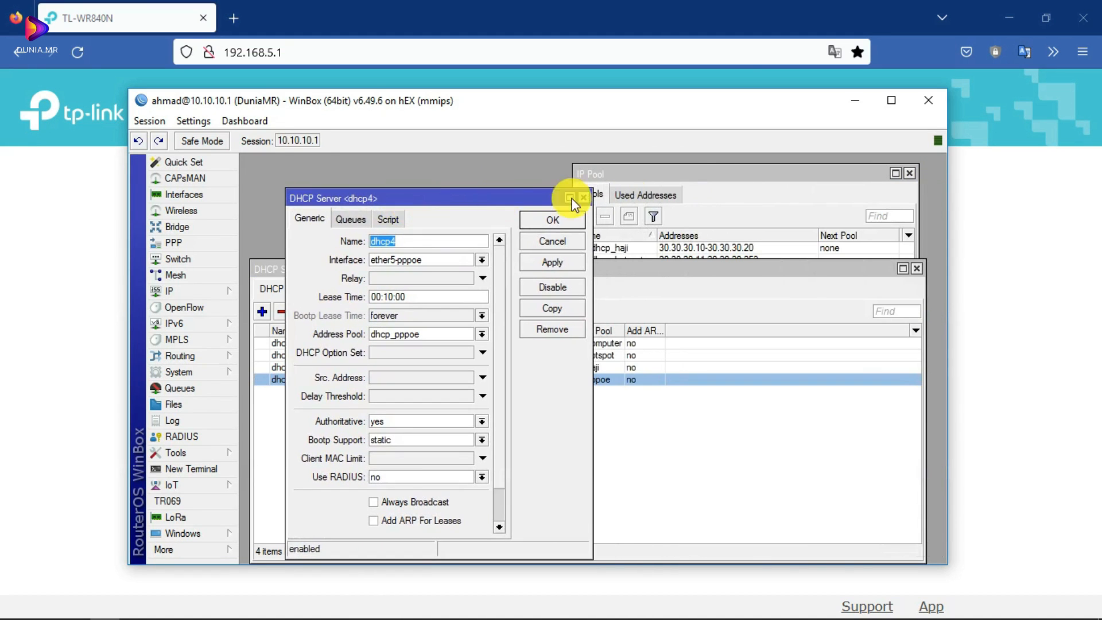
left_click(704, 173)
left_click(596, 287)
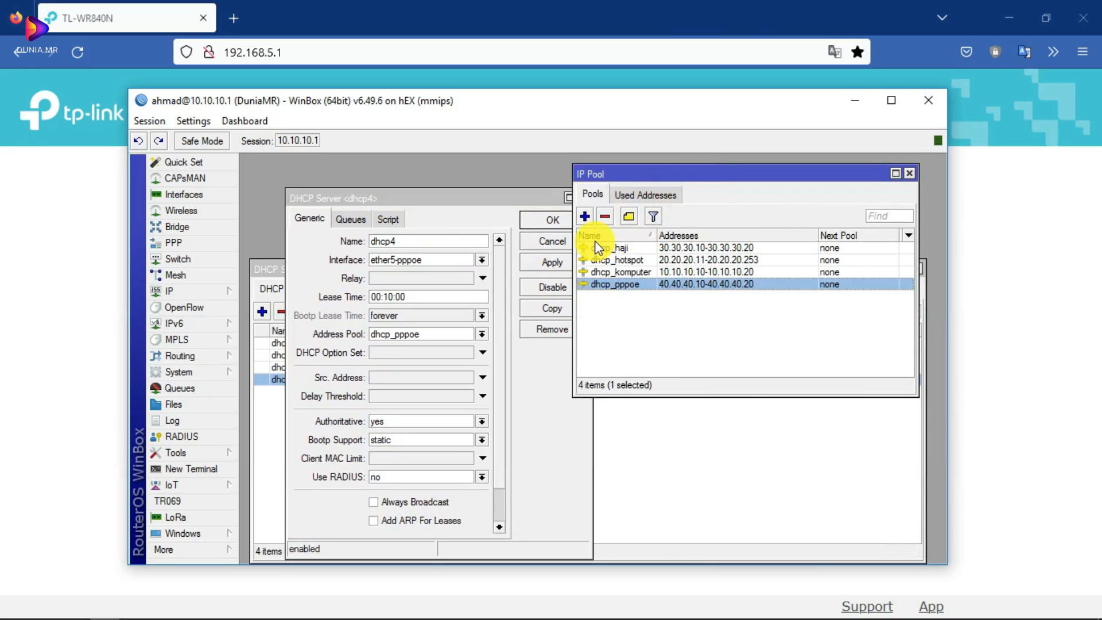
double_click(633, 288)
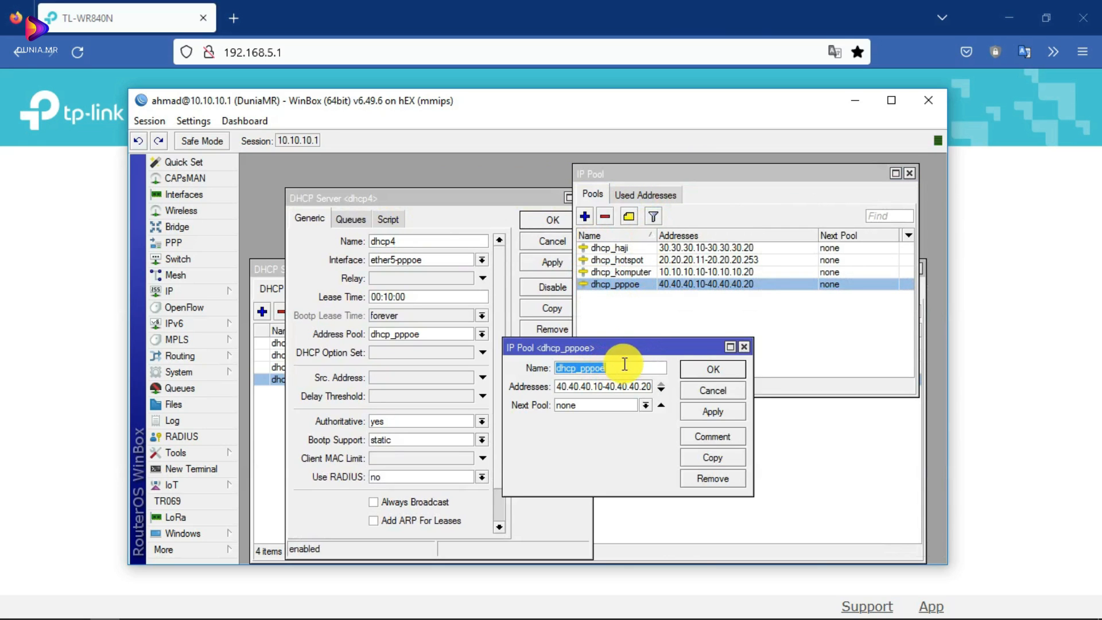
left_click_drag(631, 342, 634, 336)
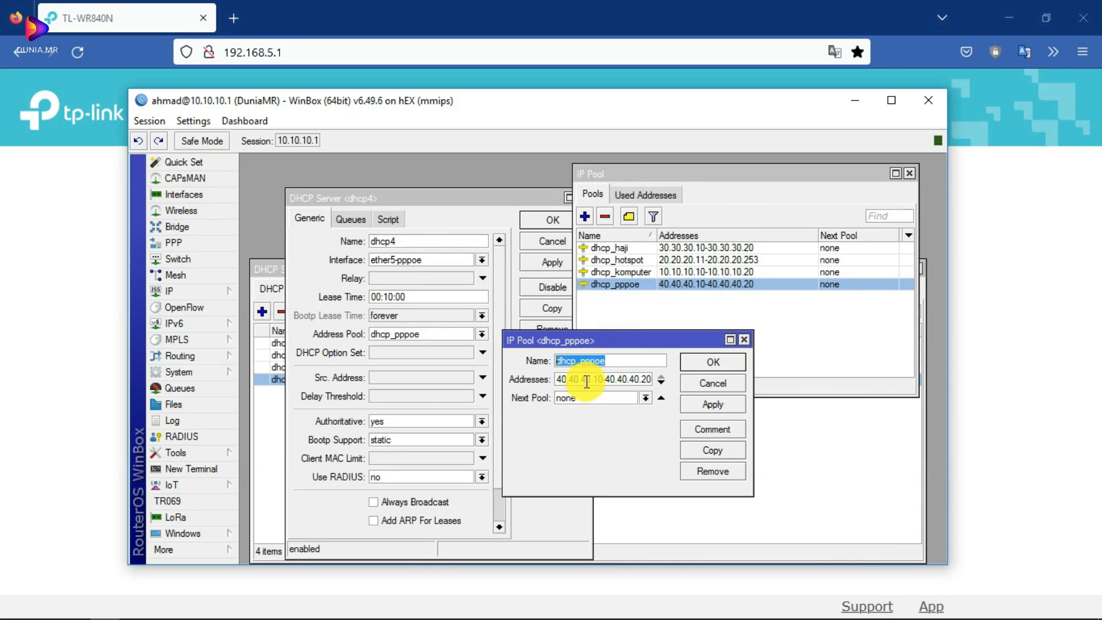
- Examine the dhcp_pppoe address range 40.40.40.10–40.40.40.20, widening the pool dialog
left_click_drag(561, 378, 658, 379)
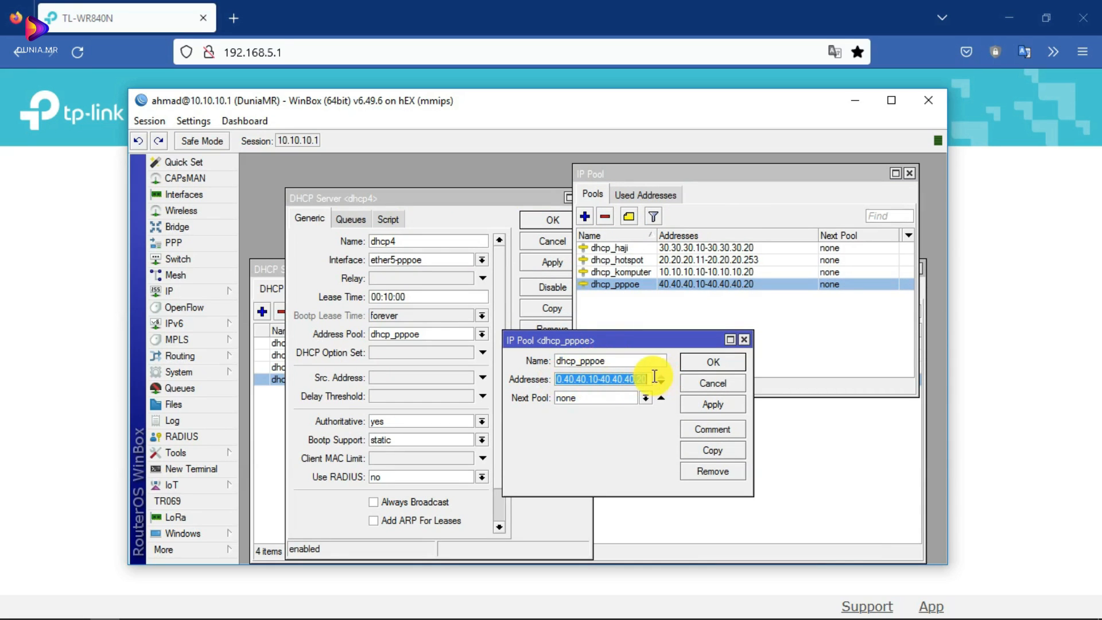
left_click(566, 379)
left_click_drag(611, 379, 531, 377)
left_click(561, 382)
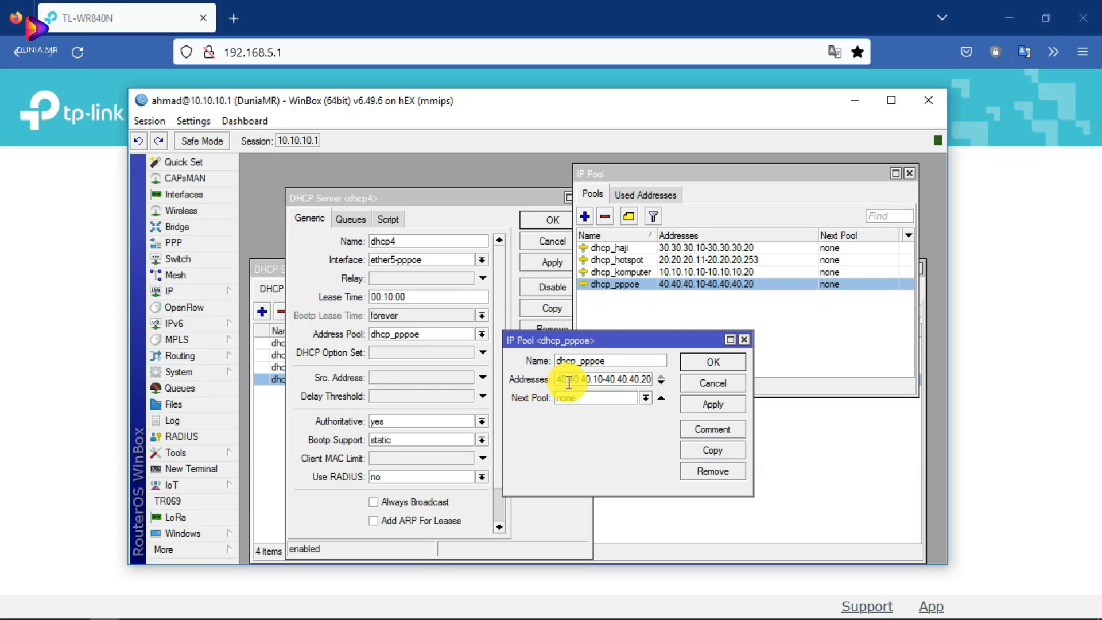
left_click_drag(594, 381, 603, 382)
left_click_drag(609, 382, 641, 381)
left_click(631, 383)
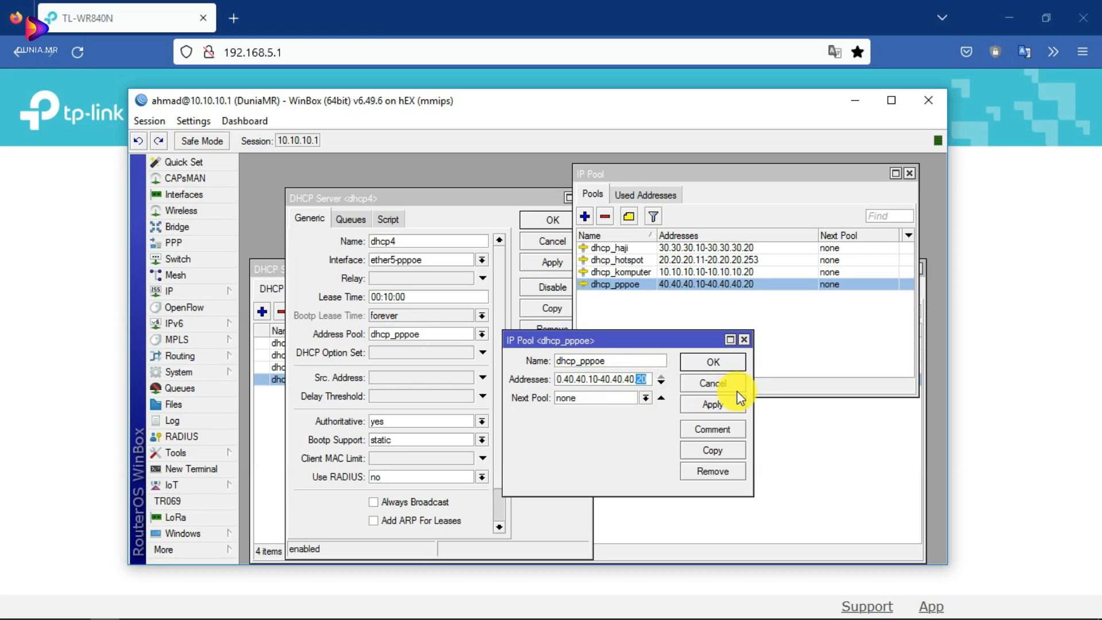
left_click_drag(754, 403, 845, 403)
left_click(604, 381)
key("Right")
left_click_drag(604, 381, 550, 377)
left_click(592, 377)
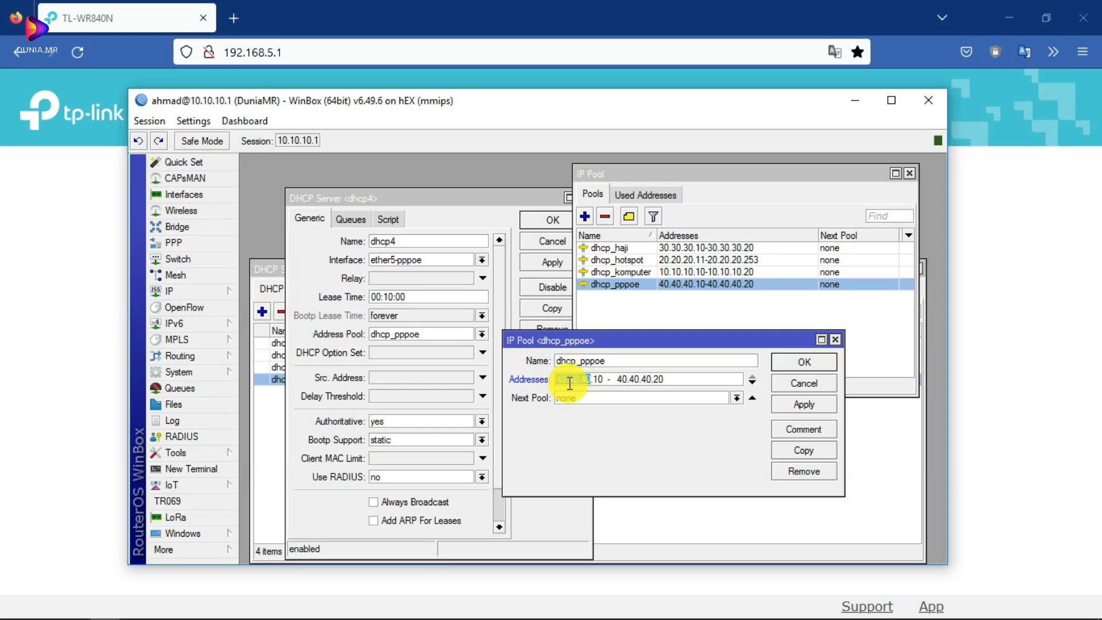
left_click(560, 377)
left_click_drag(557, 378, 581, 379)
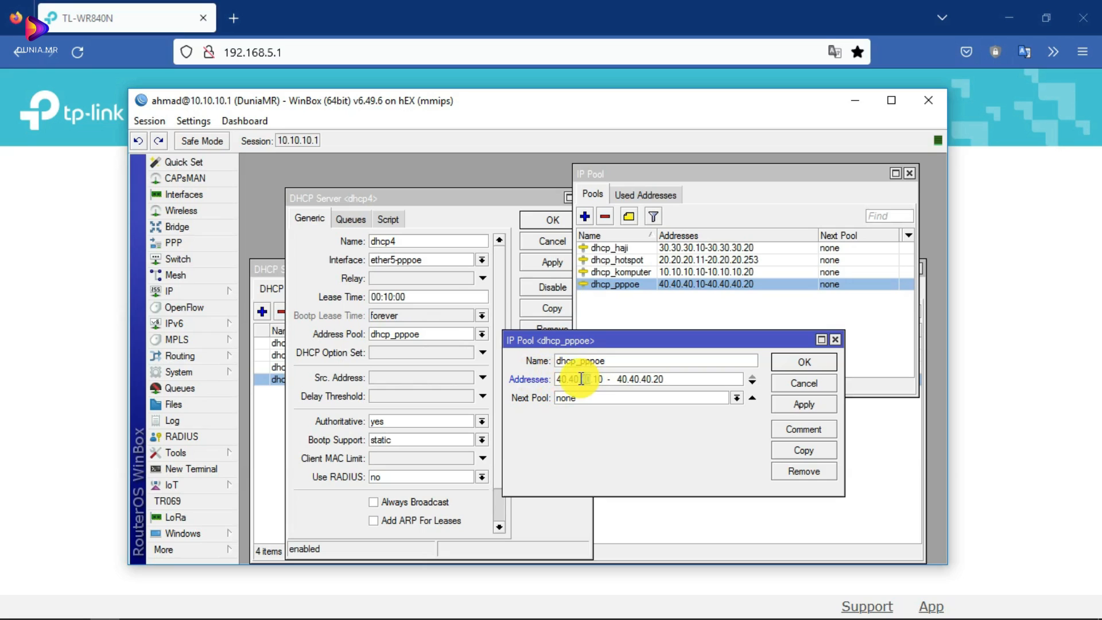
left_click(651, 379)
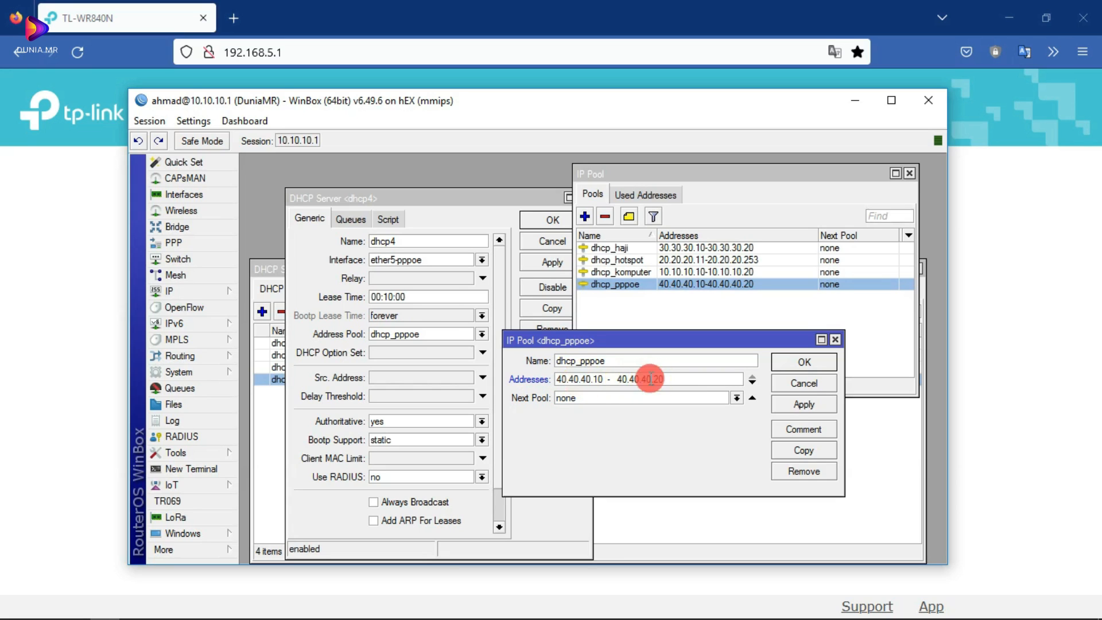
double_click(598, 379)
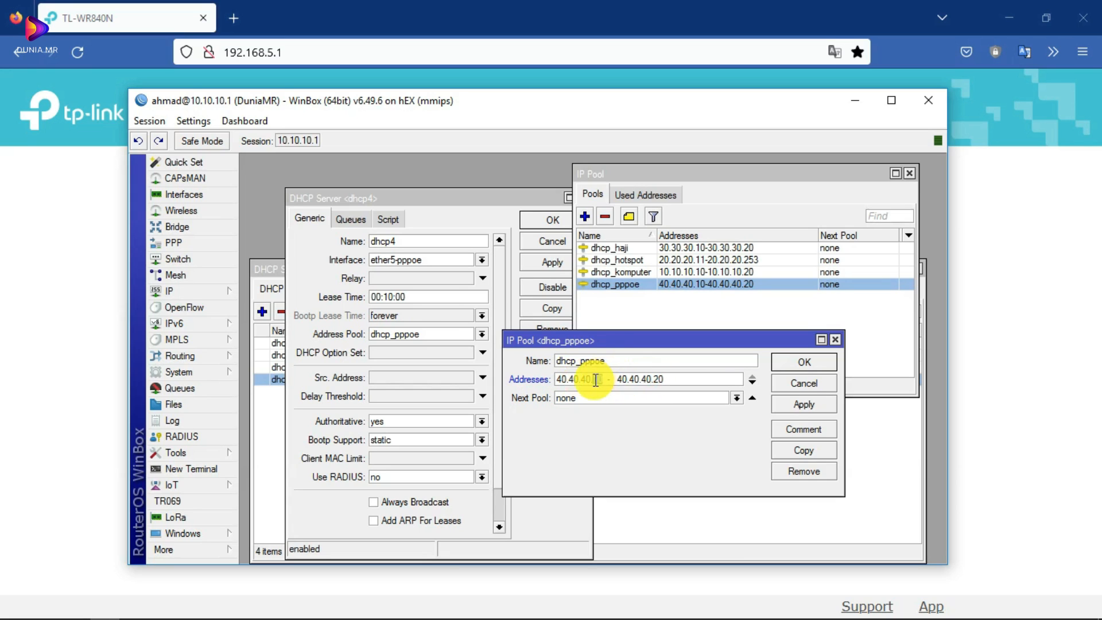
double_click(666, 378)
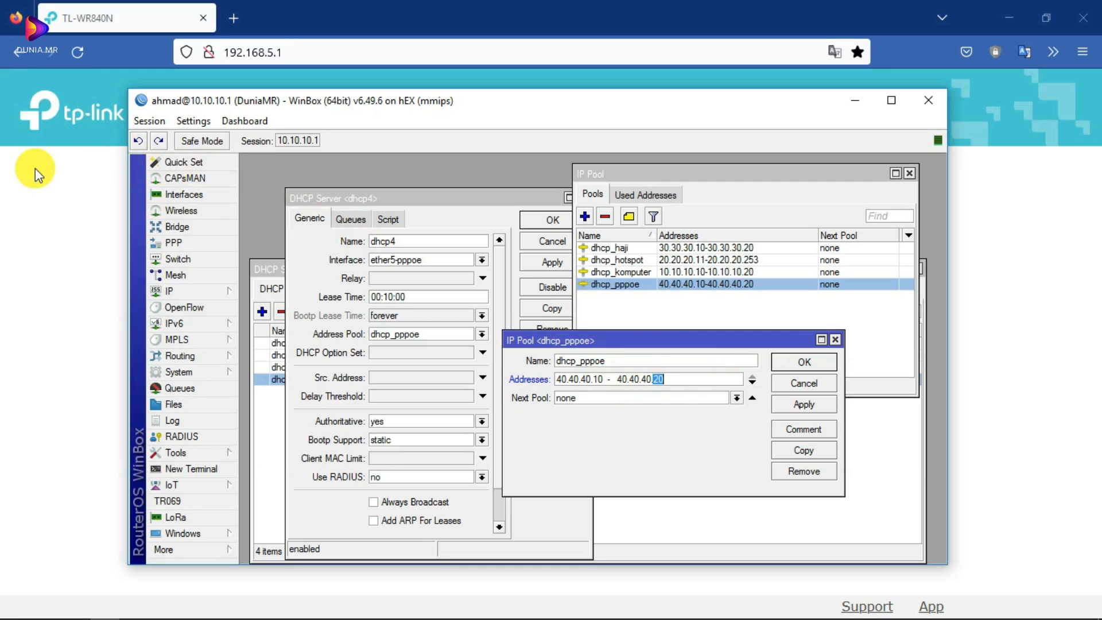
- Close the dhcp_pppoe pool settings and the dhcp4 server settings
left_click(2, 188)
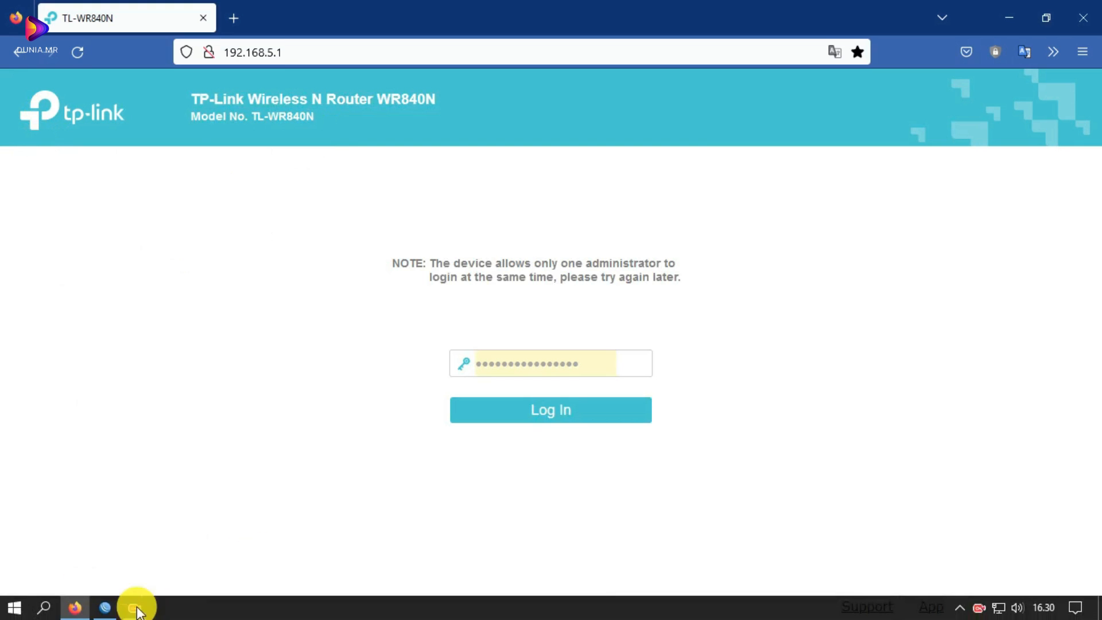
left_click(107, 608)
left_click_drag(669, 380, 564, 377)
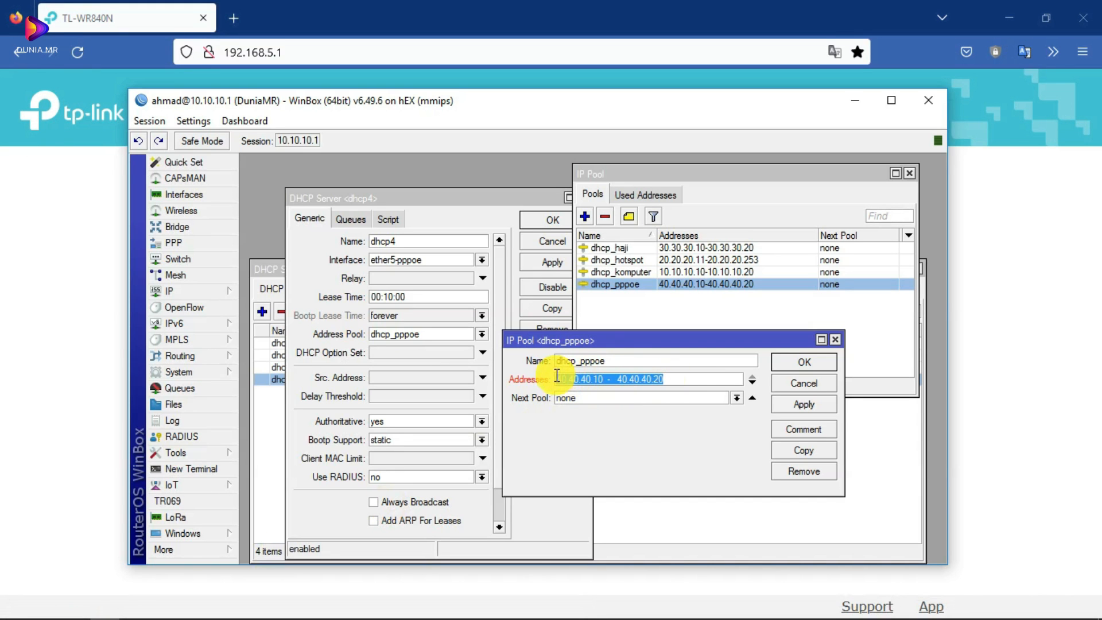
left_click(835, 340)
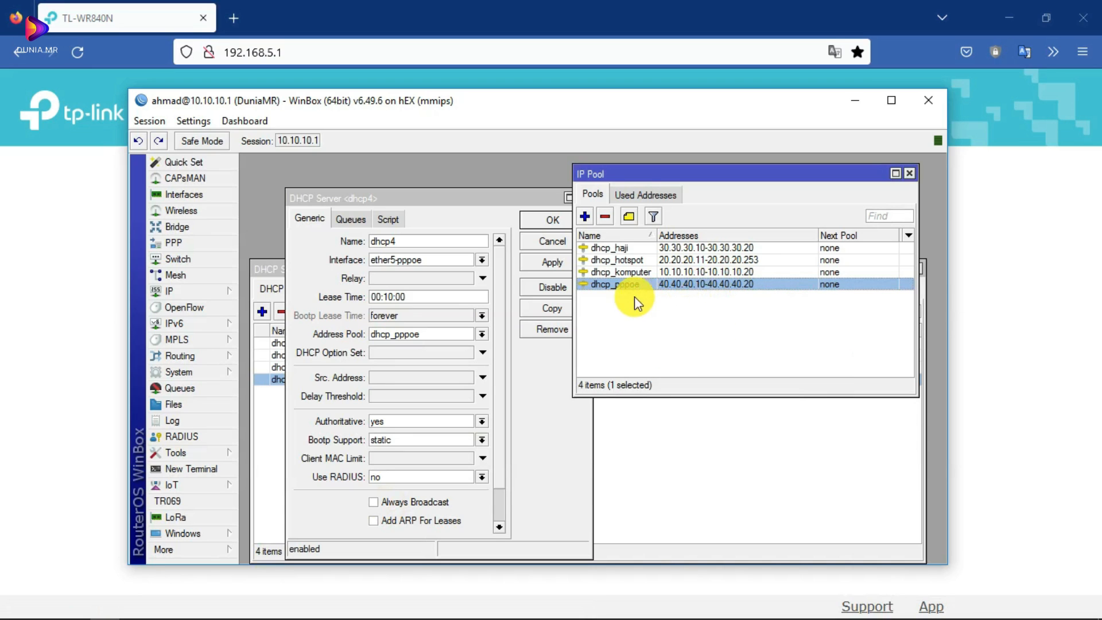
left_click(547, 202)
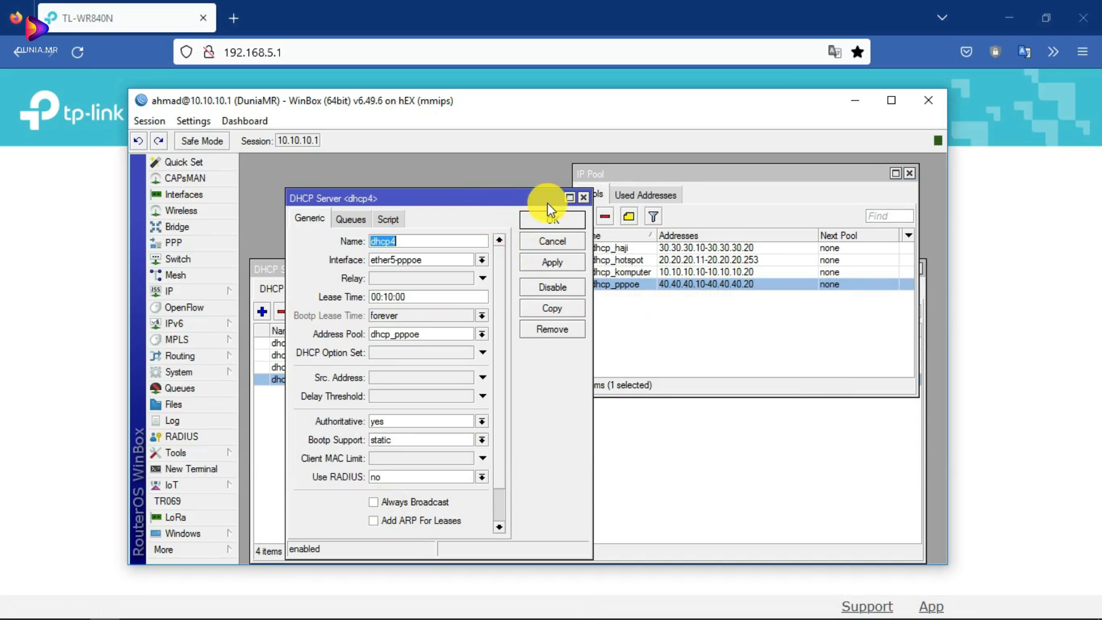
left_click(584, 198)
- Reopen dhcp4, keeping interface ether5-pppoe and address pool dhcp_pppoe after checking the pool list
double_click(317, 381)
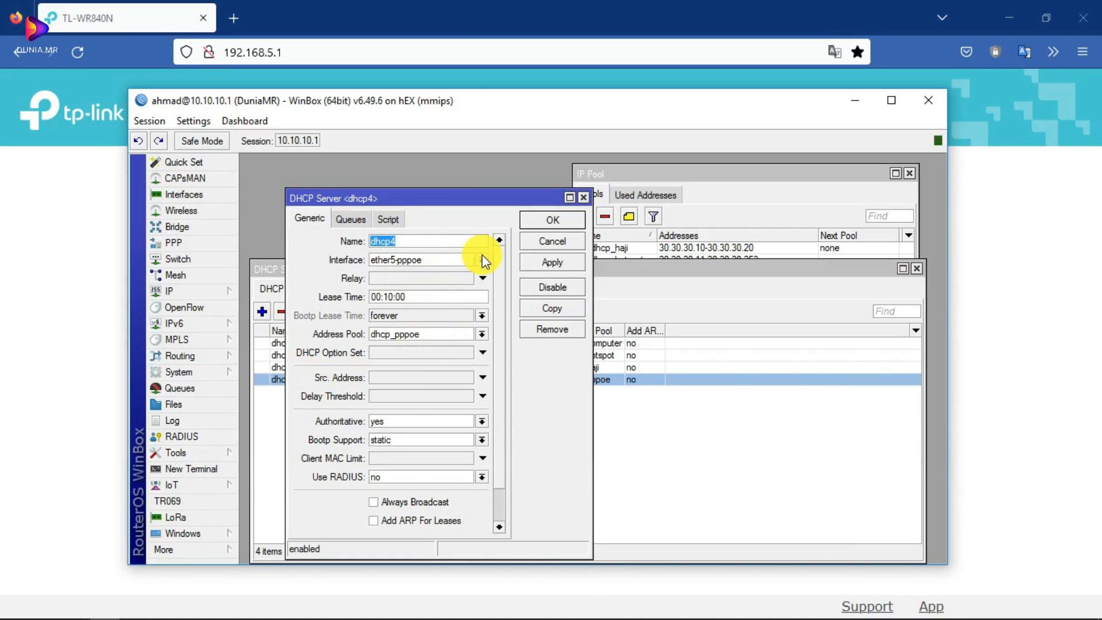
left_click(482, 260)
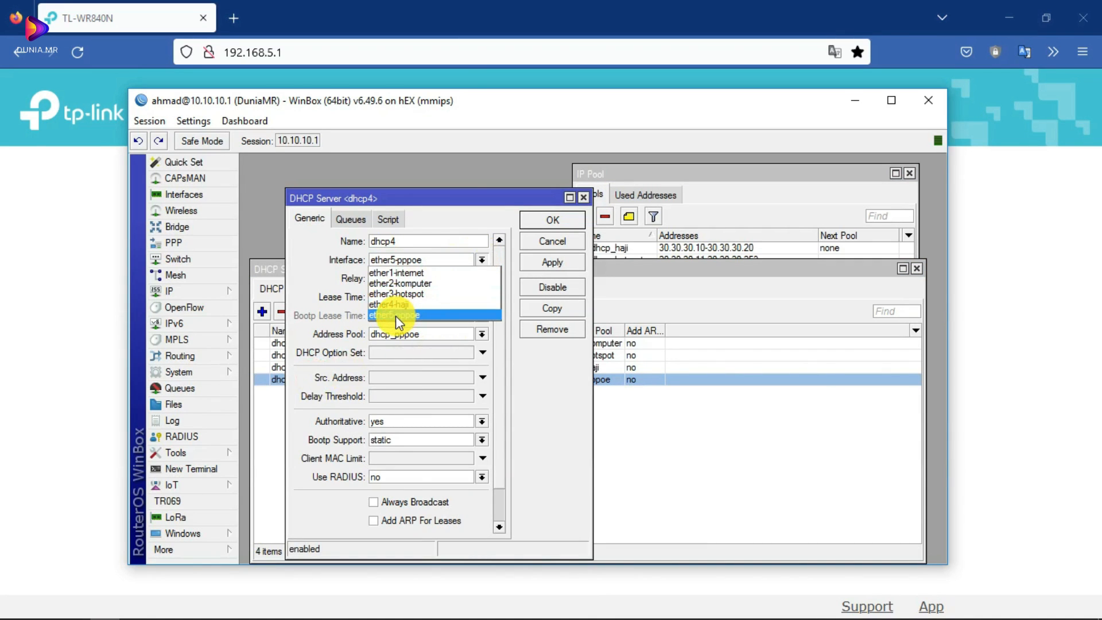
left_click(423, 317)
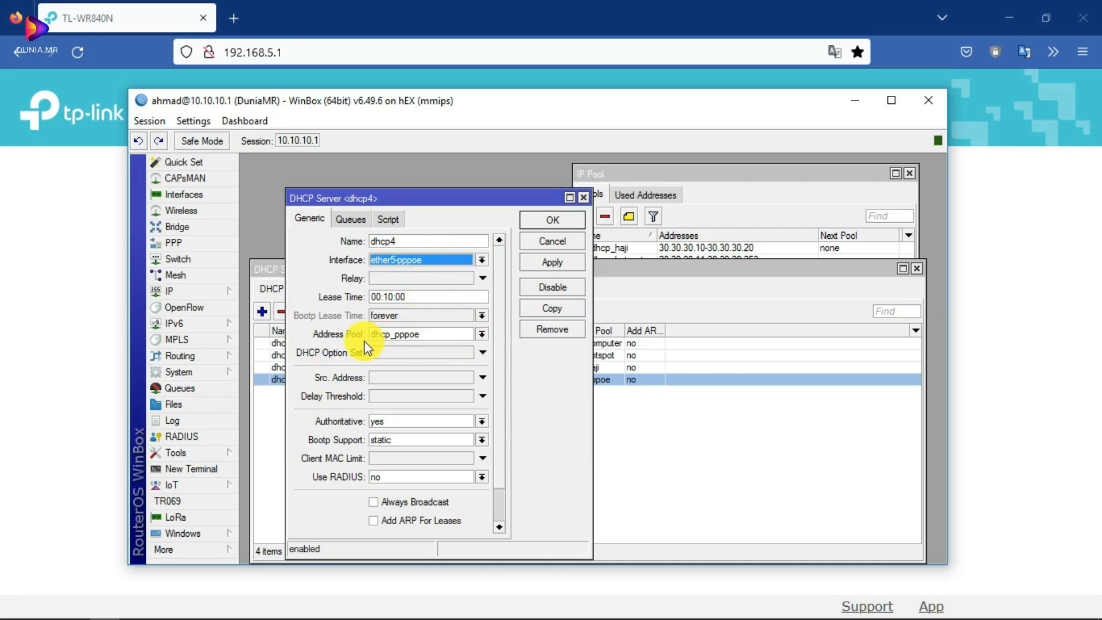
left_click(483, 334)
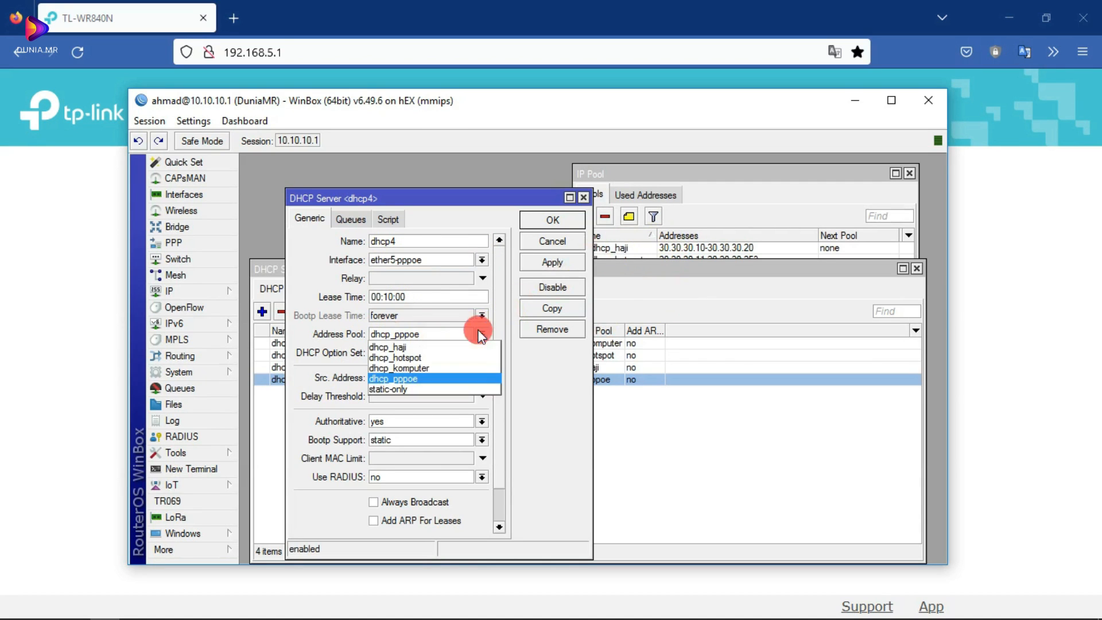
left_click(468, 344)
left_click(671, 173)
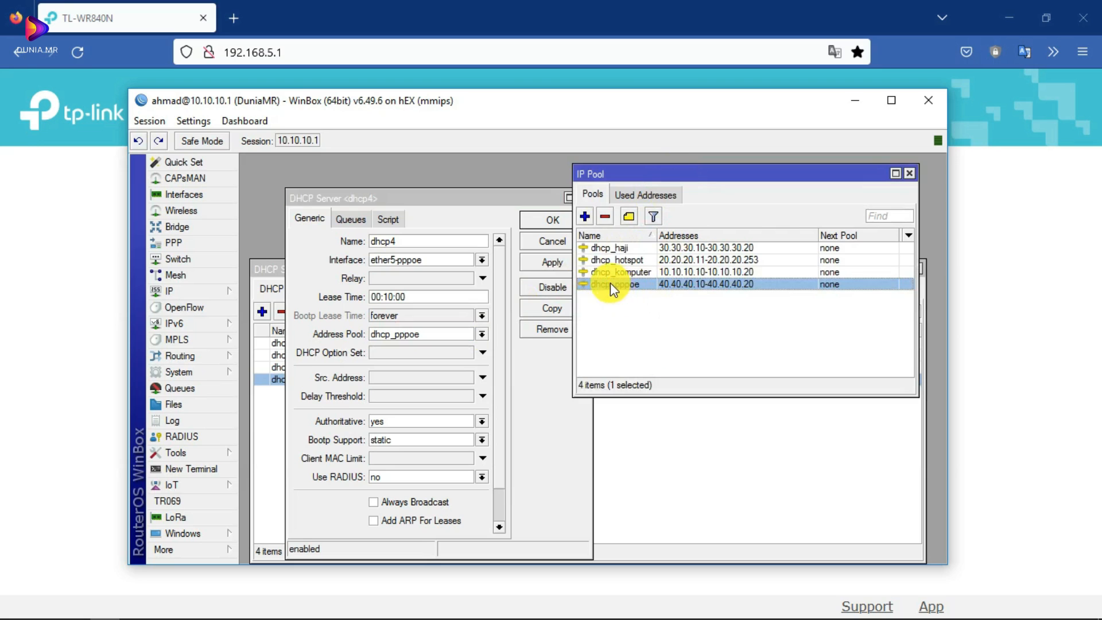
left_click(481, 333)
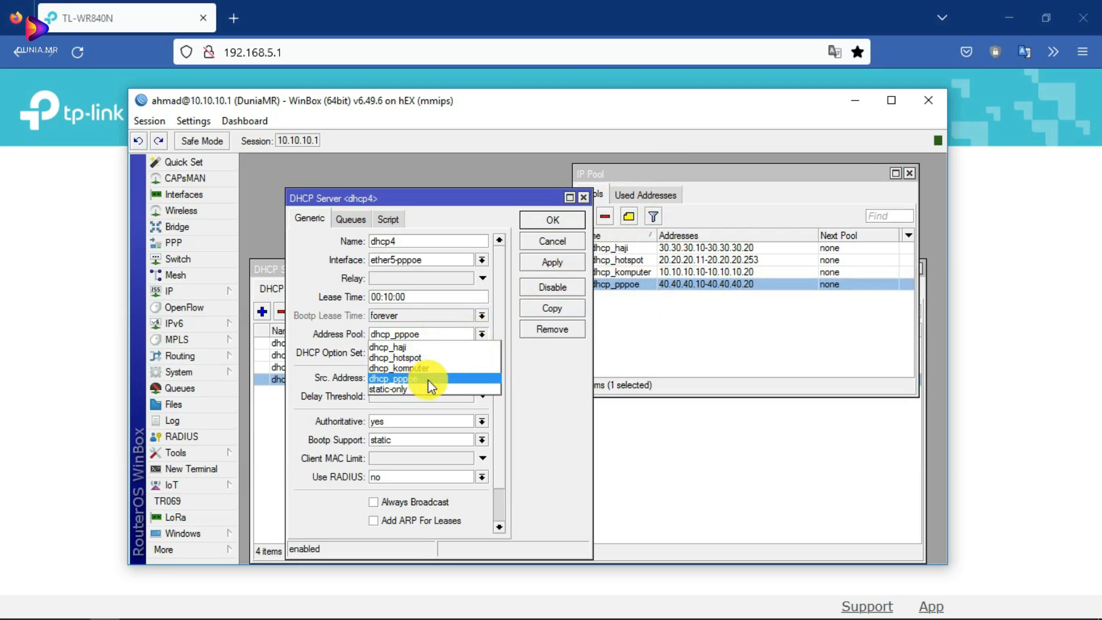
left_click(536, 376)
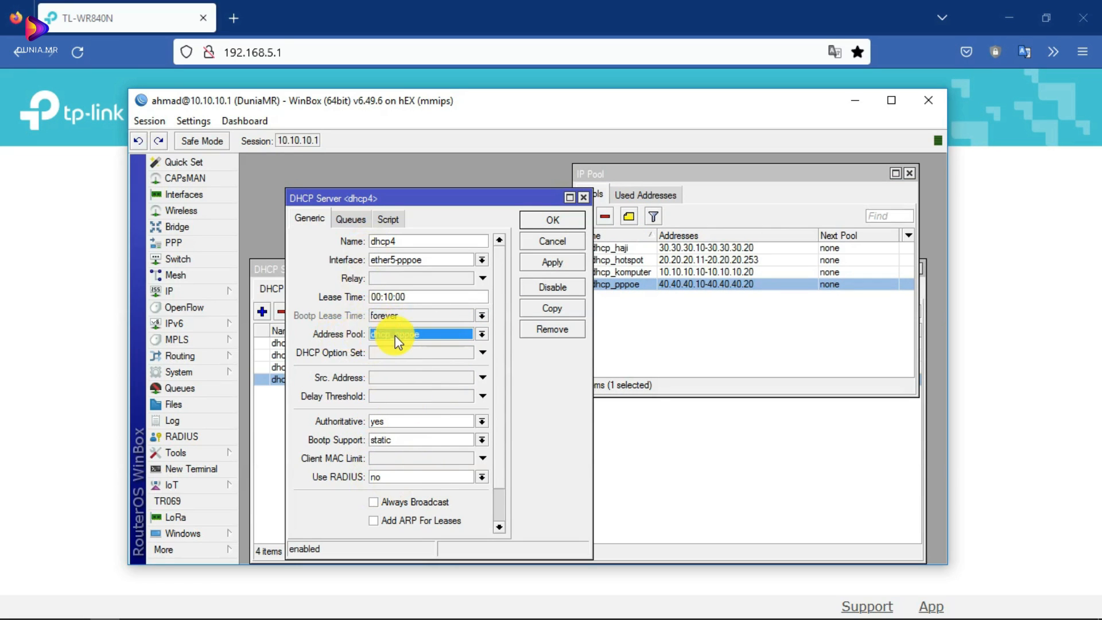
- Close the dhcp4 settings and open the pppoe profile from PPP > Profiles
left_click(584, 198)
left_click(458, 317)
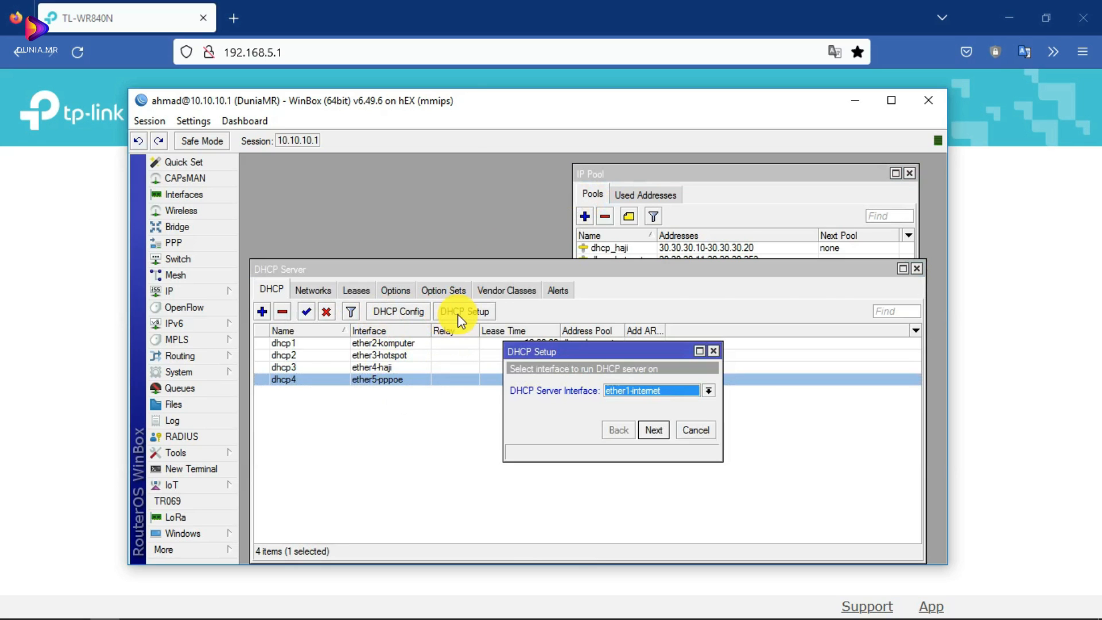
left_click_drag(715, 177, 726, 167)
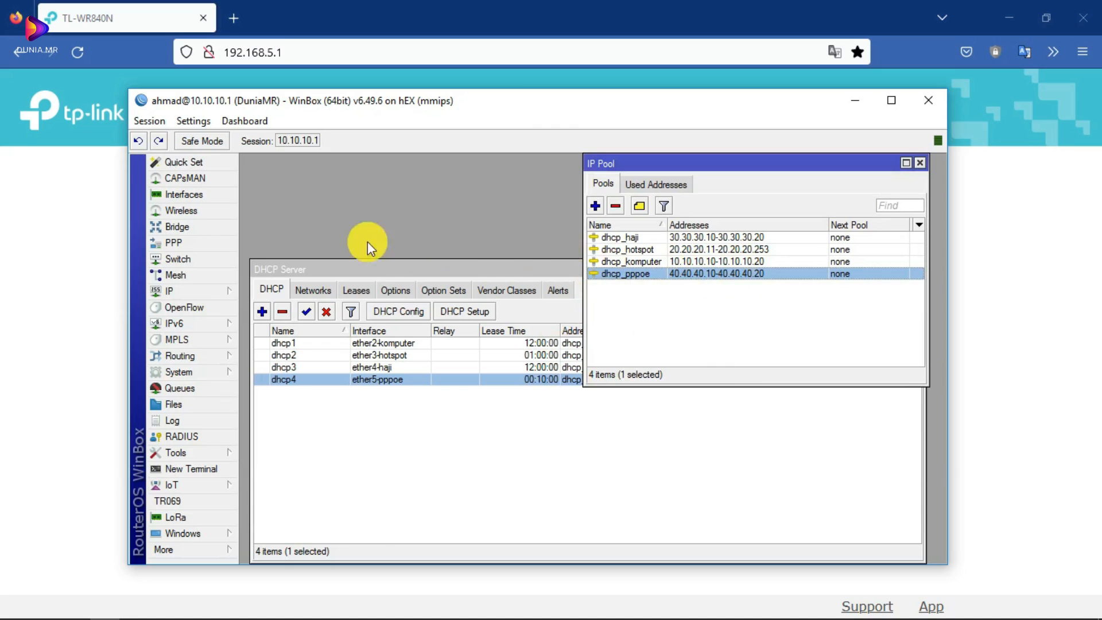
left_click(170, 241)
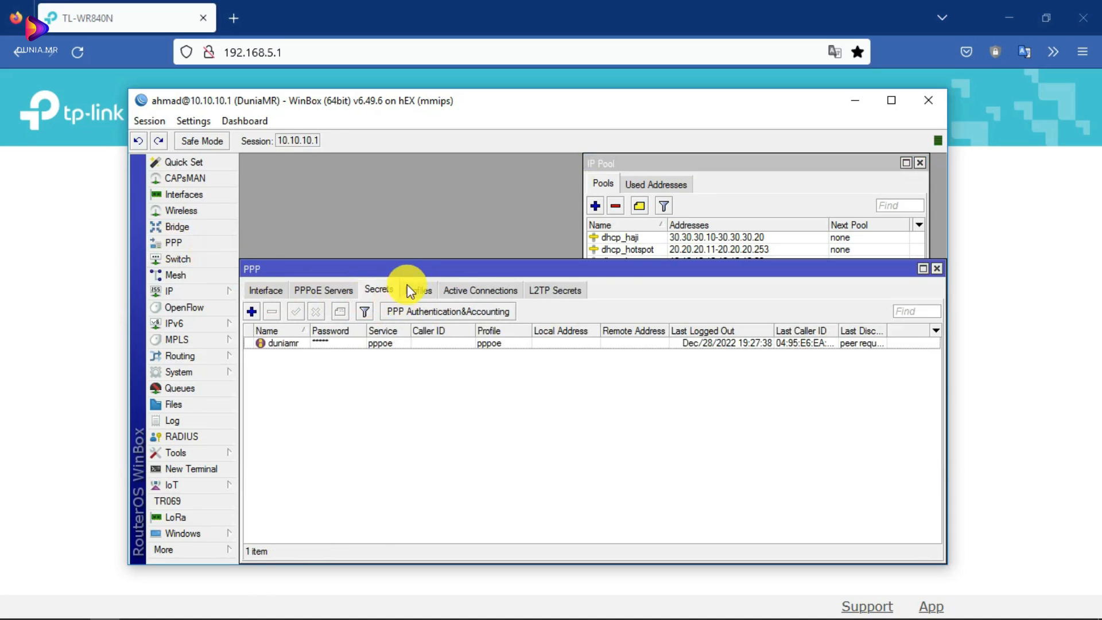
left_click(430, 288)
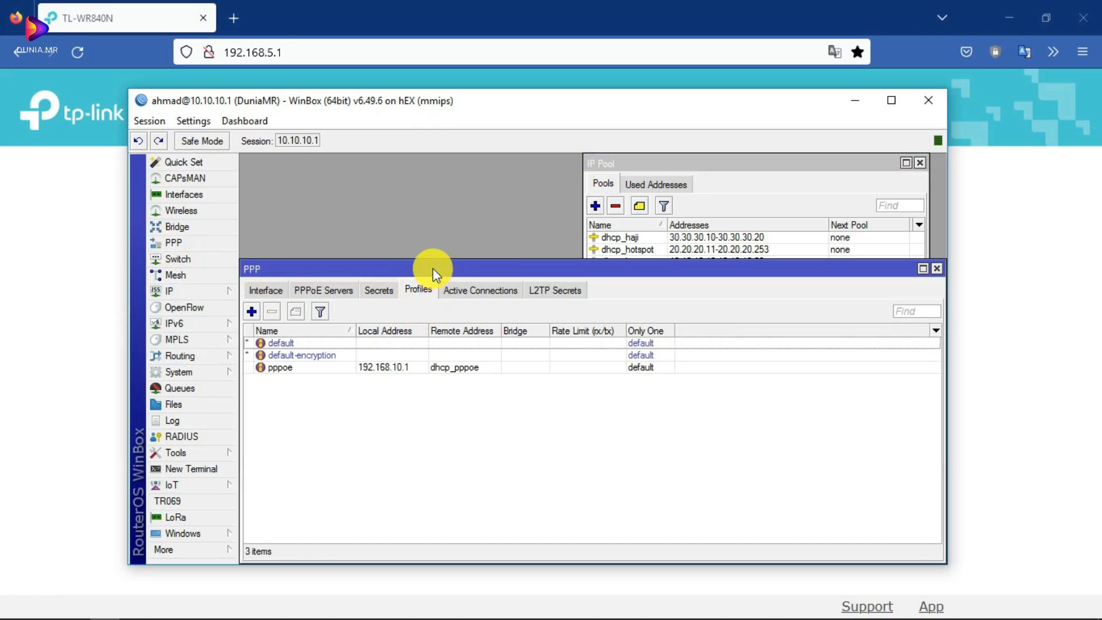
left_click_drag(433, 268, 442, 254)
double_click(402, 353)
left_click_drag(706, 226, 606, 226)
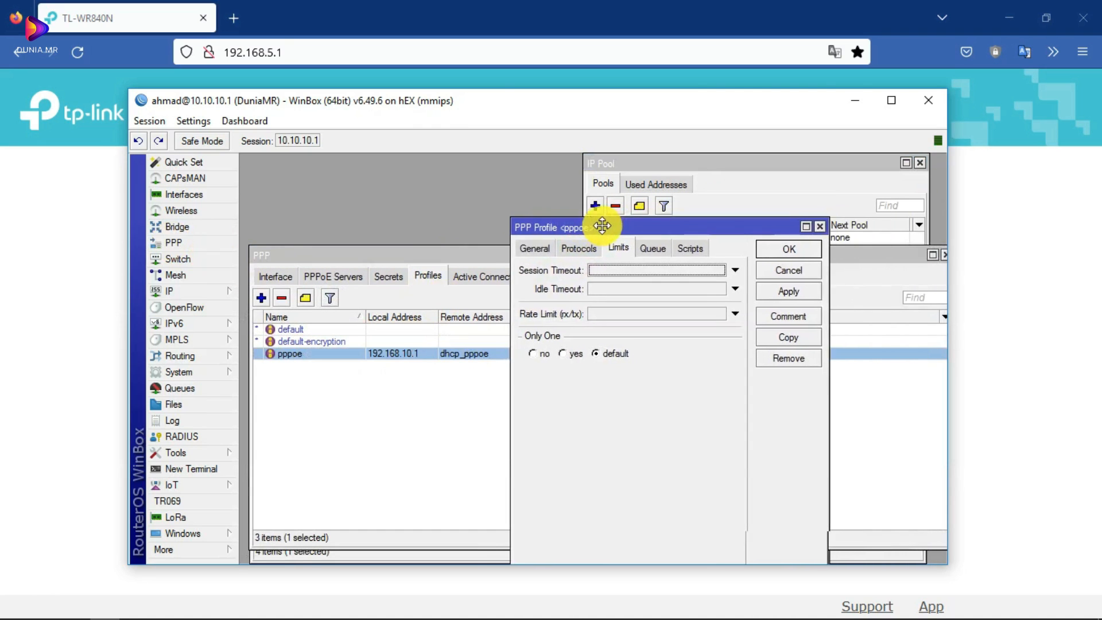
- Set the pppoe profile's Local Address to 192.168.10.1 on the General tab
left_click(518, 250)
left_click(656, 273)
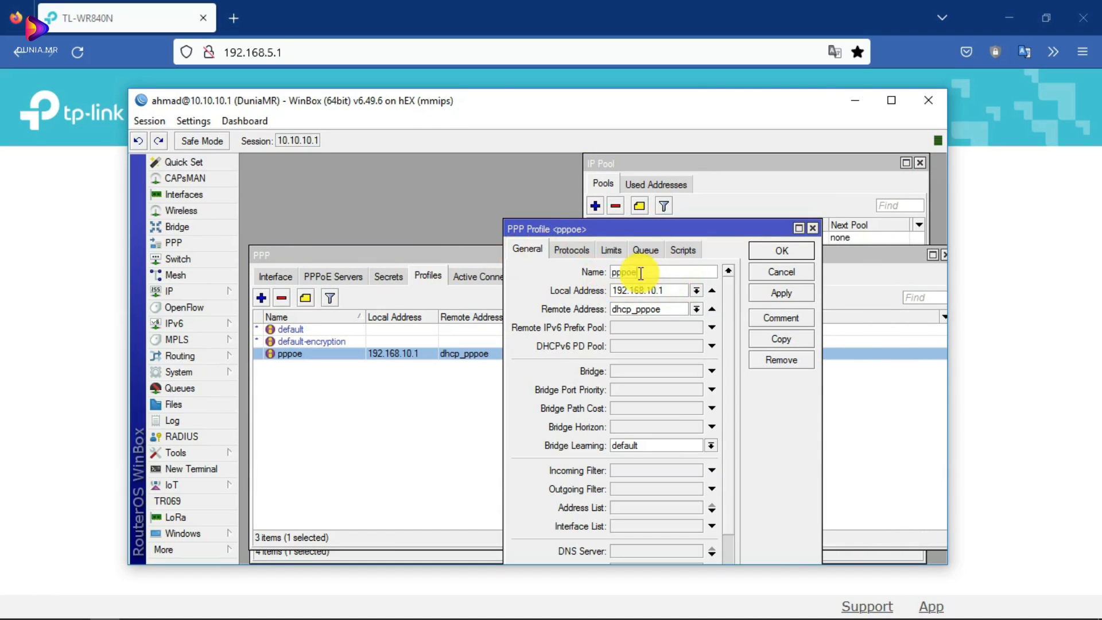
double_click(652, 273)
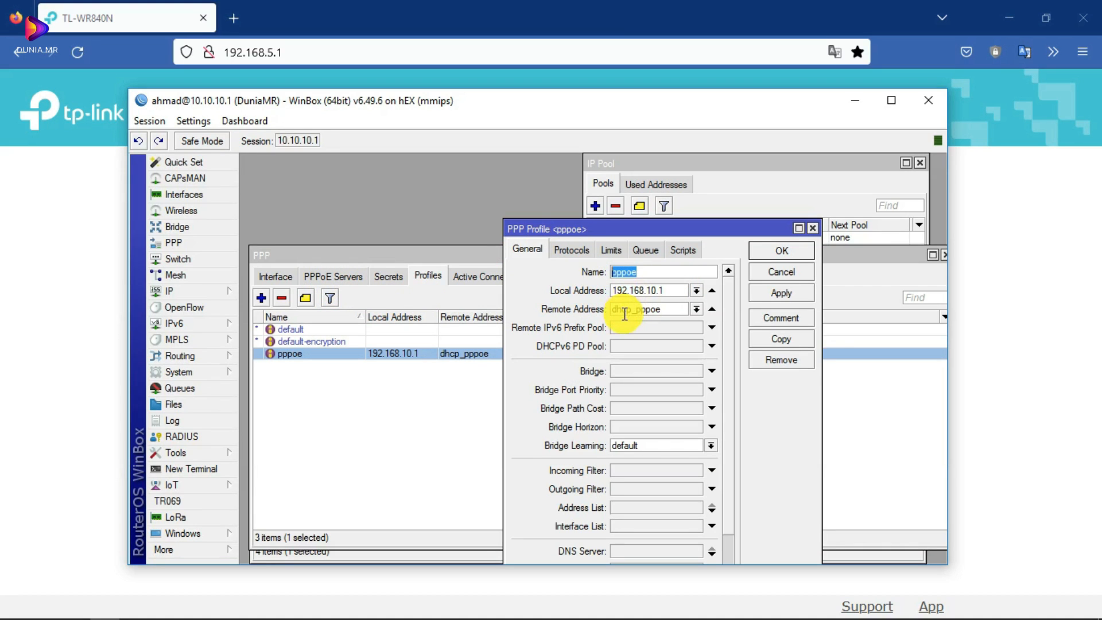
double_click(669, 297)
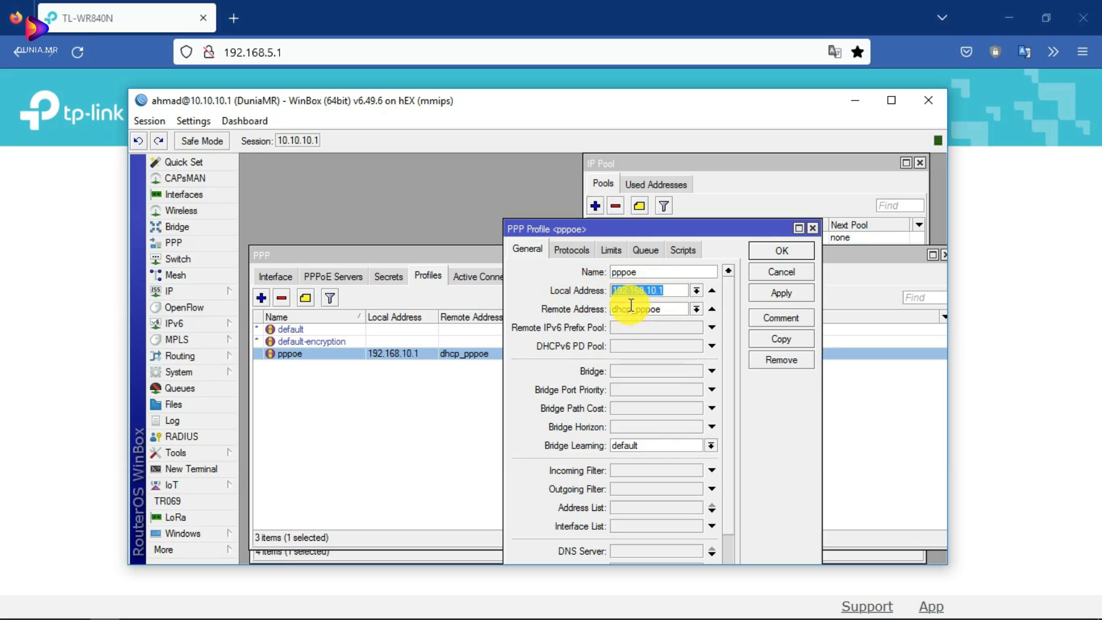
left_click(658, 290)
left_click_drag(658, 290, 588, 291)
left_click(651, 291)
left_click_drag(657, 292, 649, 293)
left_click(668, 291)
key("BackSpace")
key("BackSpace")
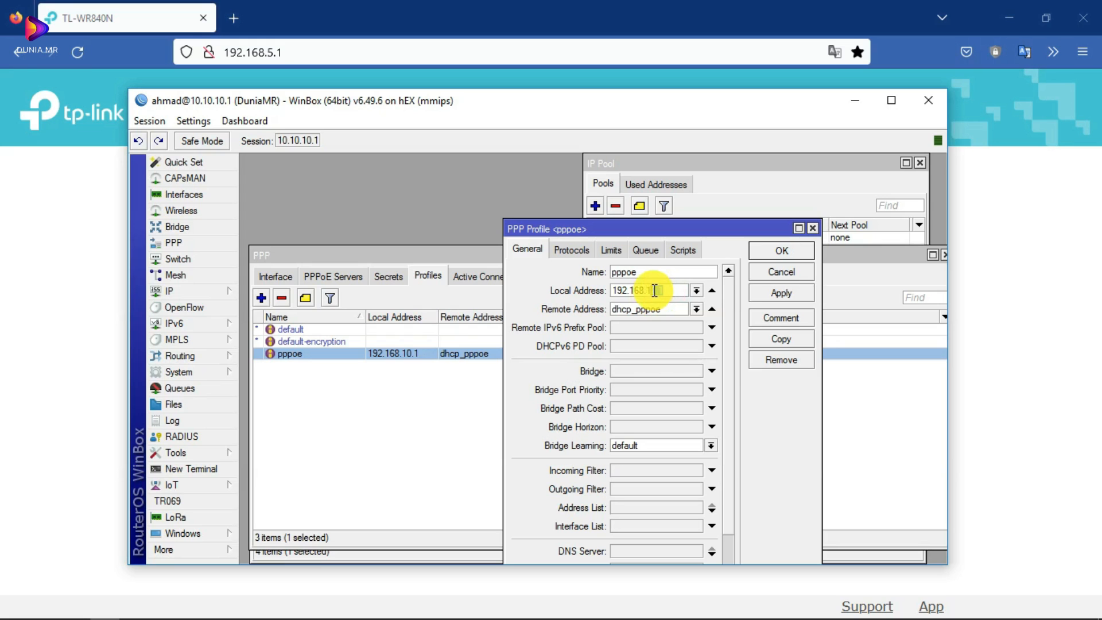
type(".1")
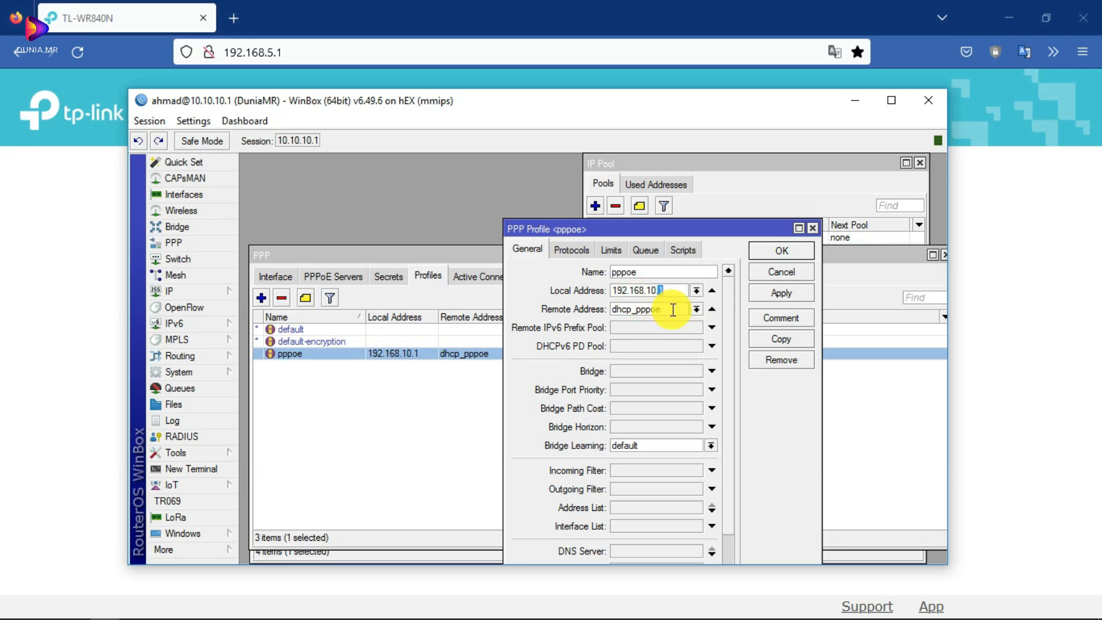
- Choose dhcp_pppoe as the Remote Address pool, comparing it against the IP Pool list
left_click(696, 309)
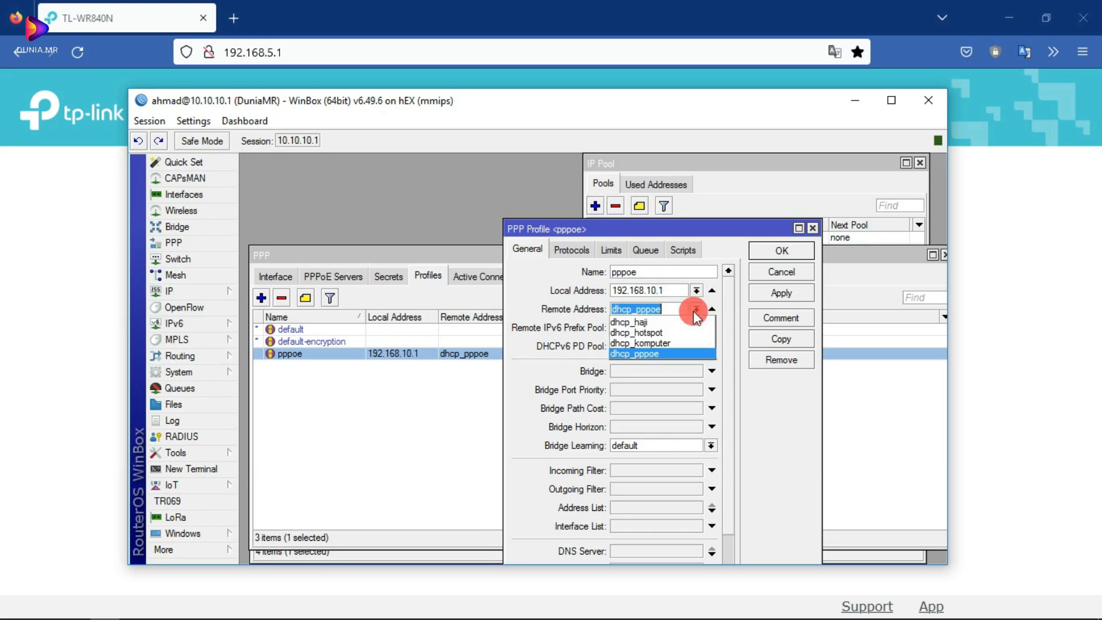
left_click(662, 354)
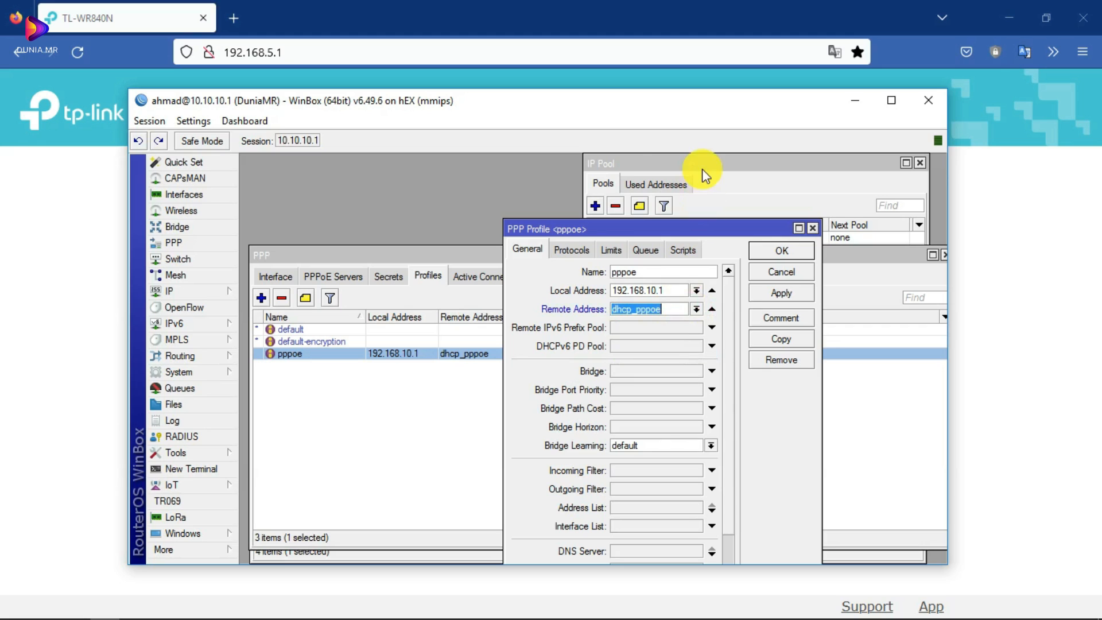
left_click(670, 164)
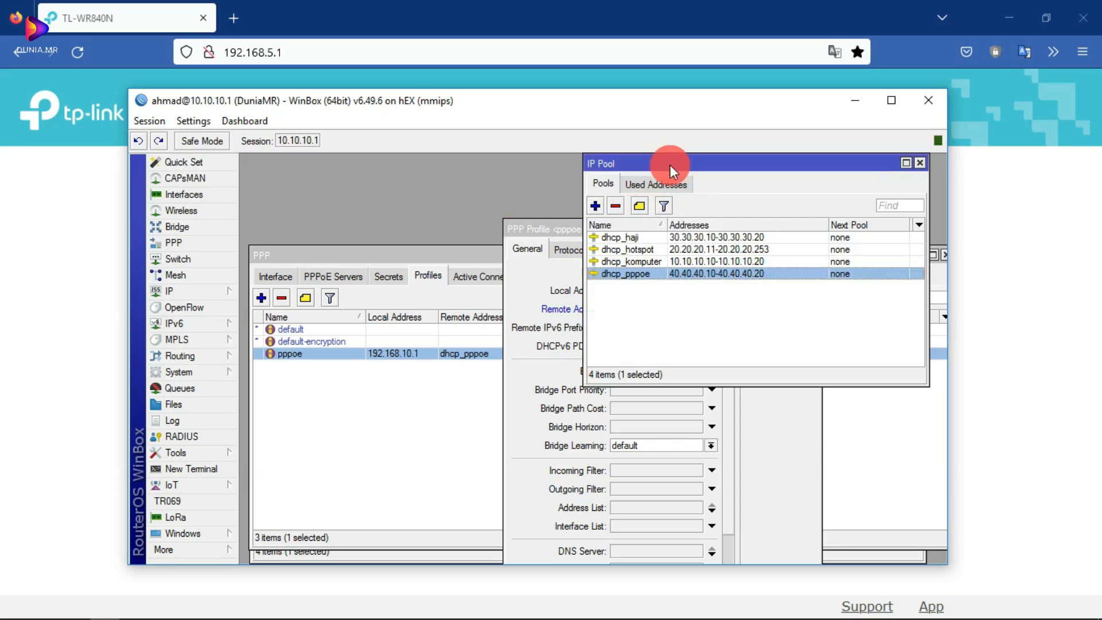
left_click(563, 228)
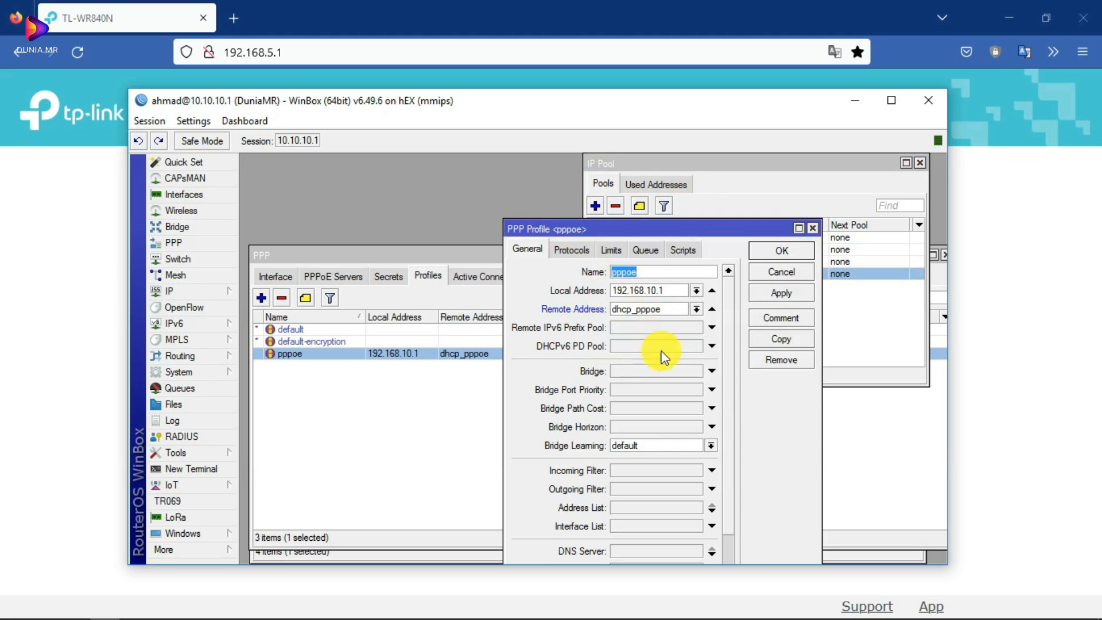
left_click(705, 166)
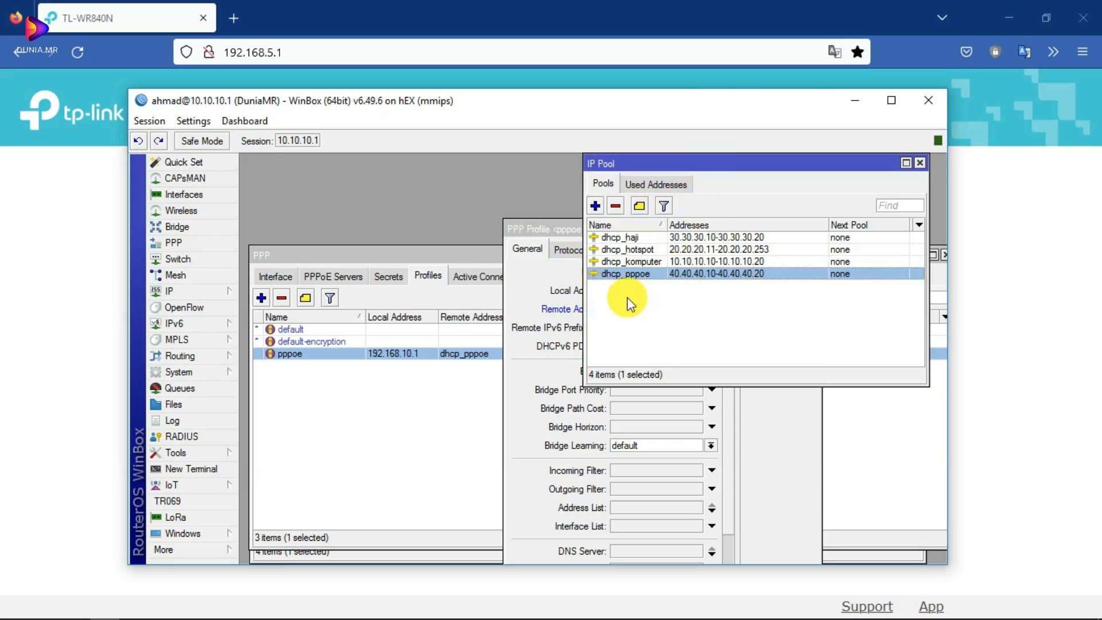
left_click(539, 250)
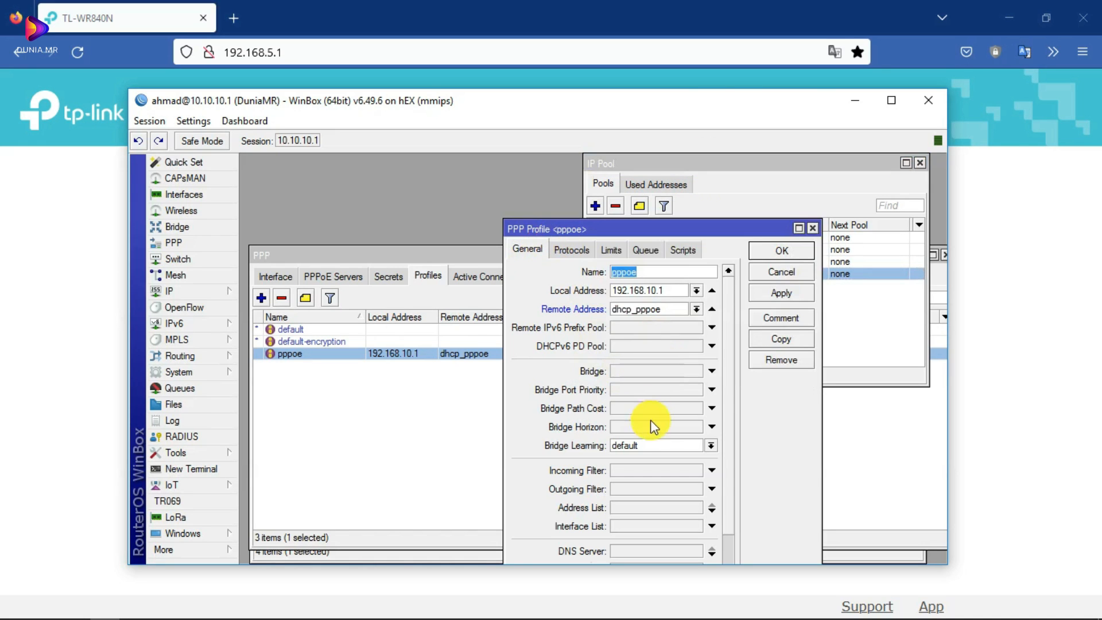
scroll(650, 419, "down", 3)
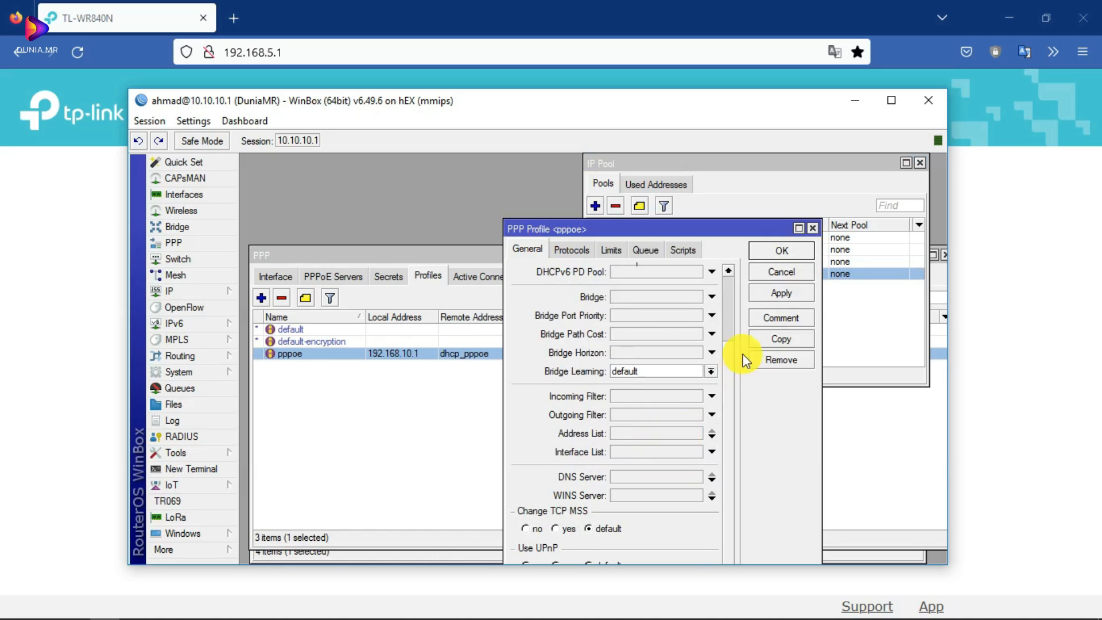
scroll(660, 373, "up", 3)
- Delete the 1m/2m Rate Limit on the pppoe profile's Limits tab and close it
left_click(613, 248)
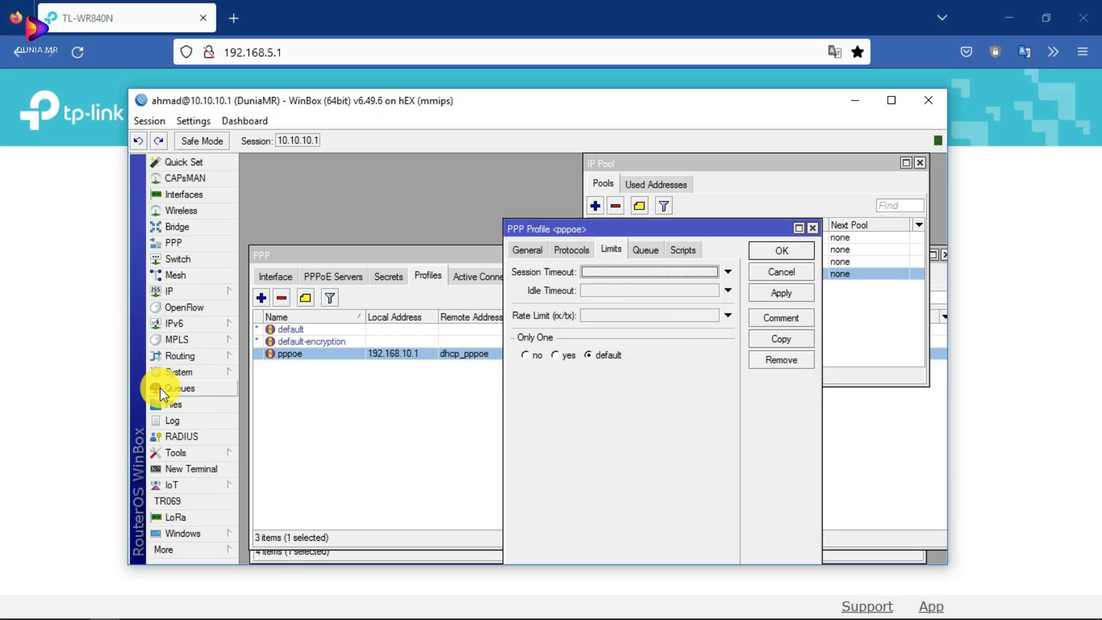
left_click(712, 316)
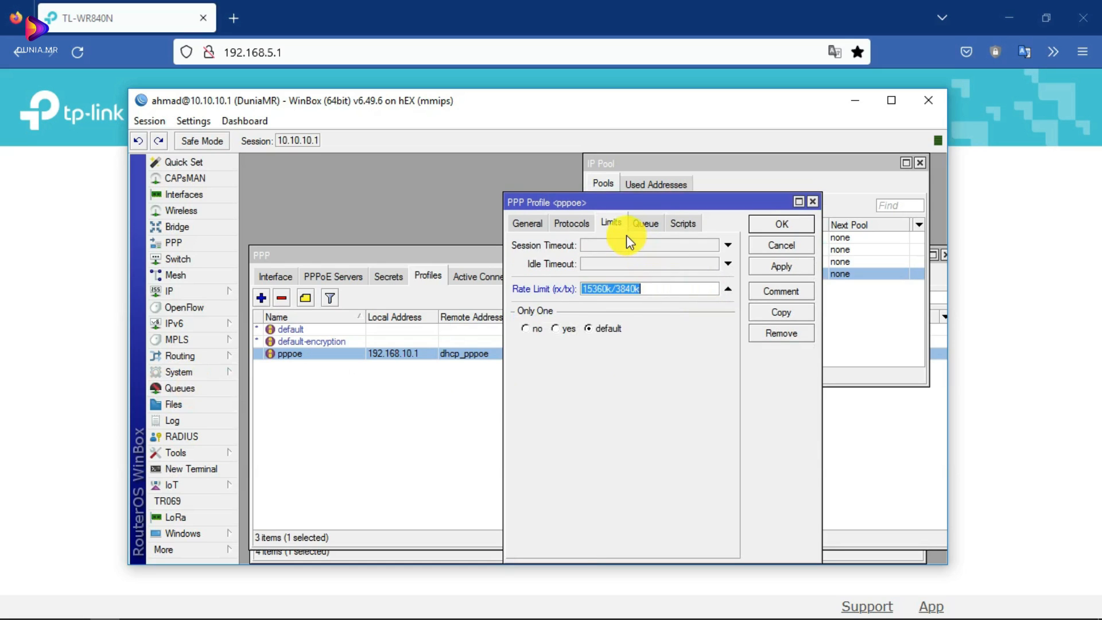
left_click_drag(721, 290, 590, 289)
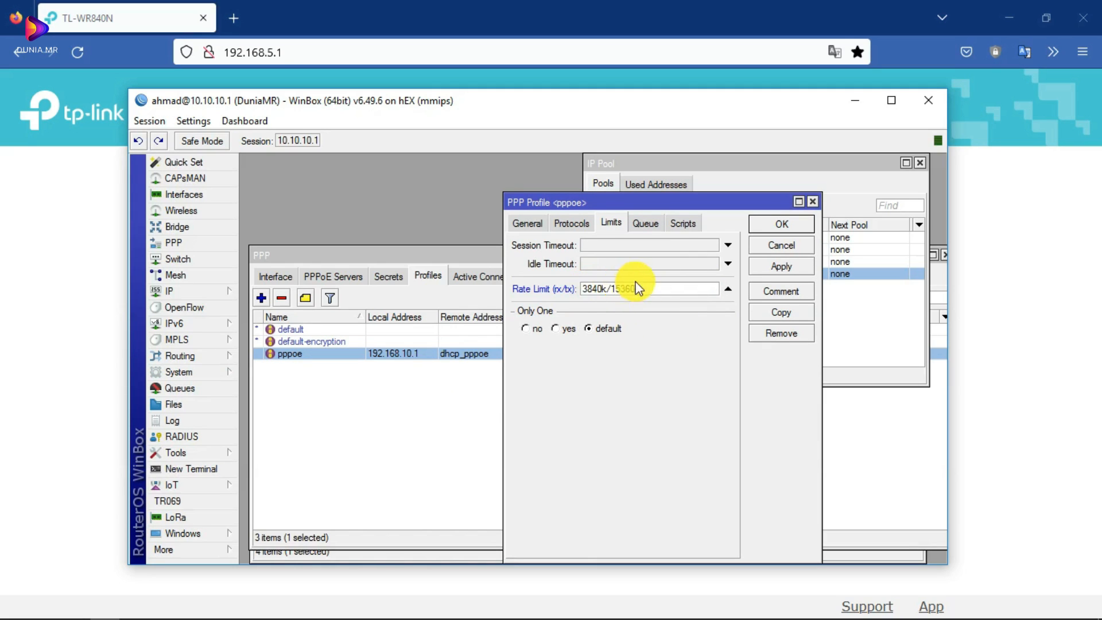
left_click_drag(639, 289, 530, 286)
type("1")
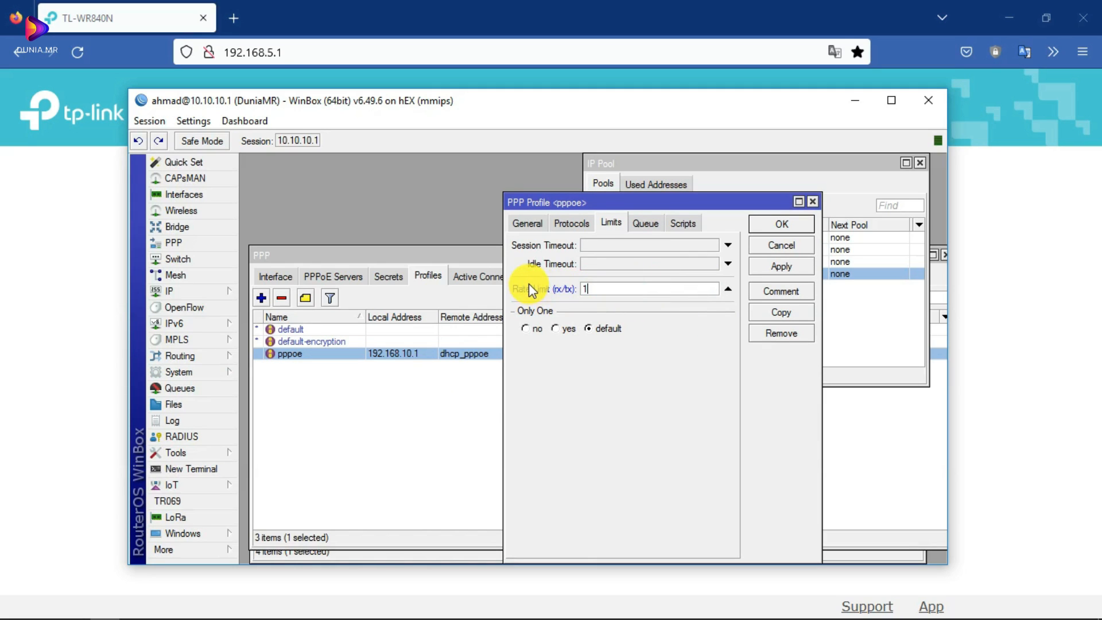
type("m/2m")
left_click(533, 293)
key("Delete")
left_click(813, 201)
left_click(351, 356)
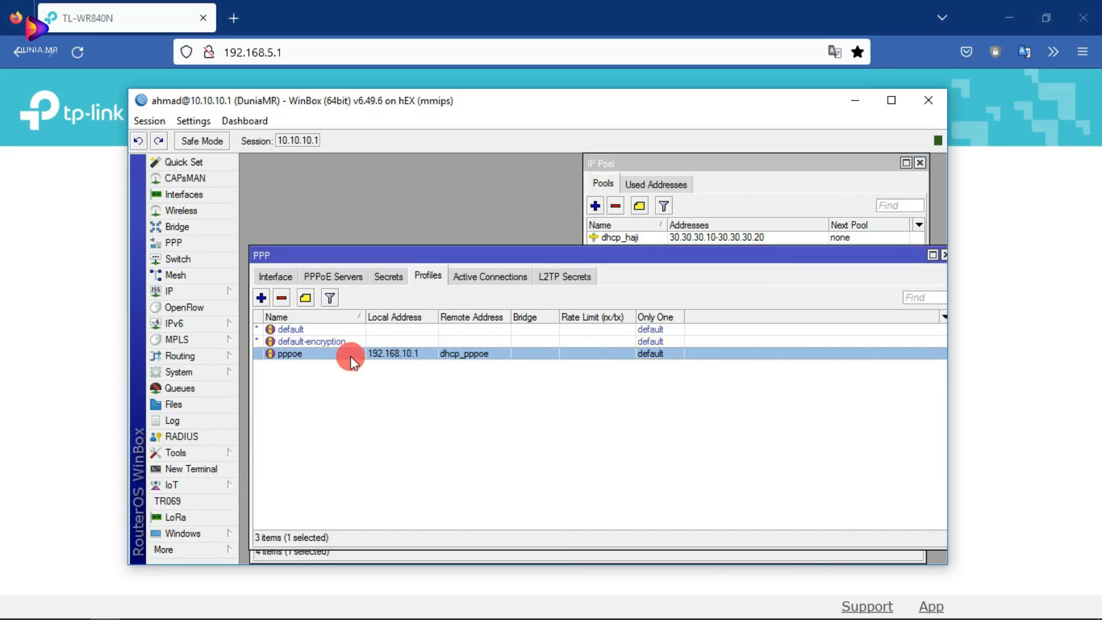
double_click(350, 356)
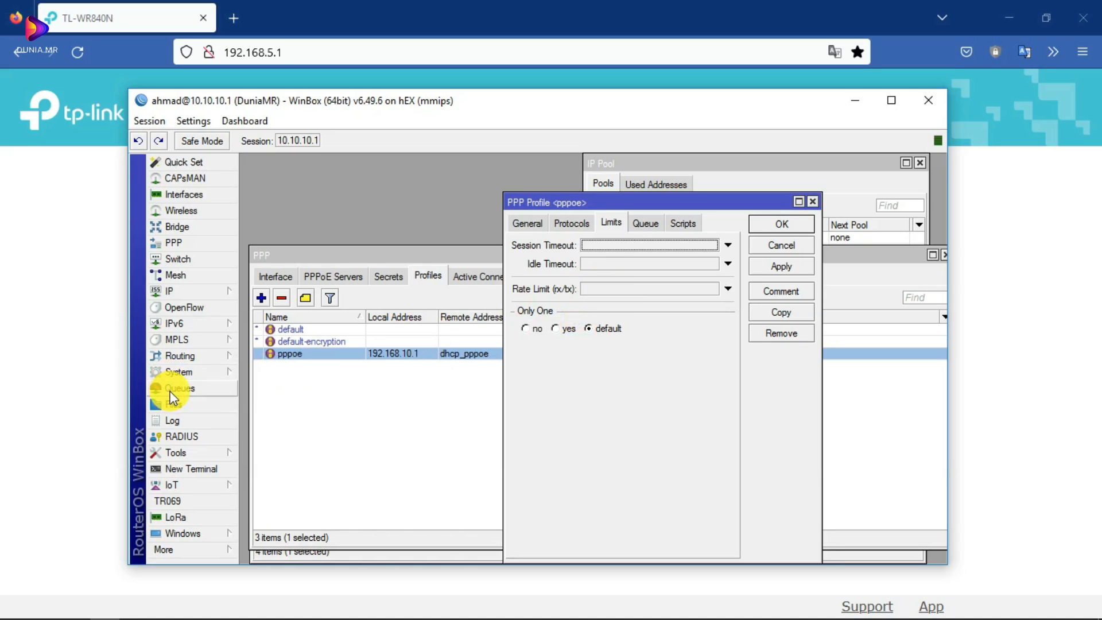
left_click(612, 289)
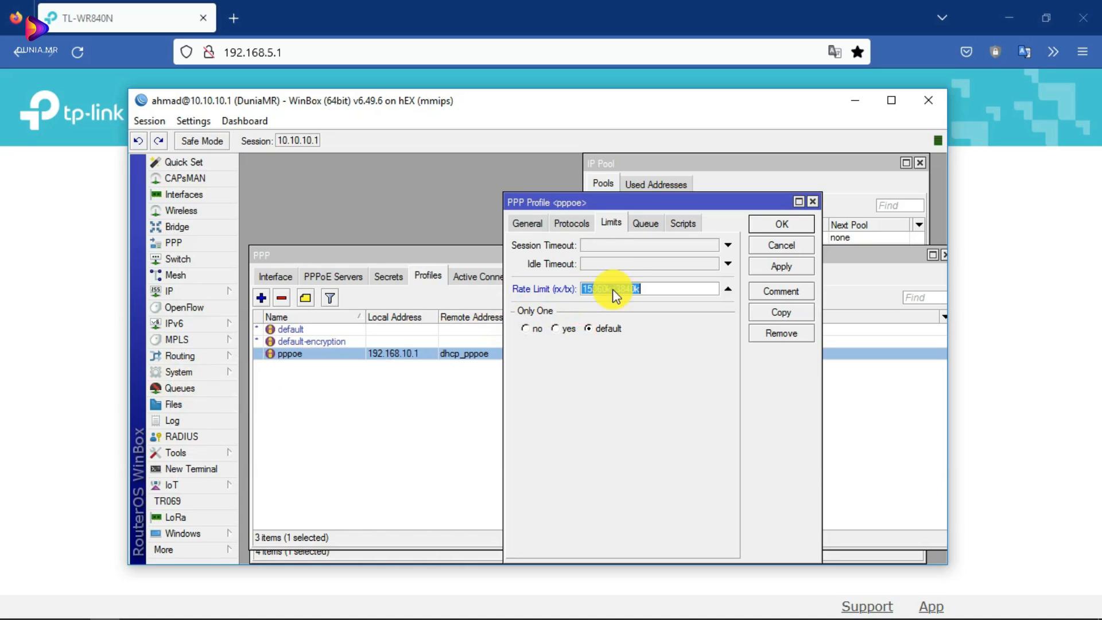
left_click_drag(646, 288, 535, 289)
type("1m/")
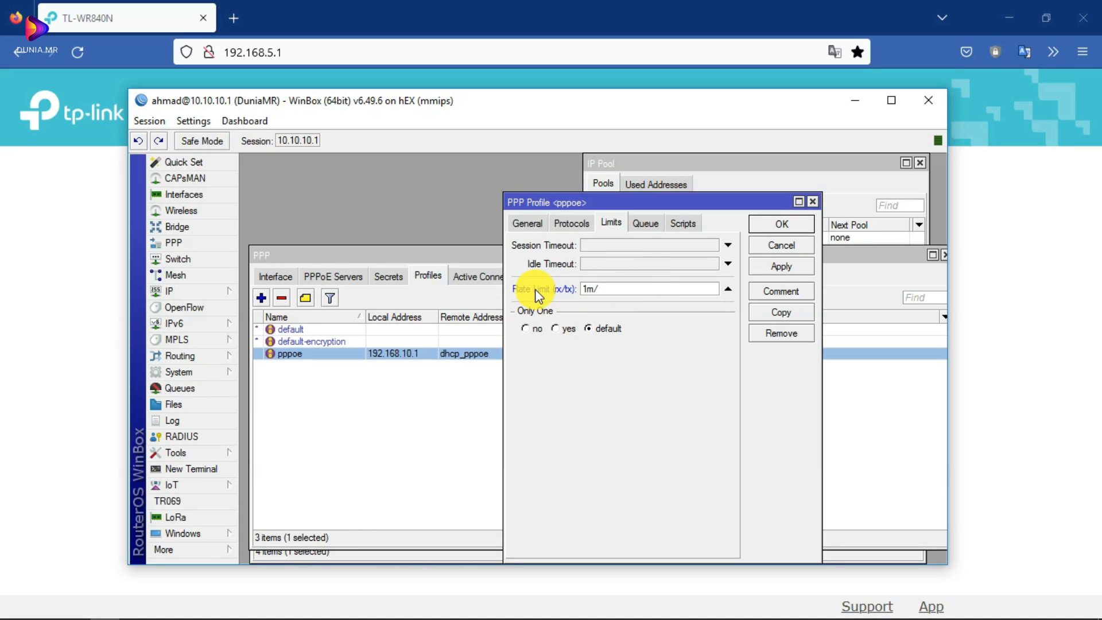
type("3m")
left_click(527, 223)
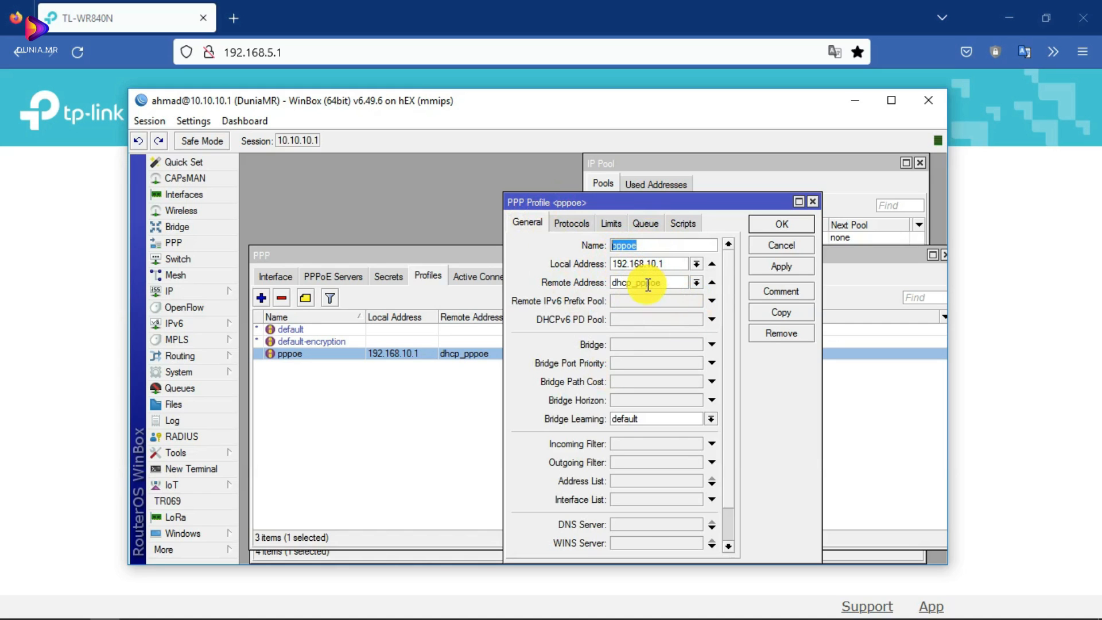
left_click(813, 201)
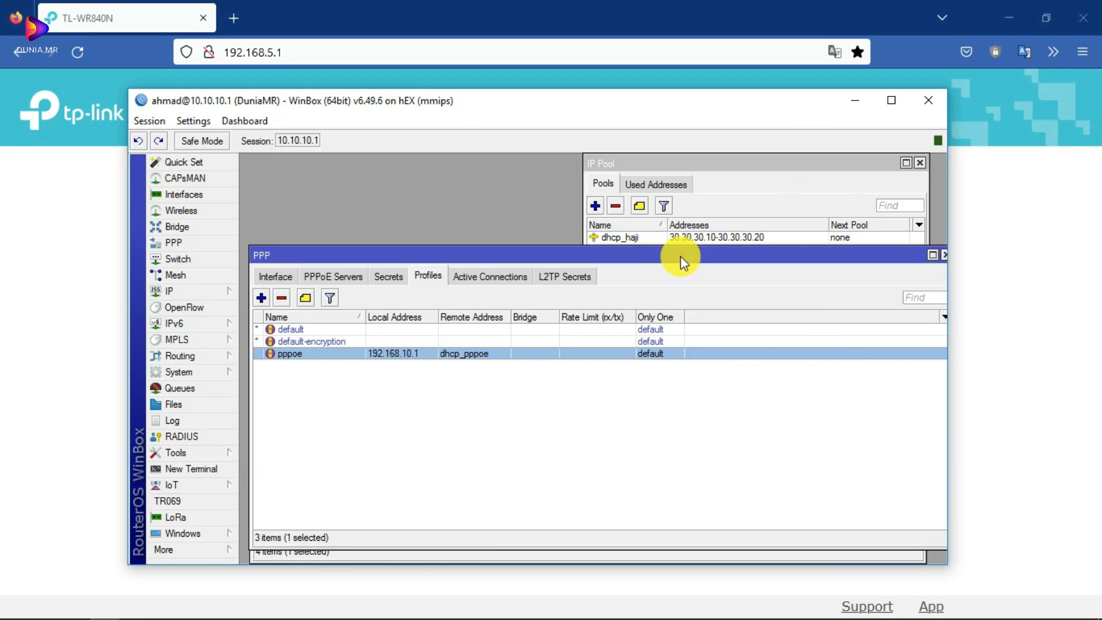
- Open PPPoE server pppoe, keep interface ether5-pppoe and default profile pppoe, then close it
left_click(339, 278)
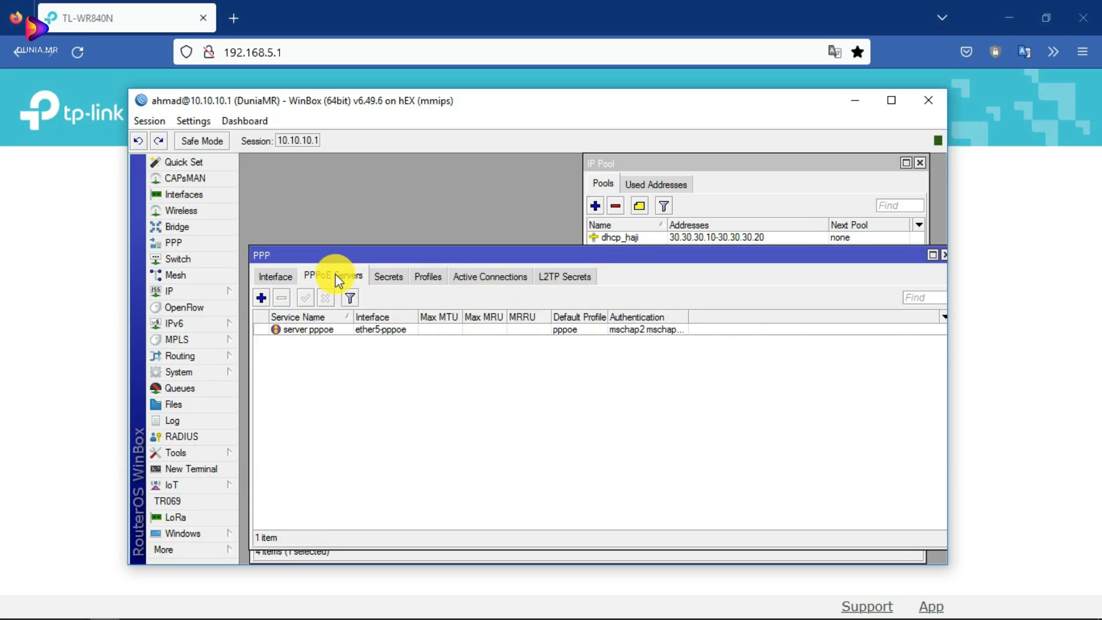
double_click(318, 329)
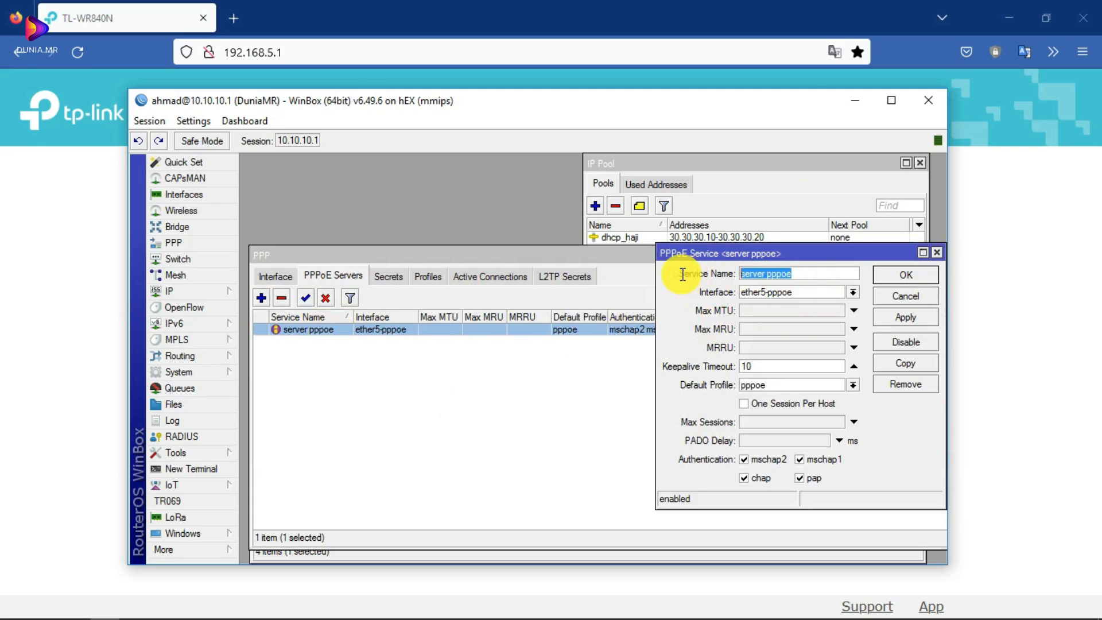
left_click(854, 293)
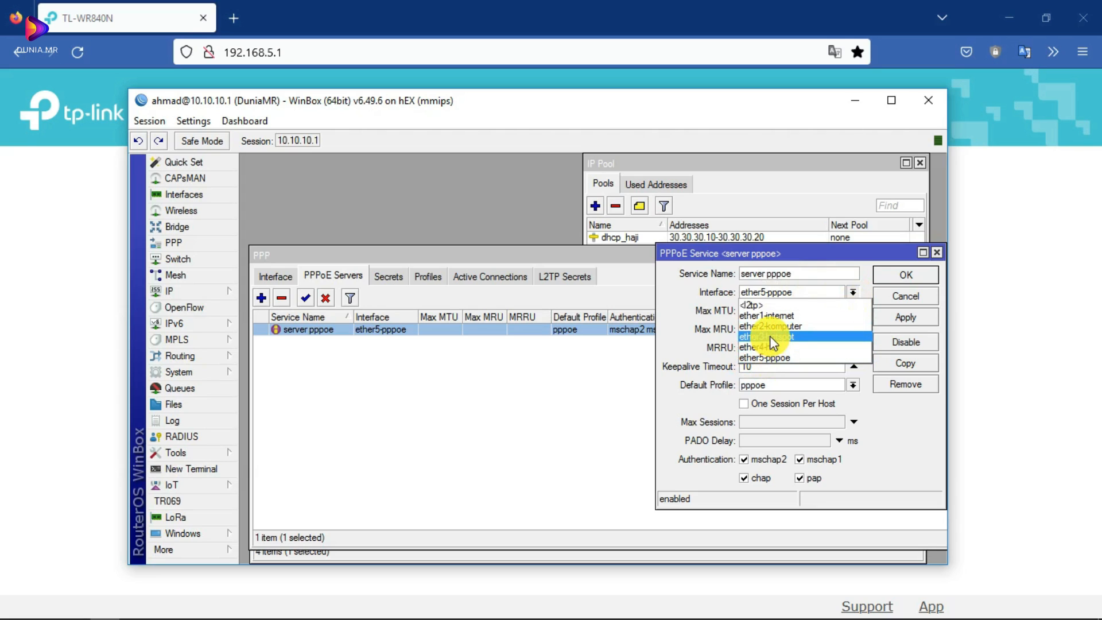
left_click(772, 358)
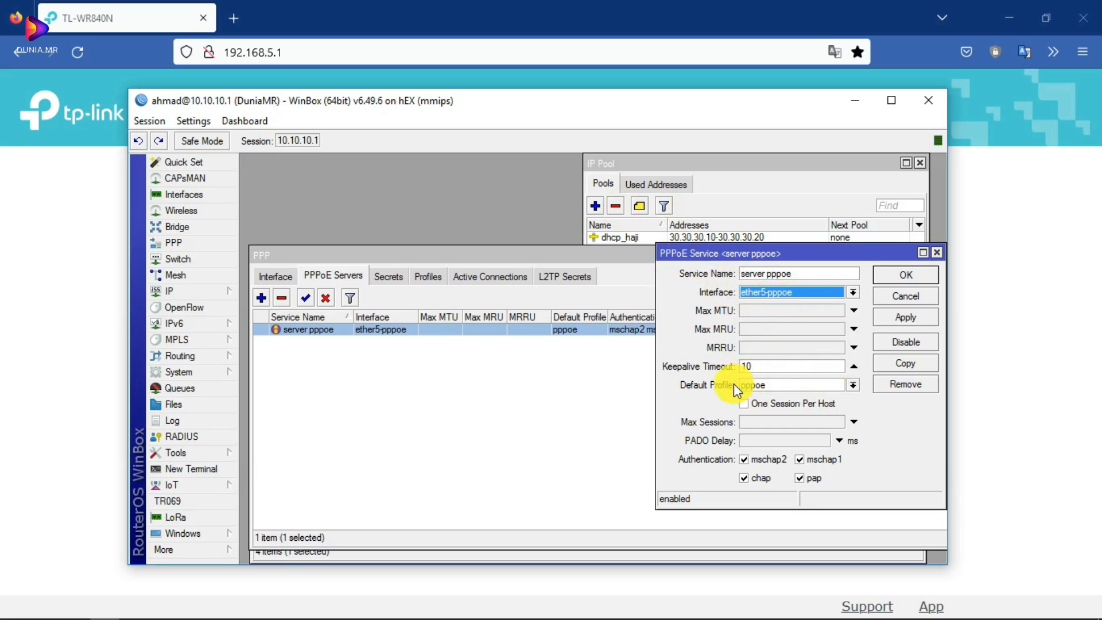
left_click(851, 386)
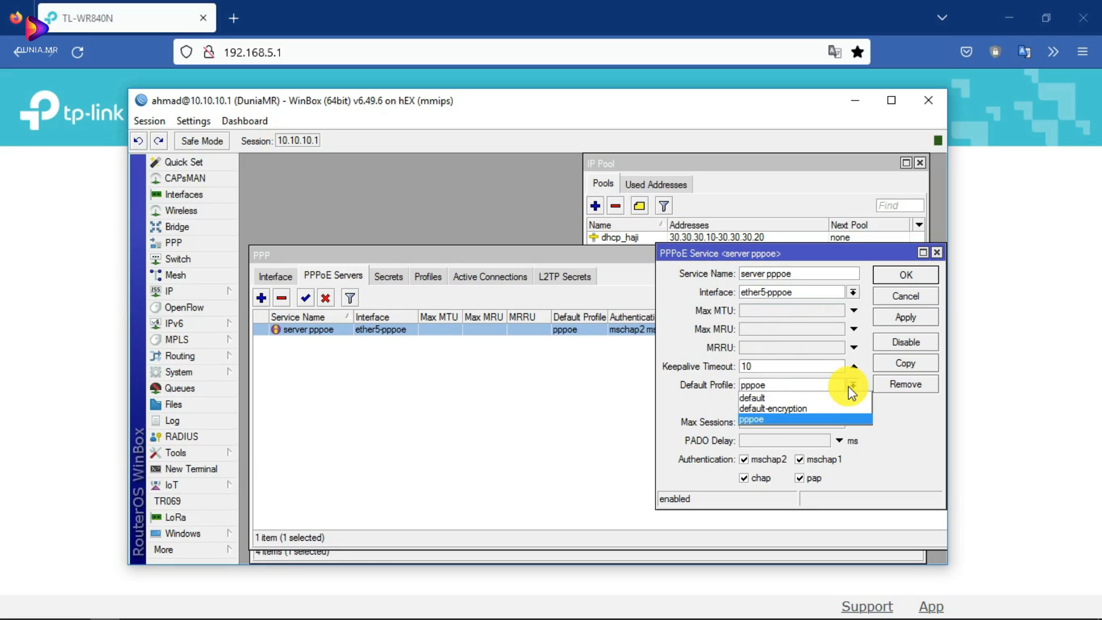
left_click(774, 418)
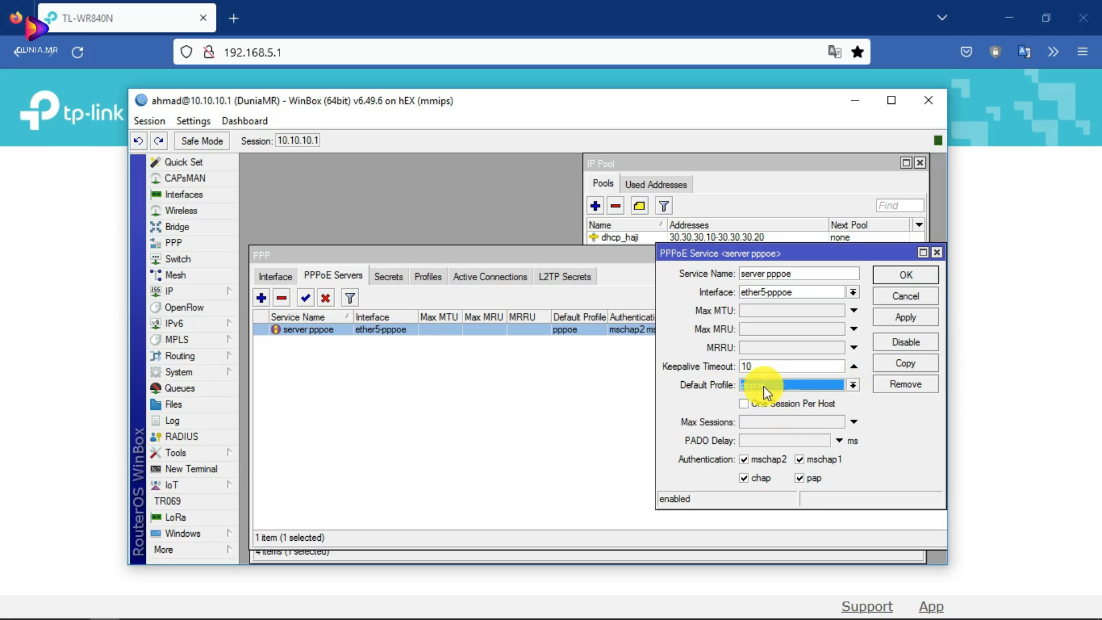
left_click(428, 277)
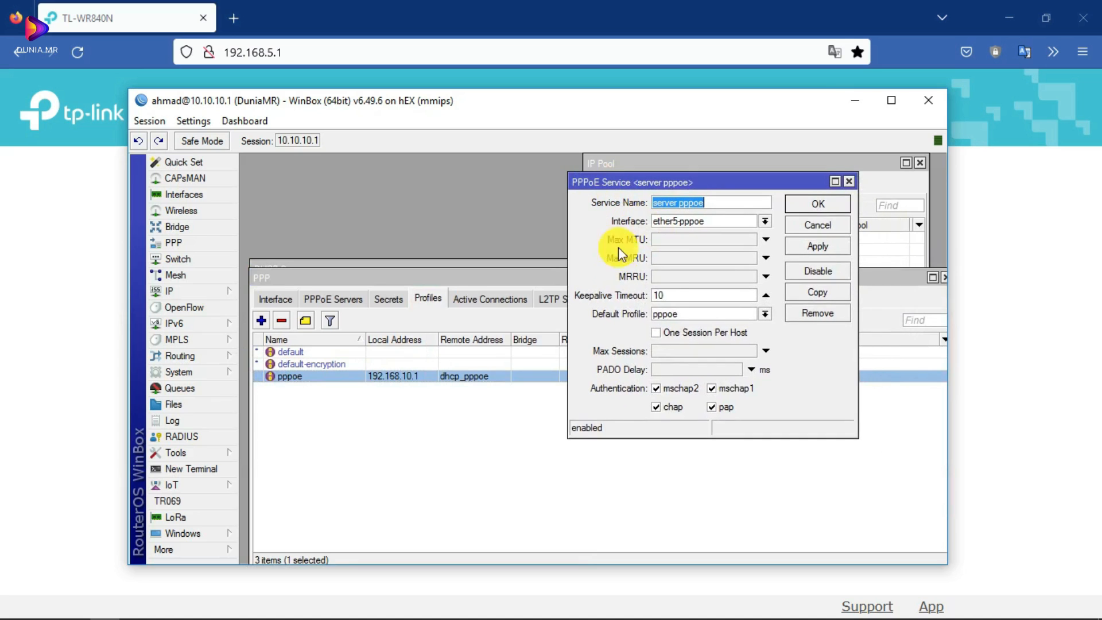
left_click(848, 182)
left_click(344, 299)
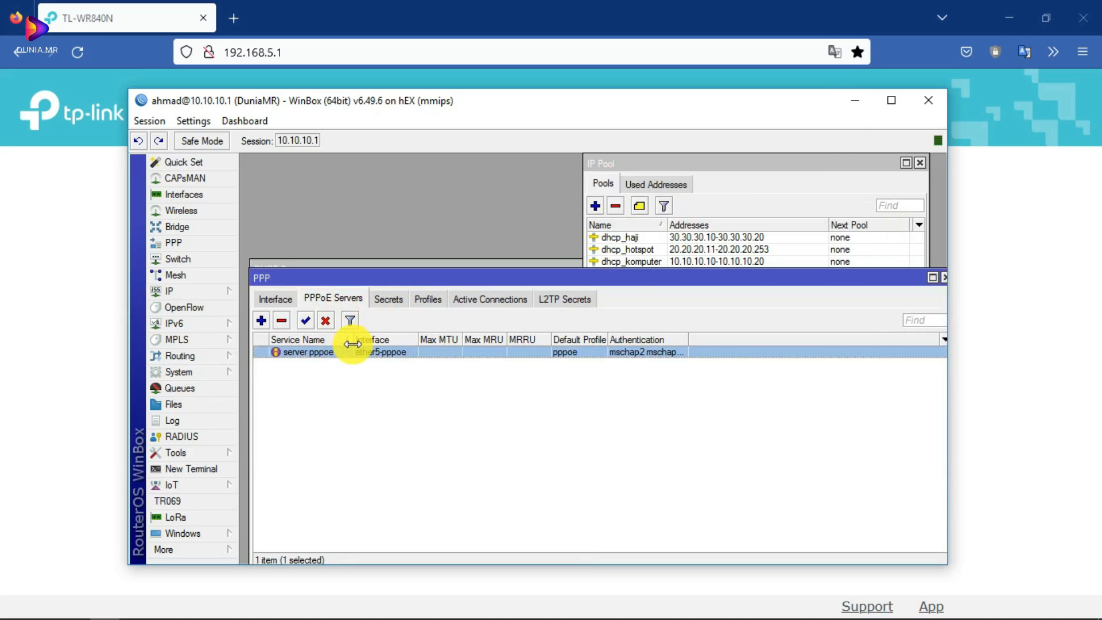
- Open the existing PPP secret, paste a new password, and set service and profile to pppoe
left_click(389, 301)
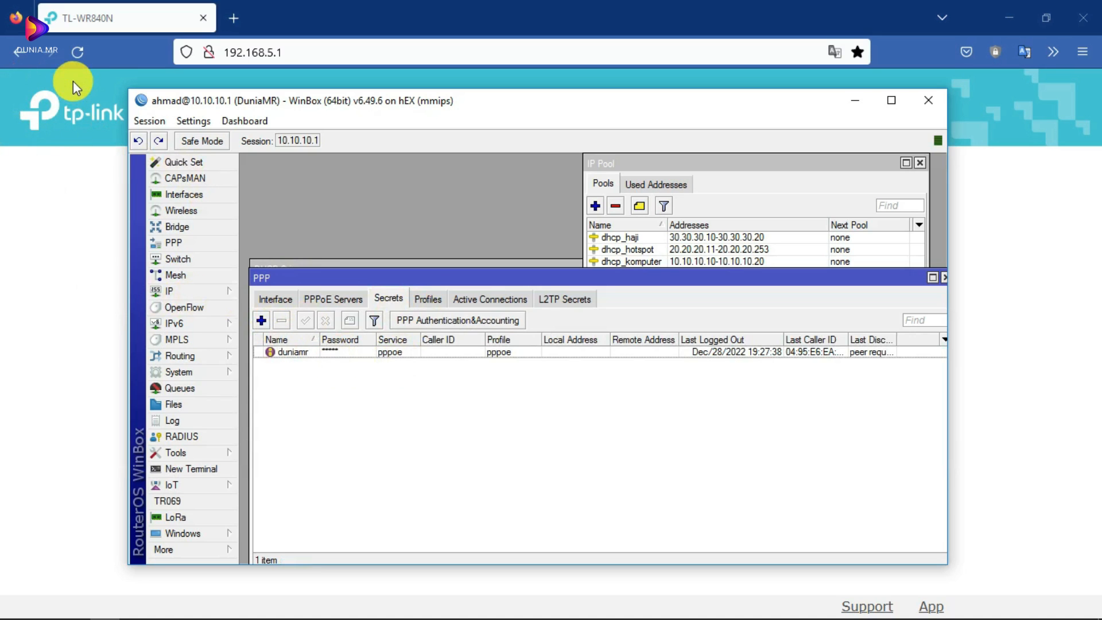
double_click(293, 352)
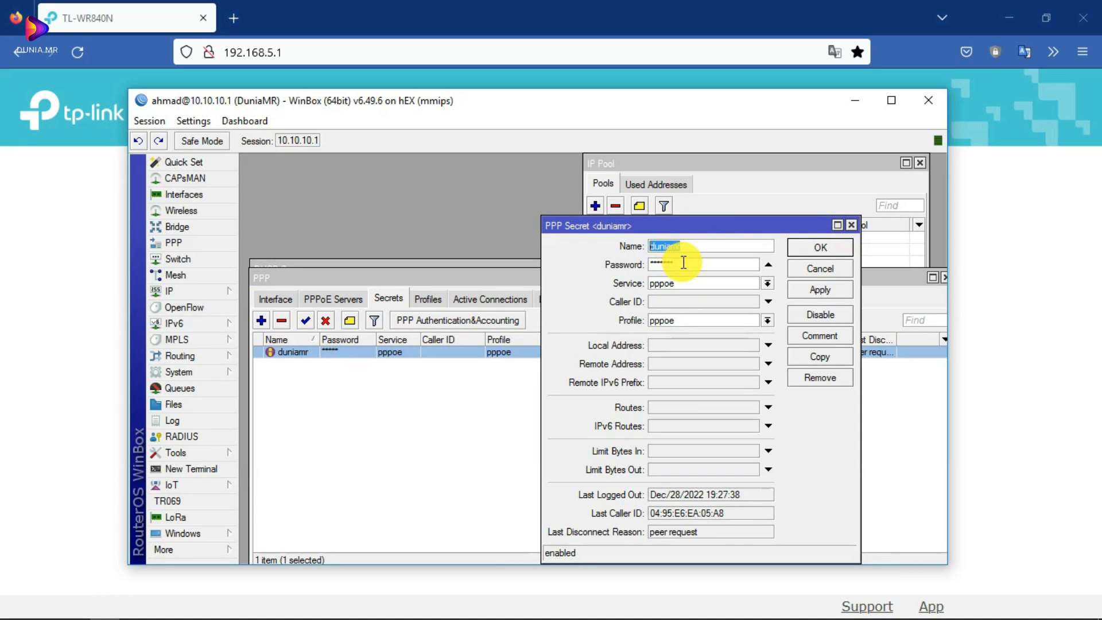
key("Tab")
key("ctrl+v")
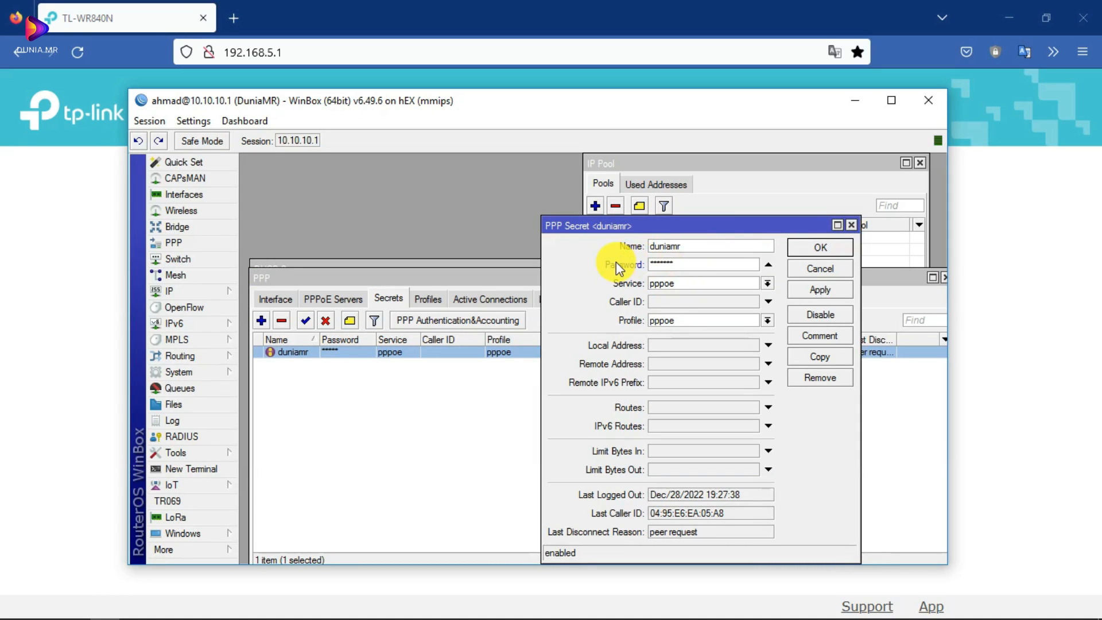
left_click(767, 284)
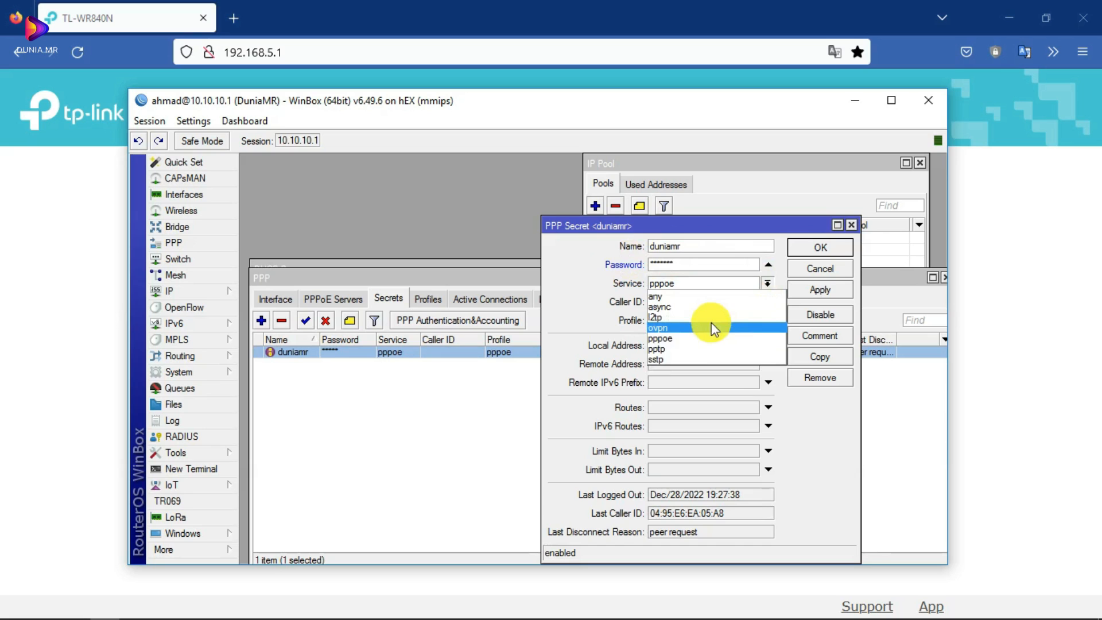
left_click(676, 338)
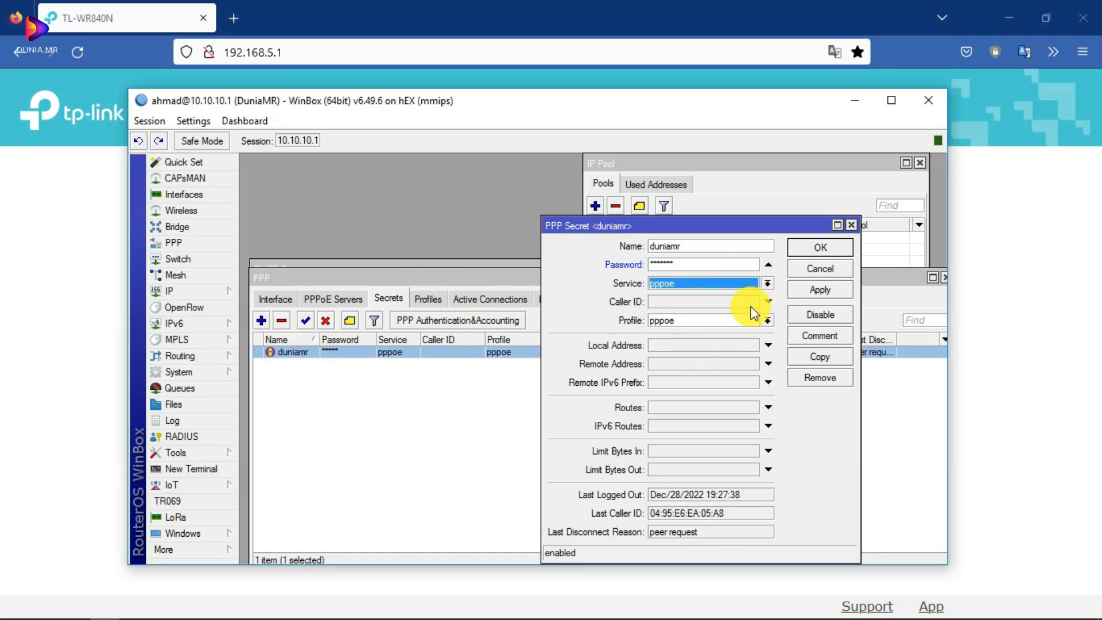
left_click(768, 320)
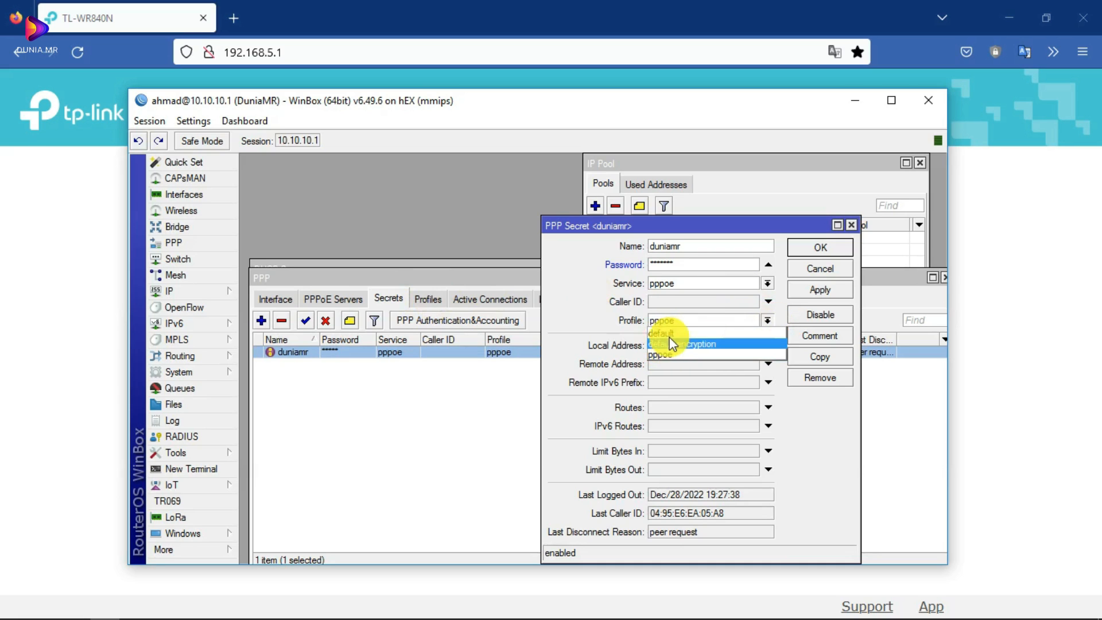
left_click(667, 354)
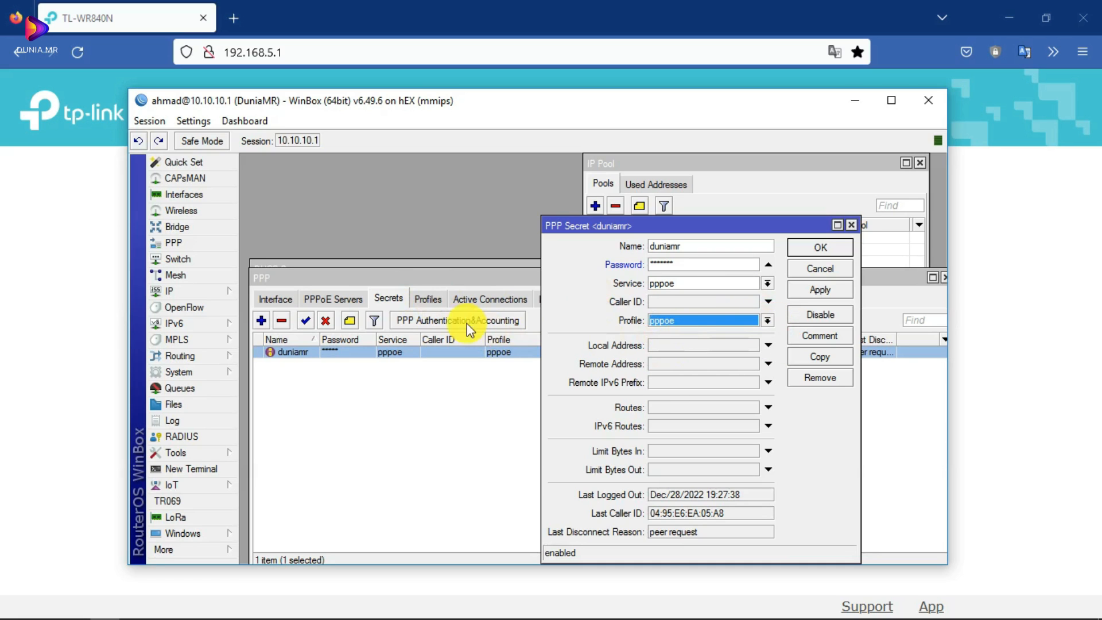
left_click(428, 298)
- Recheck the pppoe profile's Limits tab and close it without saving changes
double_click(380, 377)
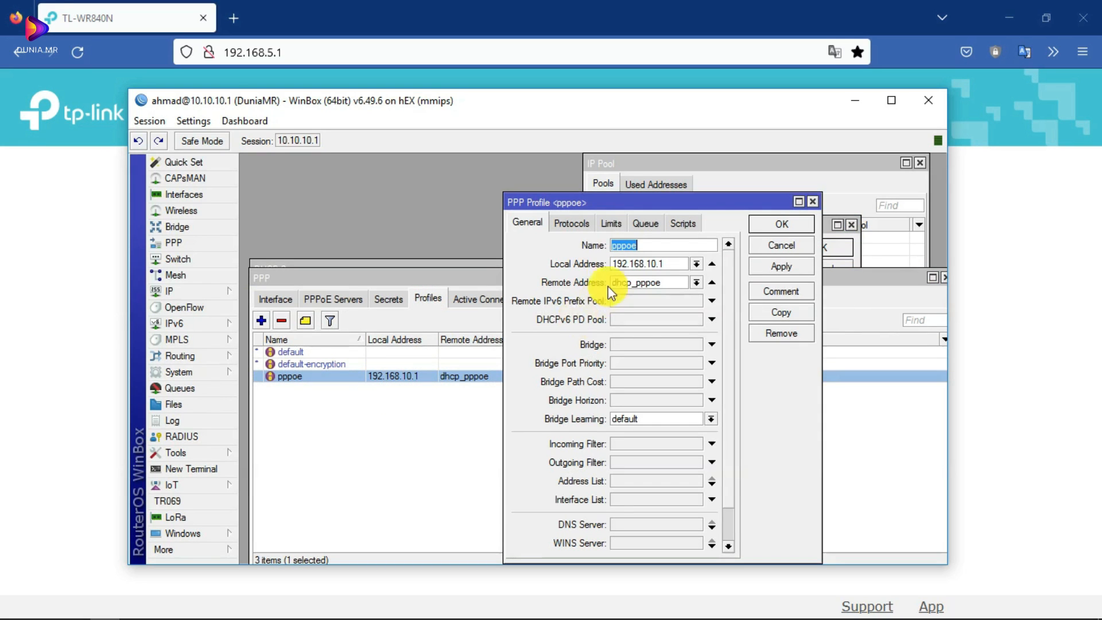
left_click(607, 230)
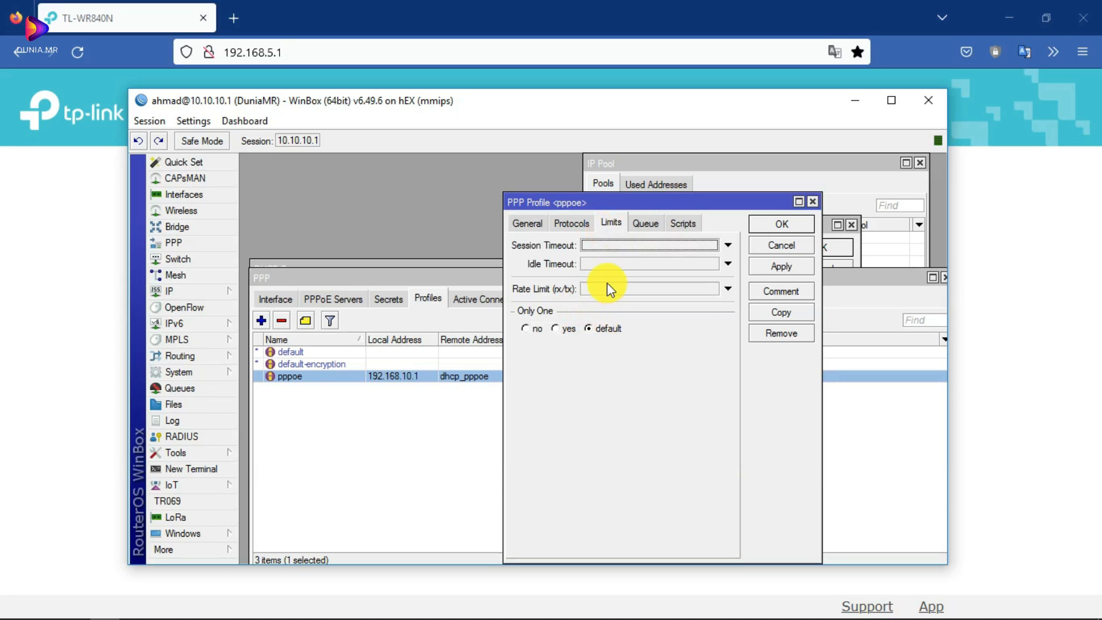
left_click(813, 202)
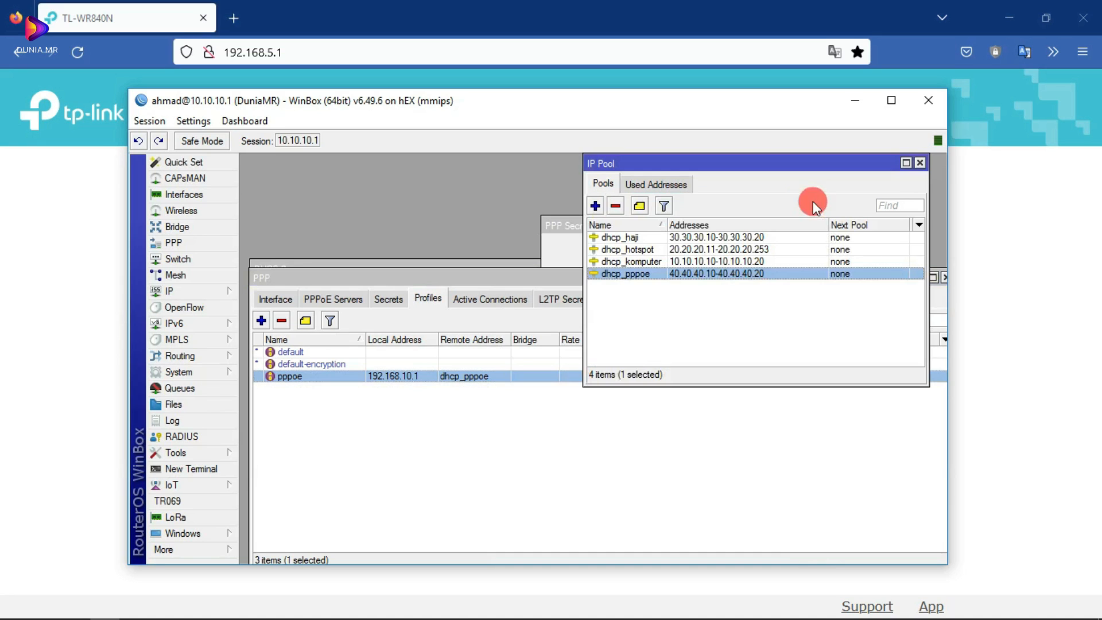
double_click(474, 376)
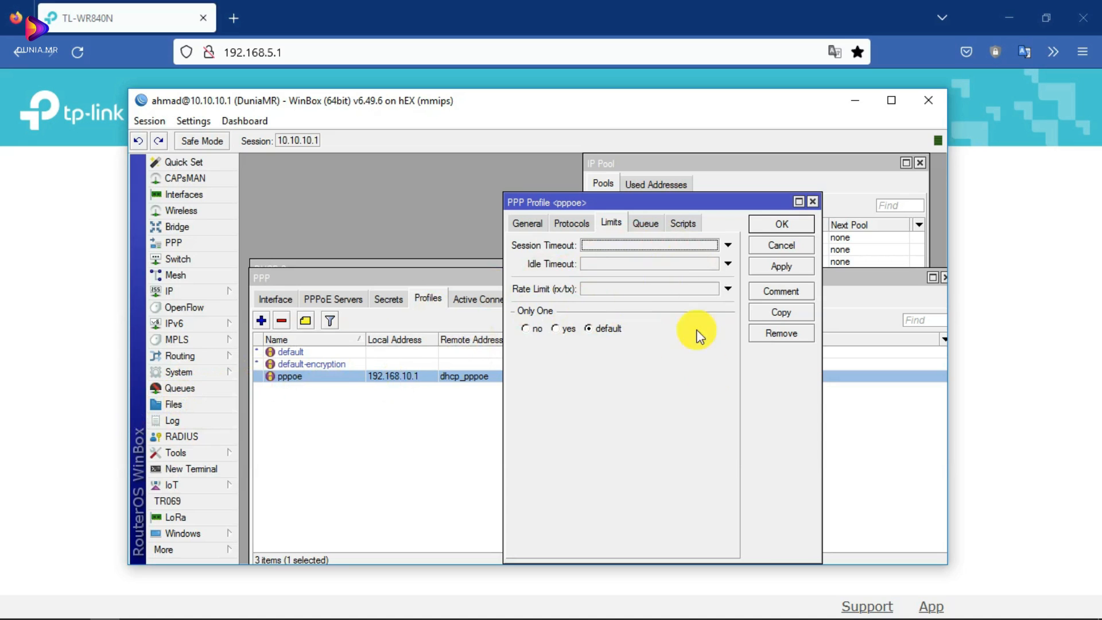
left_click_drag(645, 200, 474, 174)
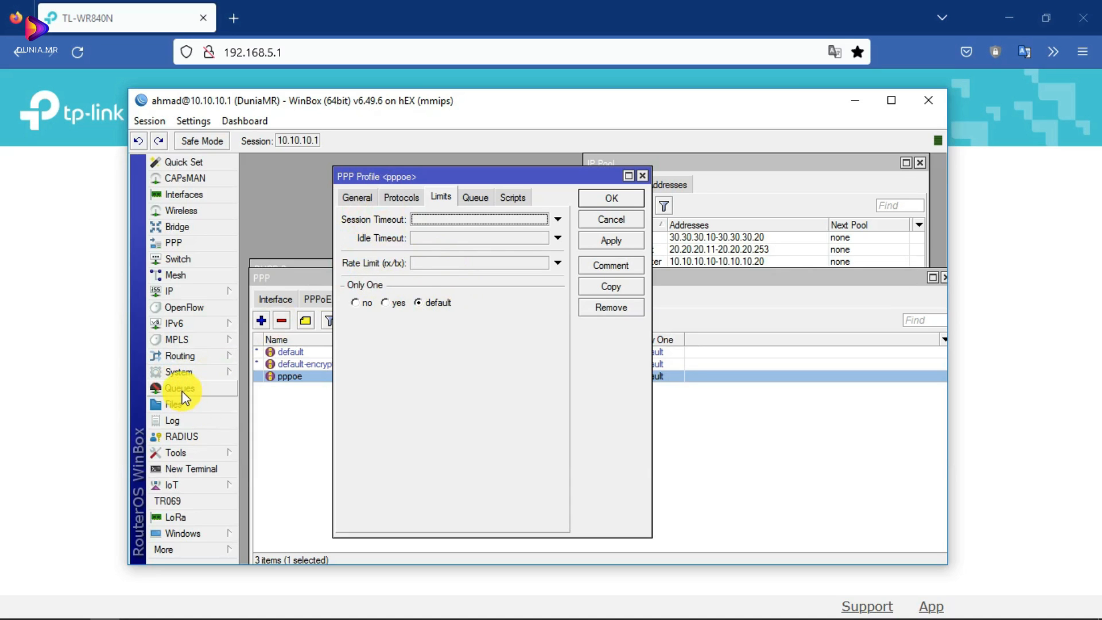
left_click(448, 263)
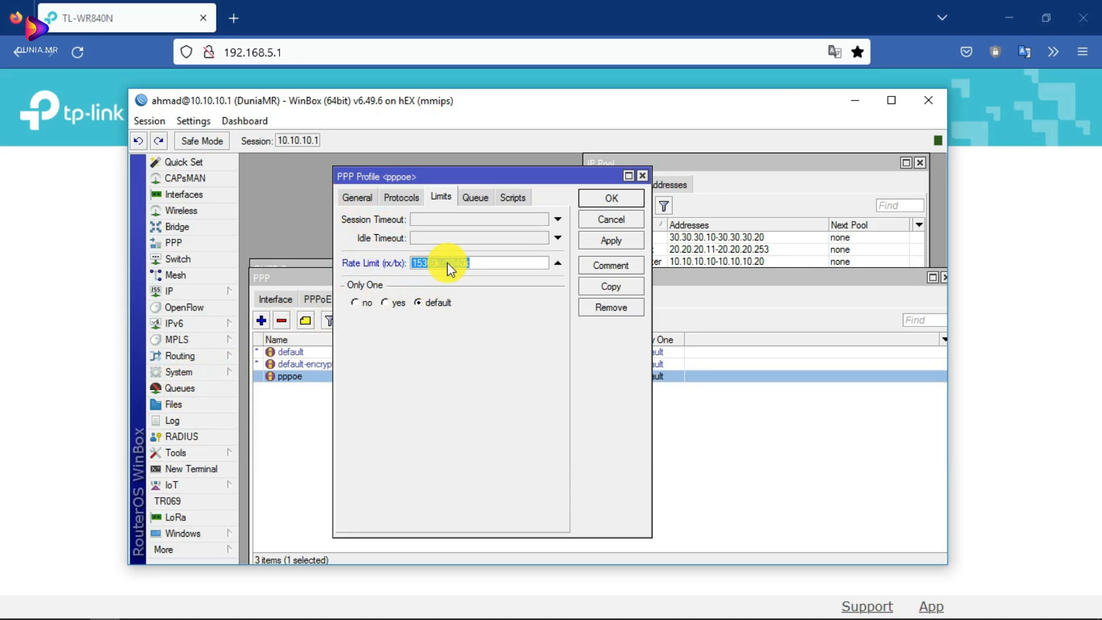
left_click(610, 219)
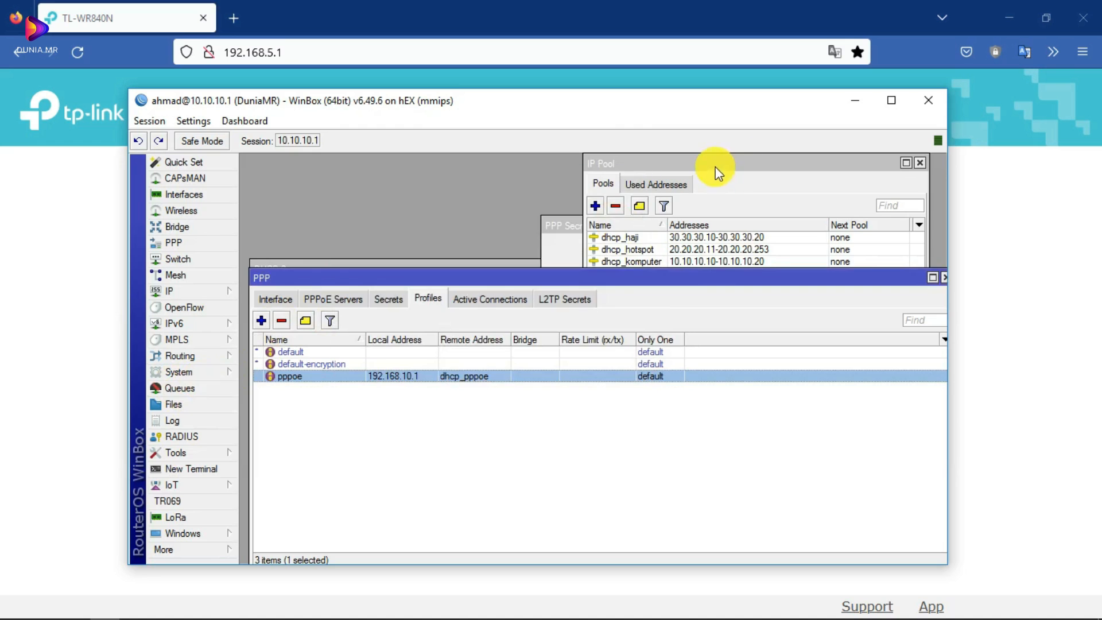
- Close the IP Pool list, the secret window and the DHCP Server list
left_click_drag(715, 167, 666, 167)
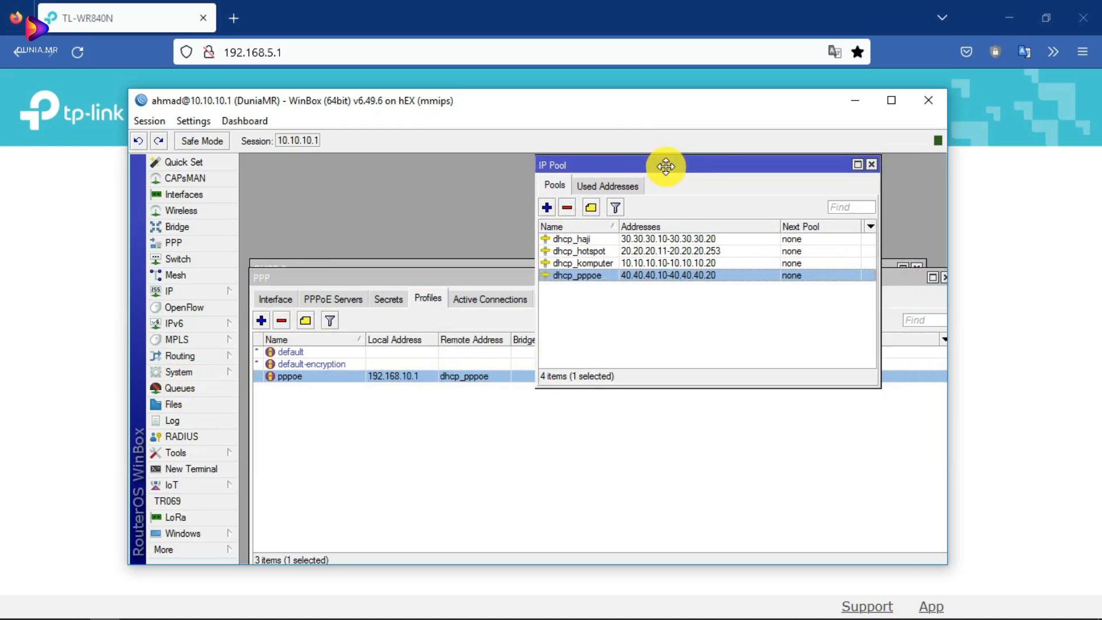
left_click(871, 166)
left_click(854, 225)
left_click_drag(544, 276, 688, 194)
left_click(917, 268)
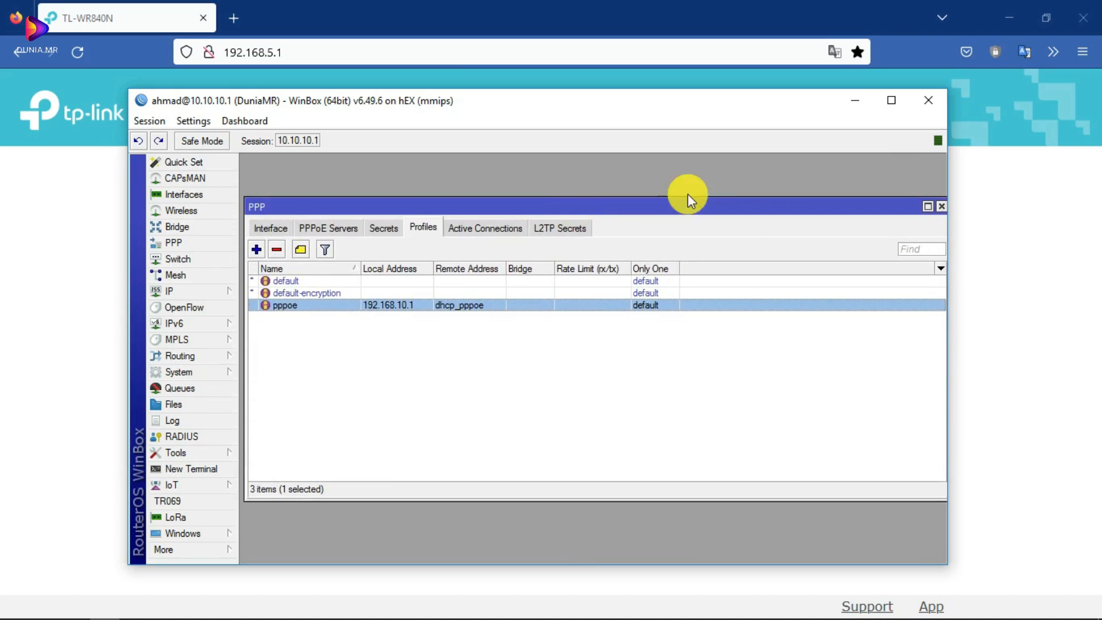
- Open the PPPoE user's secret and confirm service pppoe and profile pppoe
left_click(381, 227)
double_click(288, 281)
left_click(850, 225)
left_click(421, 227)
left_click(330, 227)
left_click(382, 227)
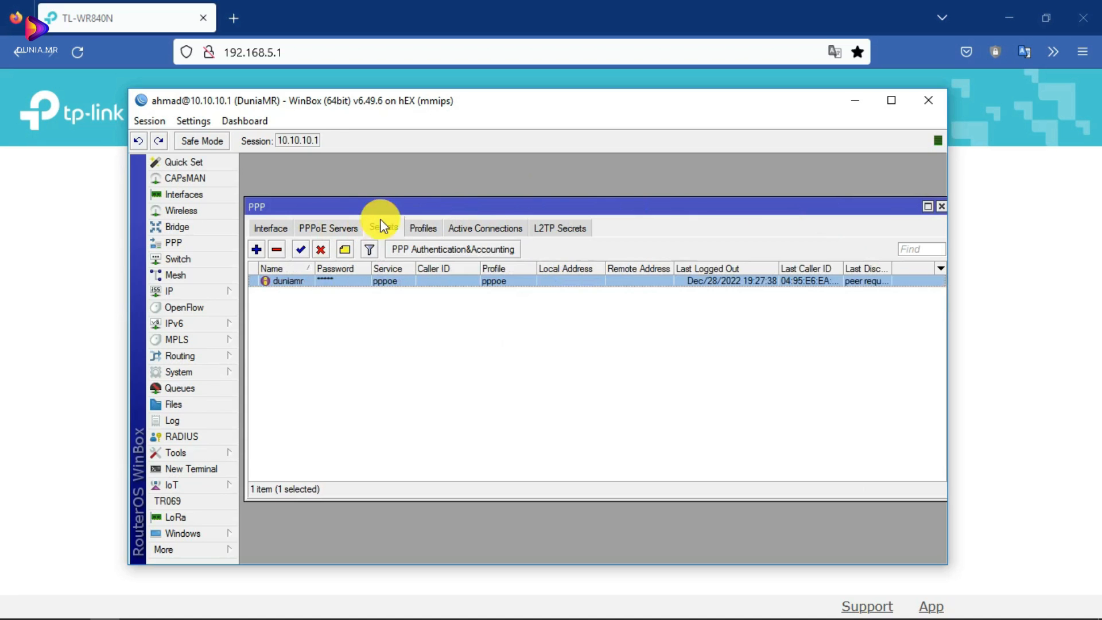
double_click(329, 281)
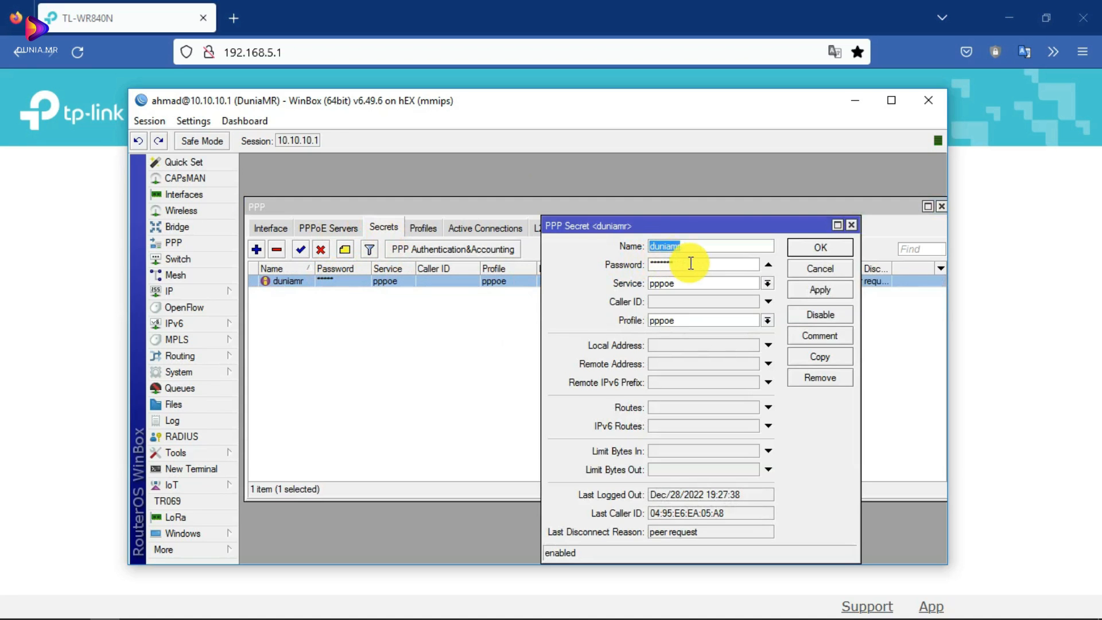
left_click(768, 282)
left_click(771, 281)
left_click(767, 321)
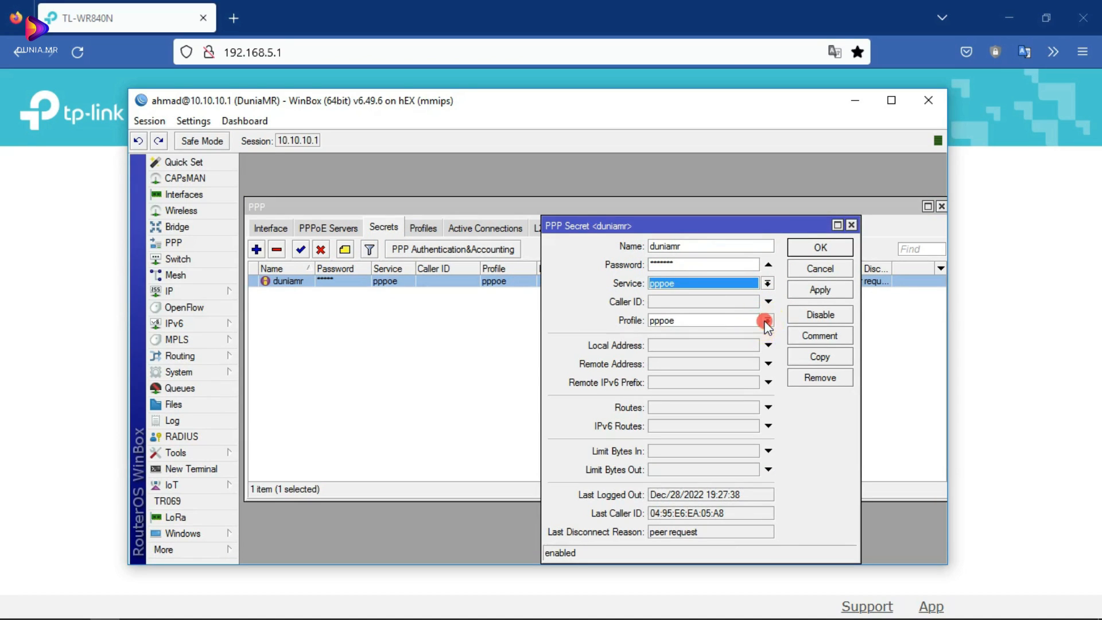
left_click(767, 320)
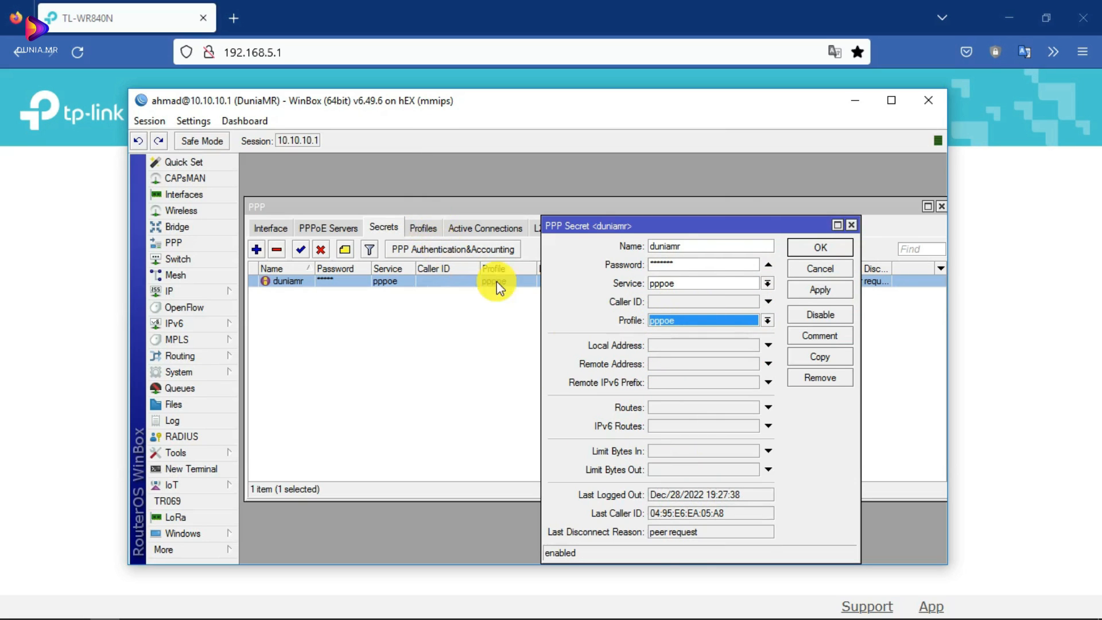
- Try enabling Local and Remote Address, cancel, and reopen the secret with addresses empty
left_click_drag(705, 223, 675, 202)
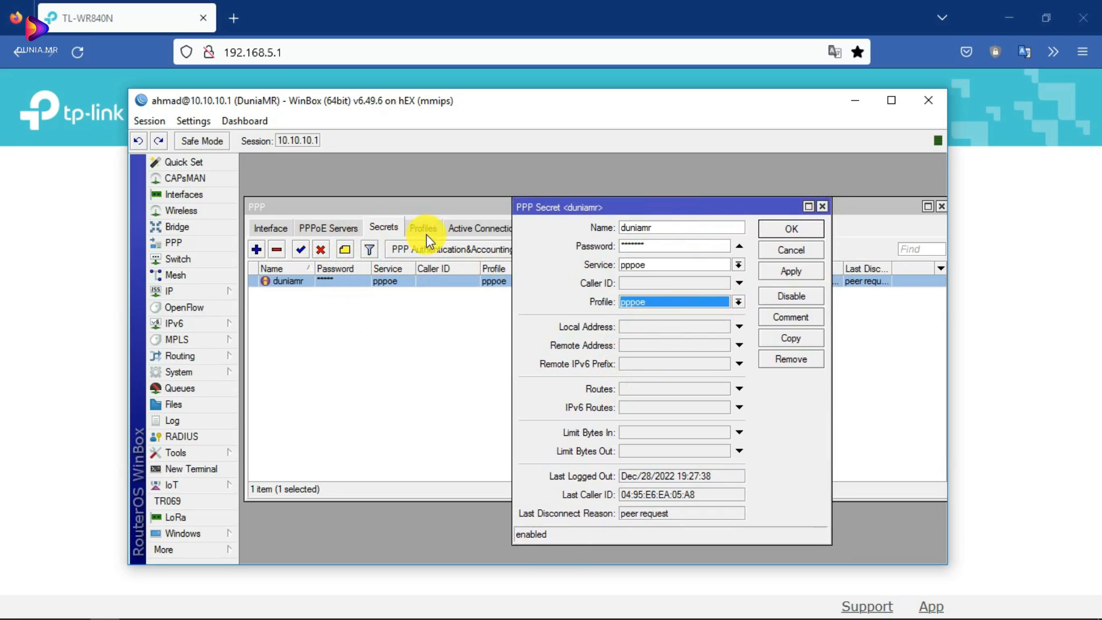
left_click(644, 327)
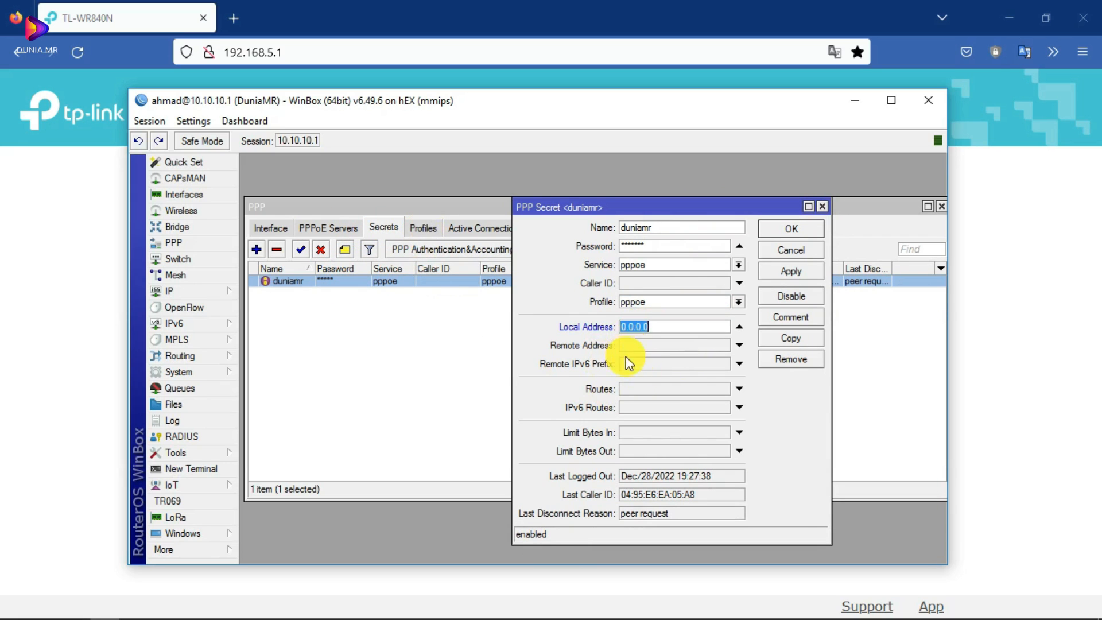
left_click(642, 347)
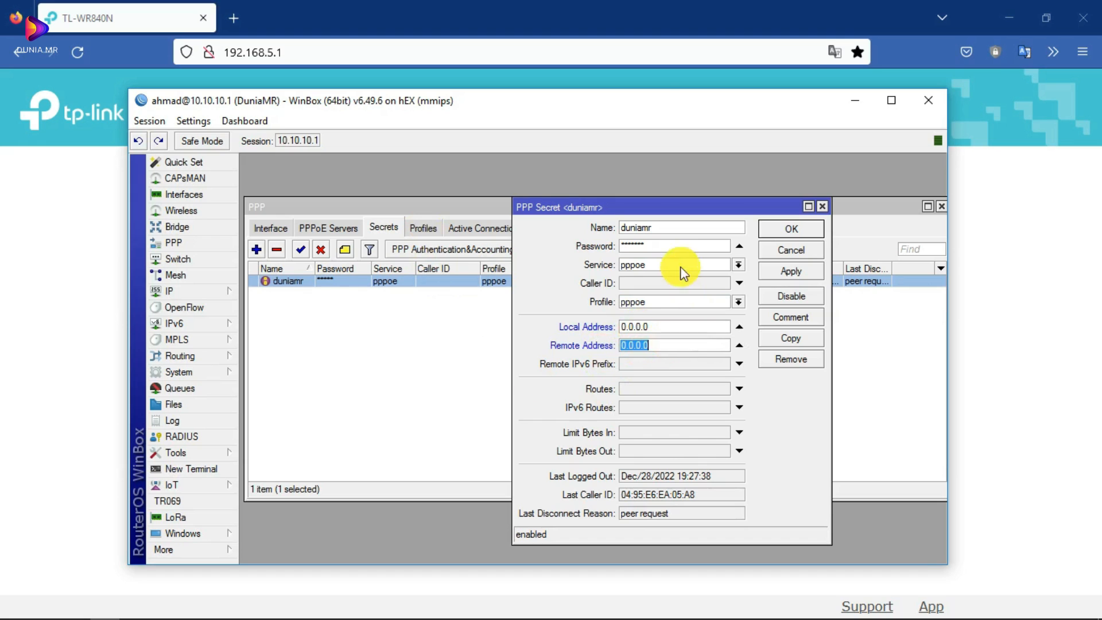
left_click(822, 205)
double_click(348, 281)
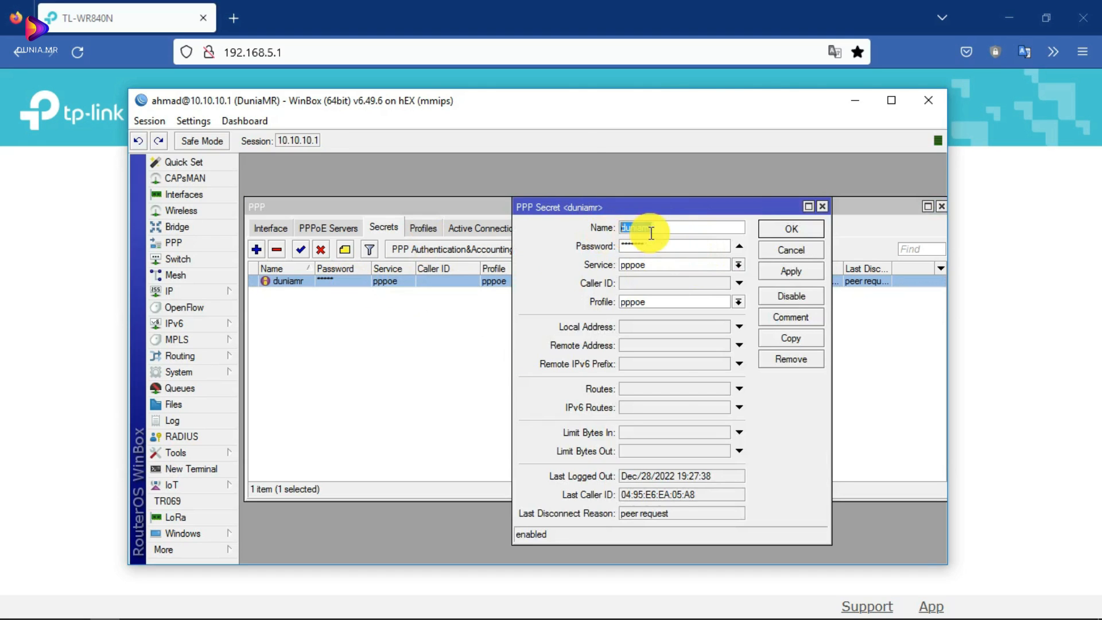
key("Tab")
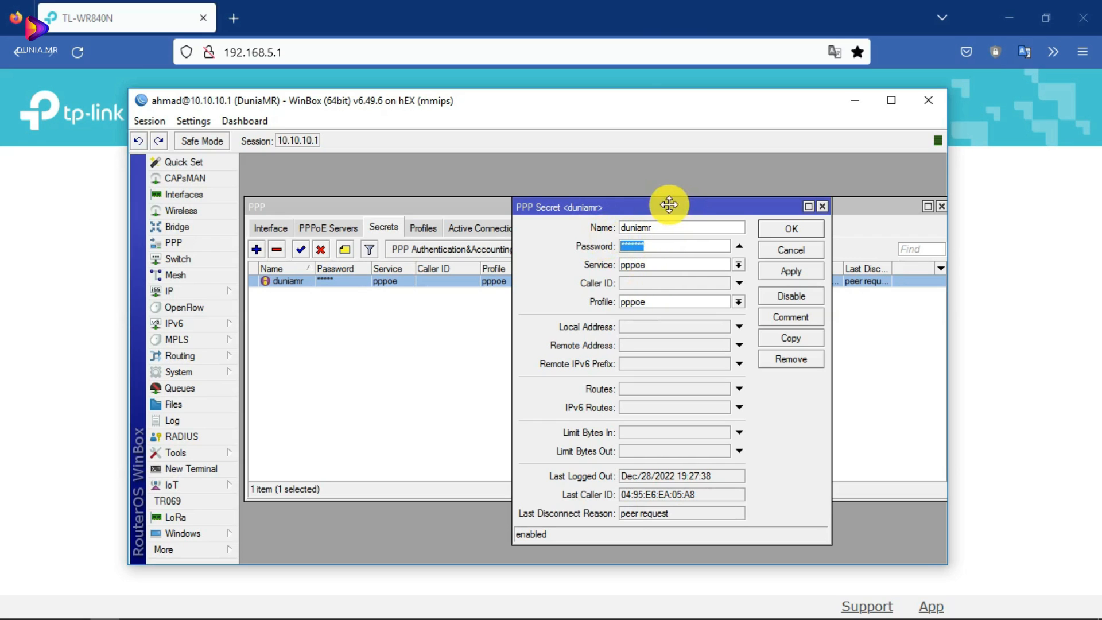
left_click_drag(670, 205, 471, 166)
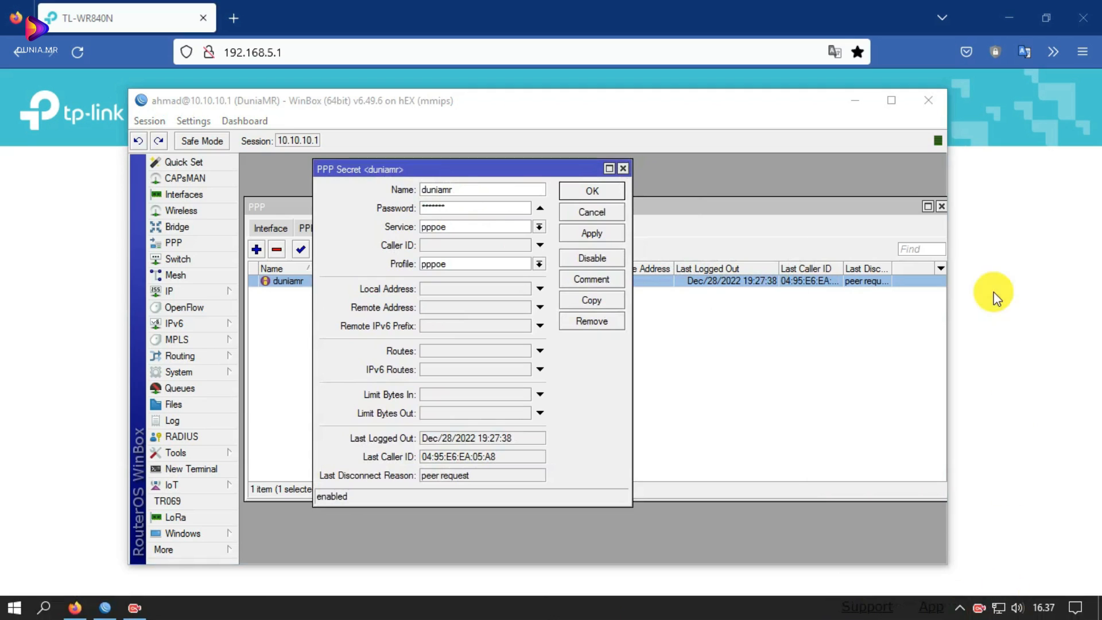
left_click(999, 607)
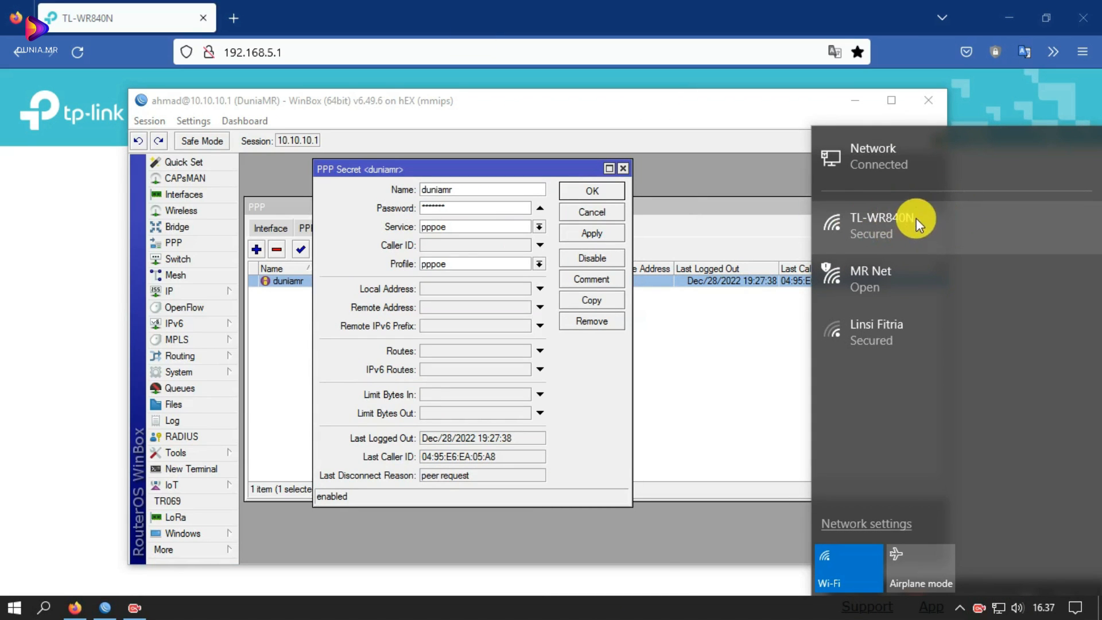
- Check the router login page note and the list of available Wi-Fi networks
left_click(492, 6)
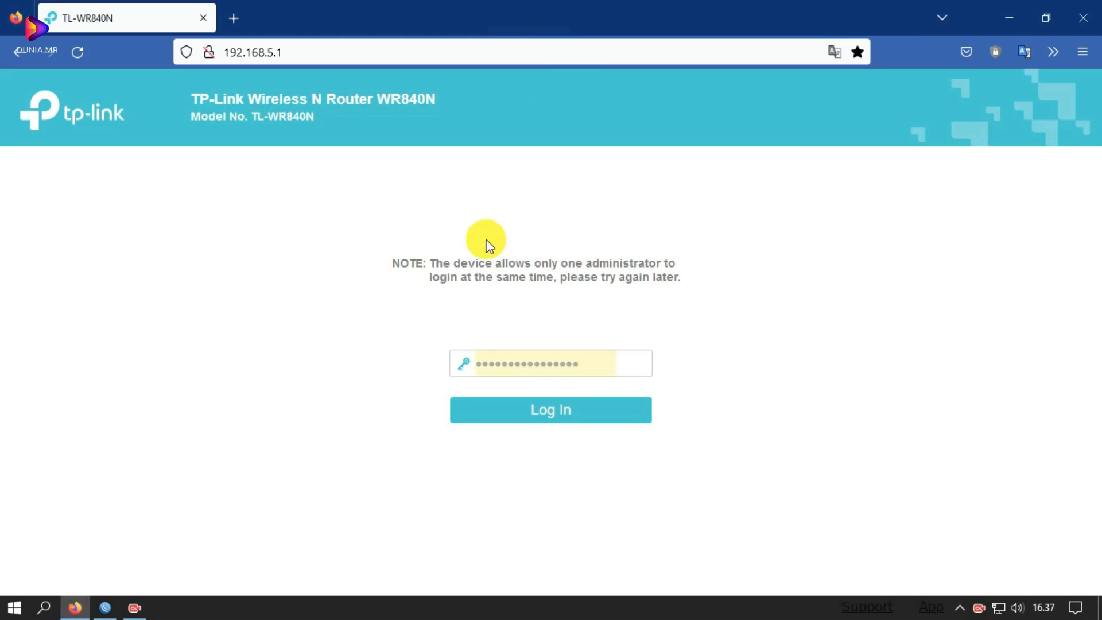
left_click_drag(418, 262, 699, 284)
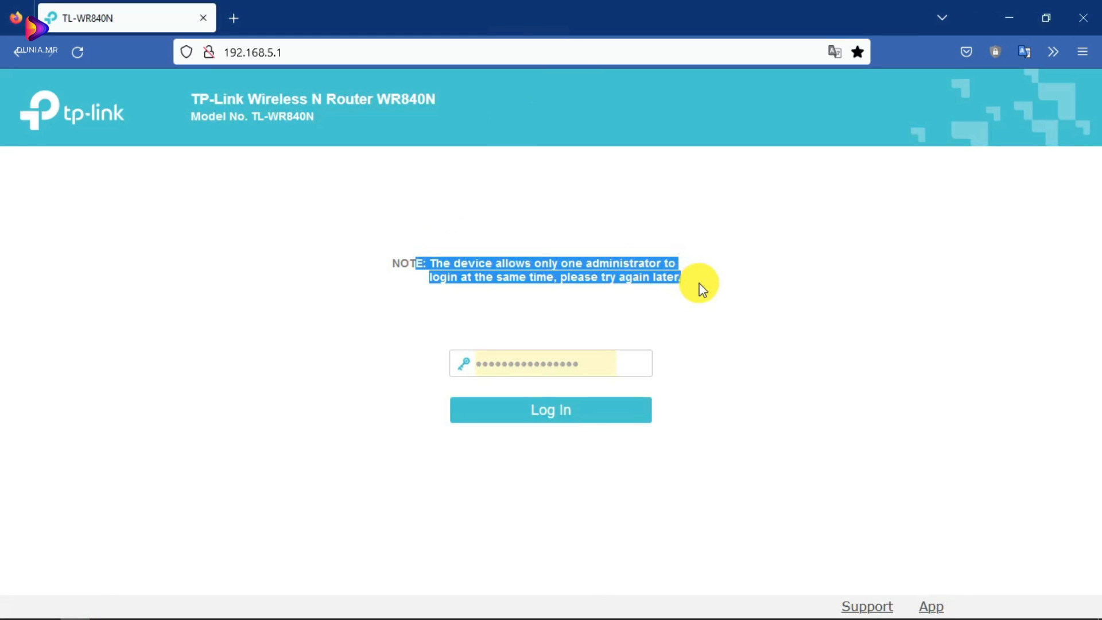
left_click(693, 617)
left_click(1009, 613)
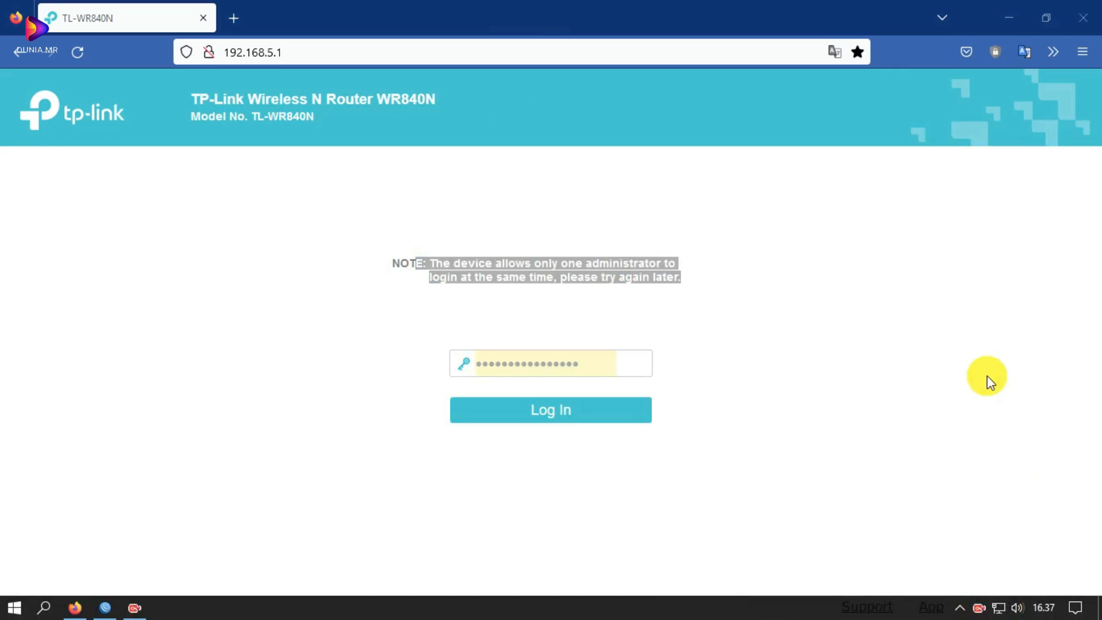
- Close the PPP secret details and WinBox, then bring up Windows network settings
left_click(187, 611)
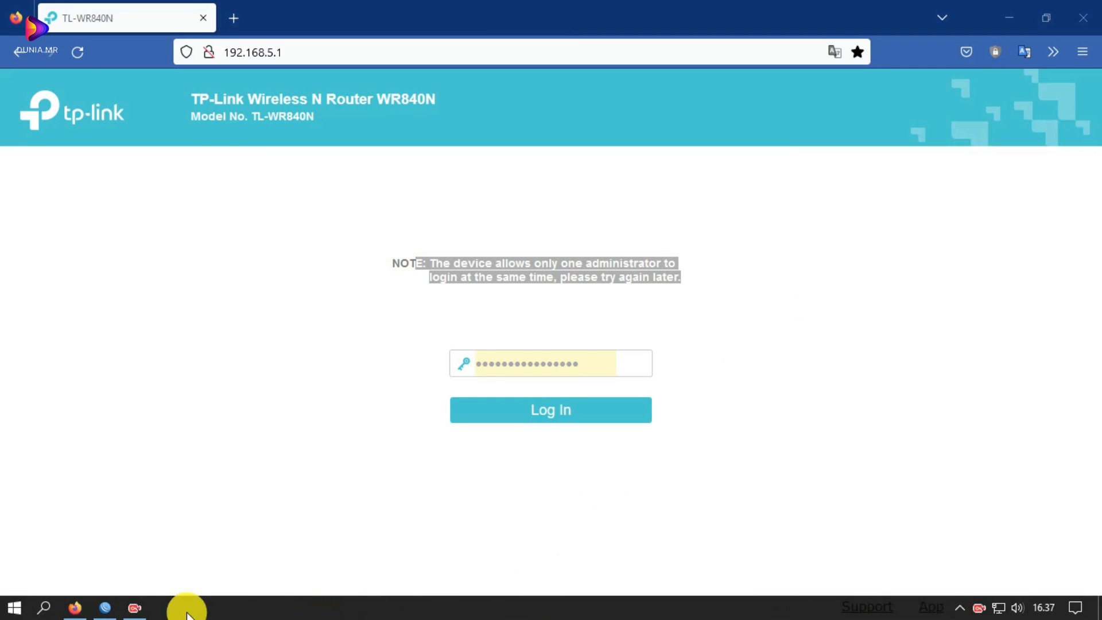
left_click(623, 169)
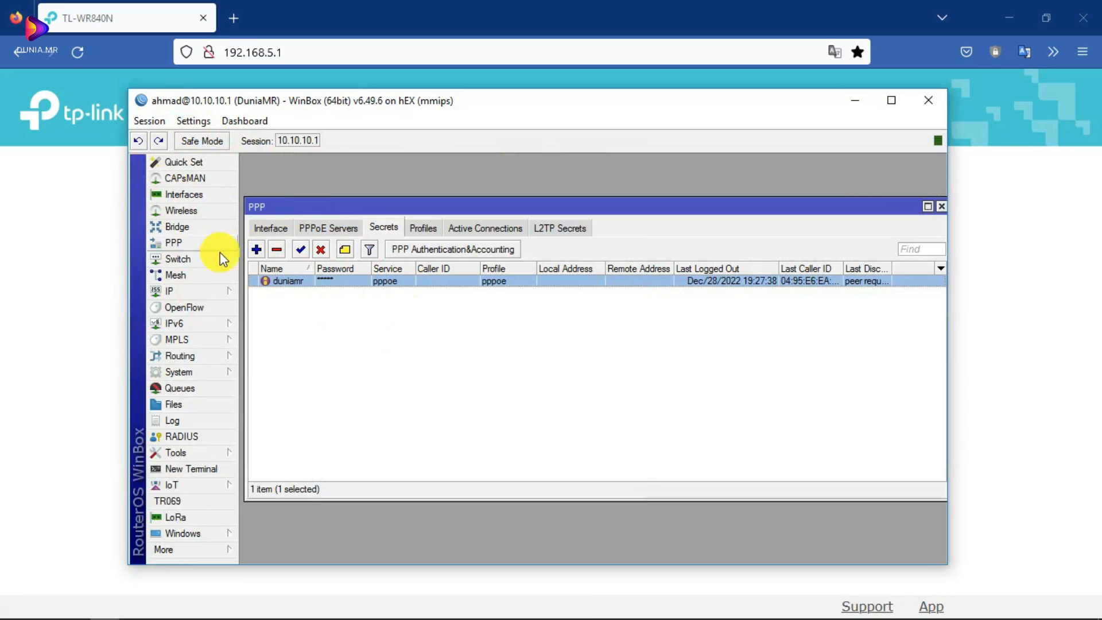
left_click(925, 100)
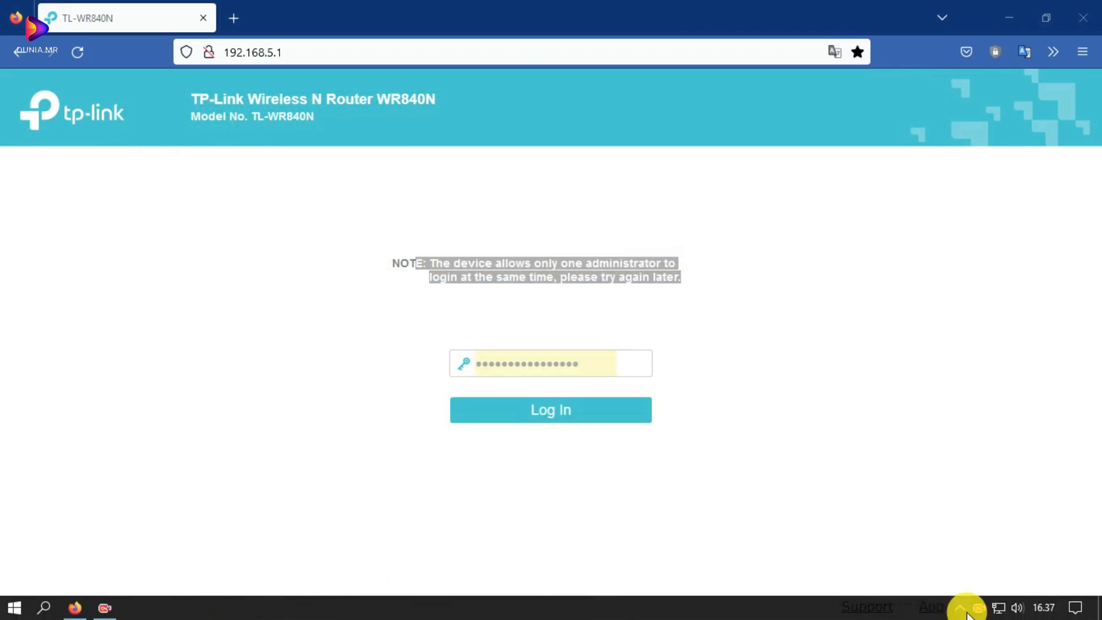
left_click(1009, 612)
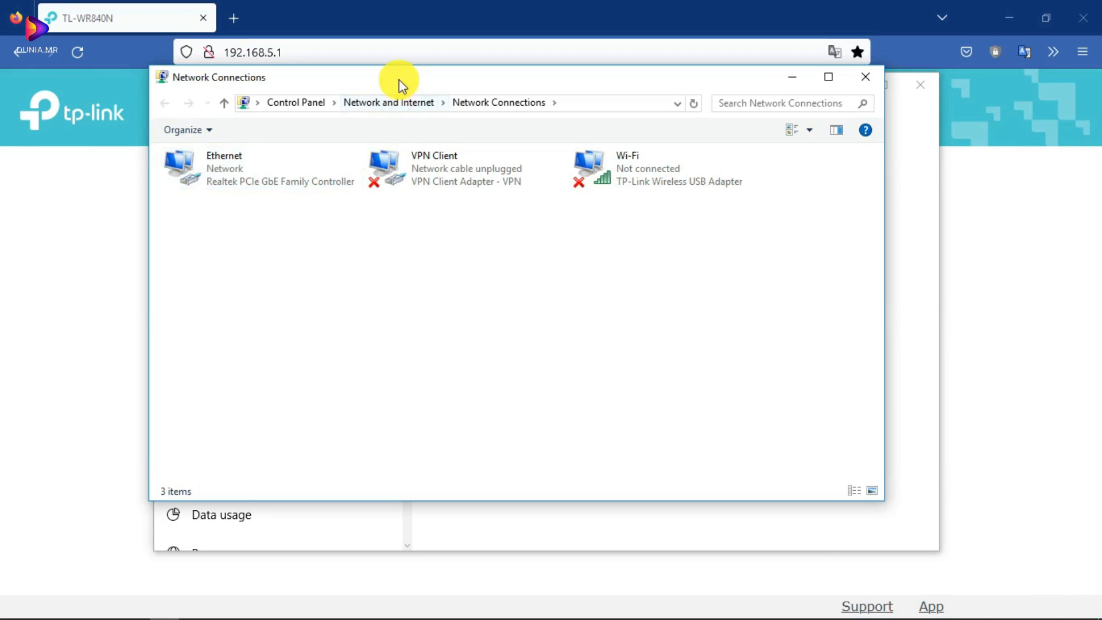
- Close Settings, confirm in Network Connections that Ethernet is on TL-WR840N, then return to the login page
left_click_drag(398, 79, 340, 127)
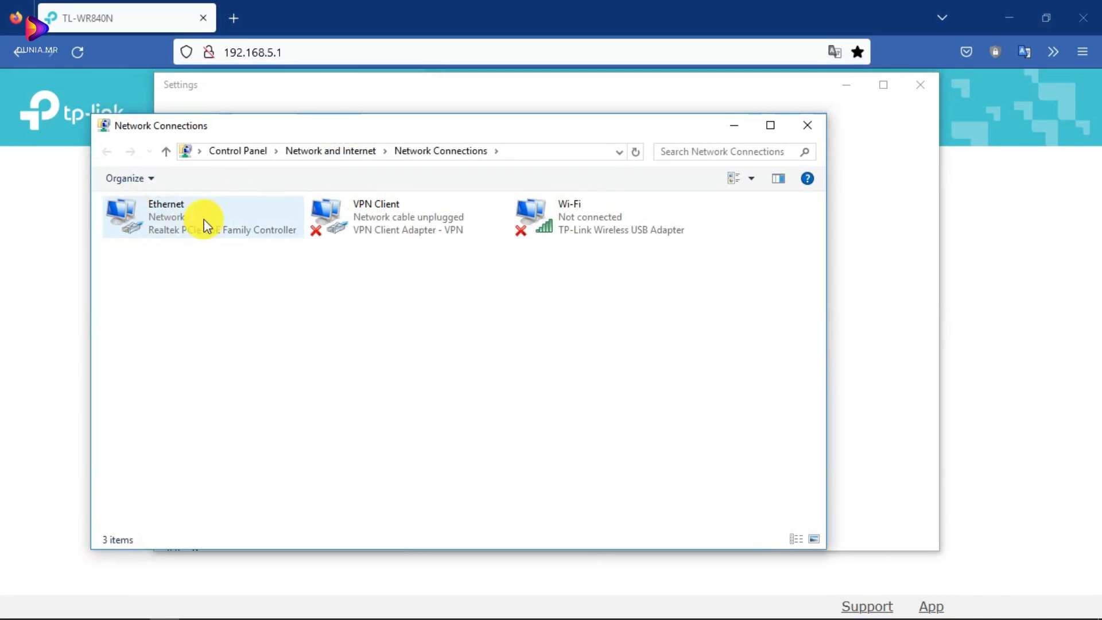
left_click(850, 84)
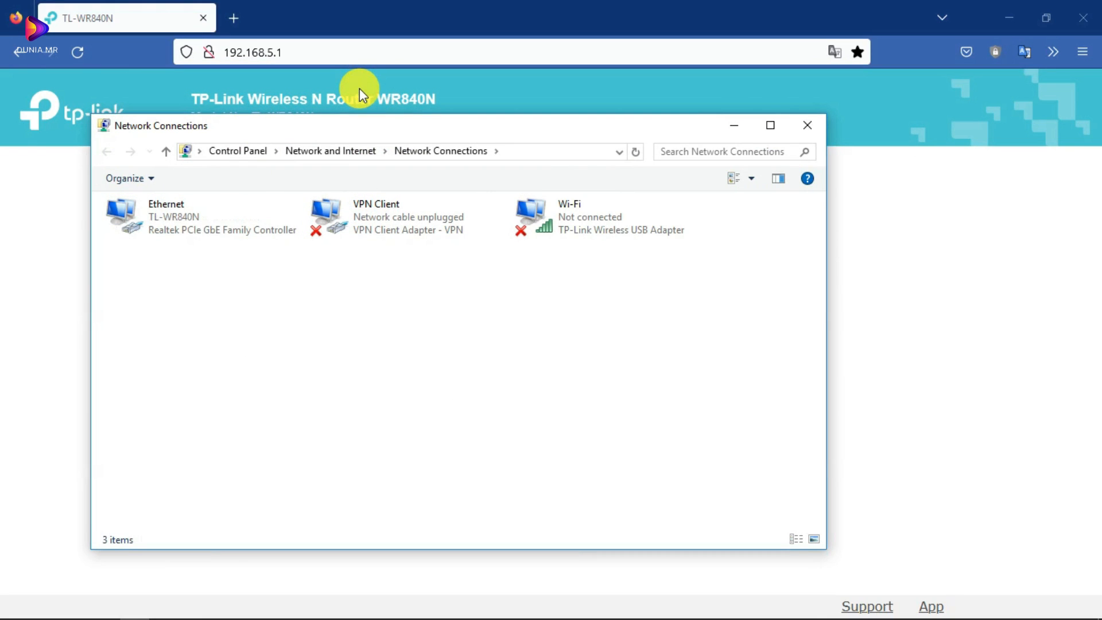
left_click_drag(400, 125, 422, 126)
left_click(67, 317)
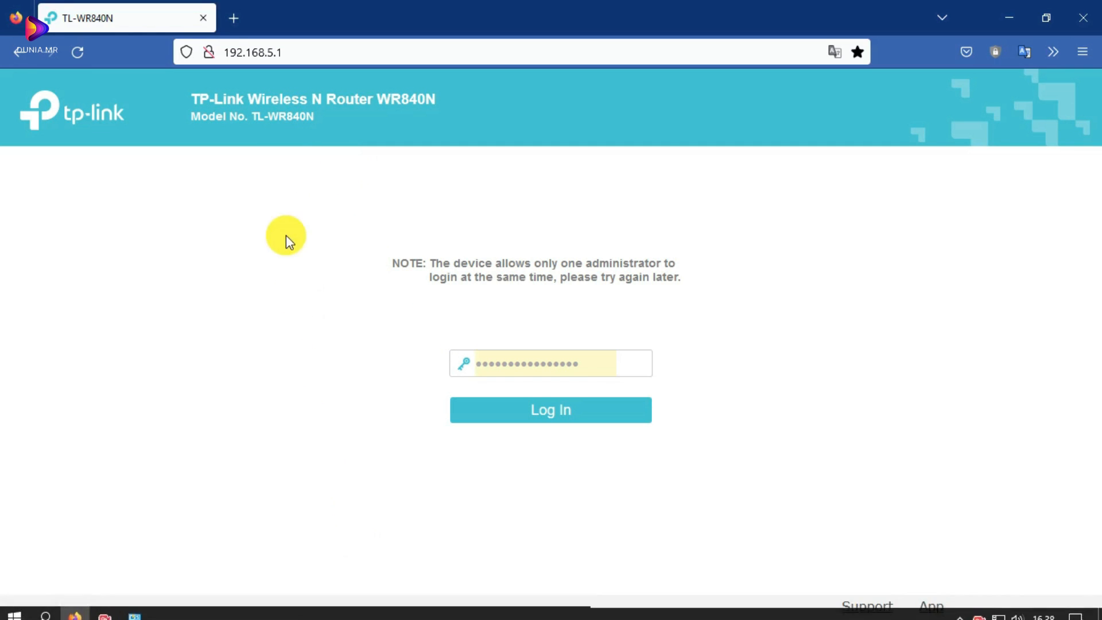
- Open the Ethernet adapter's properties from Network Connections
left_click(133, 609)
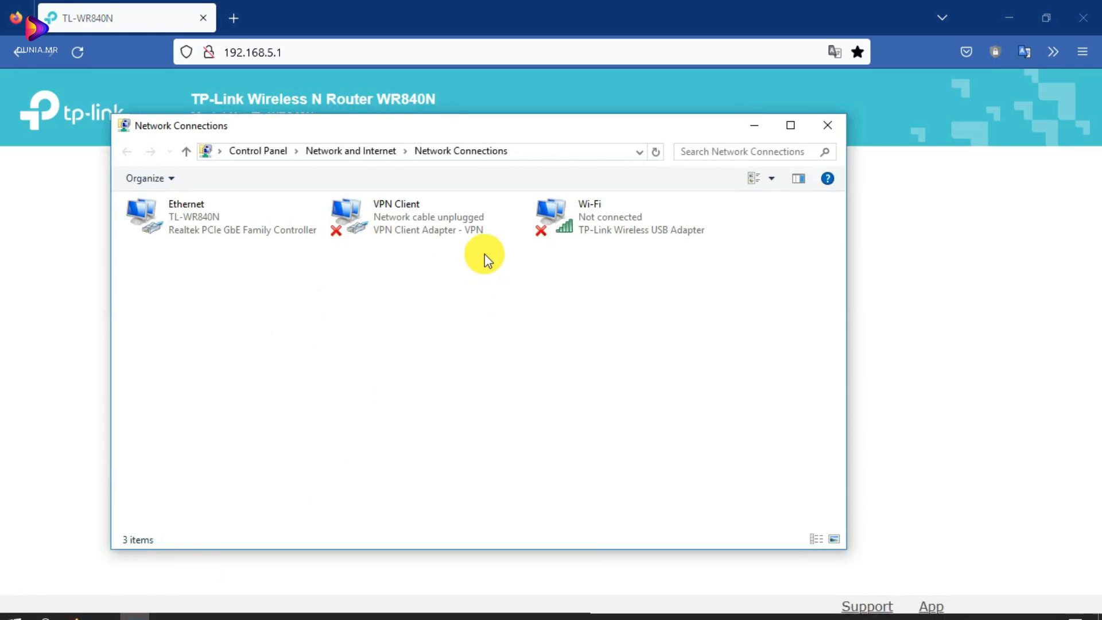
right_click(185, 211)
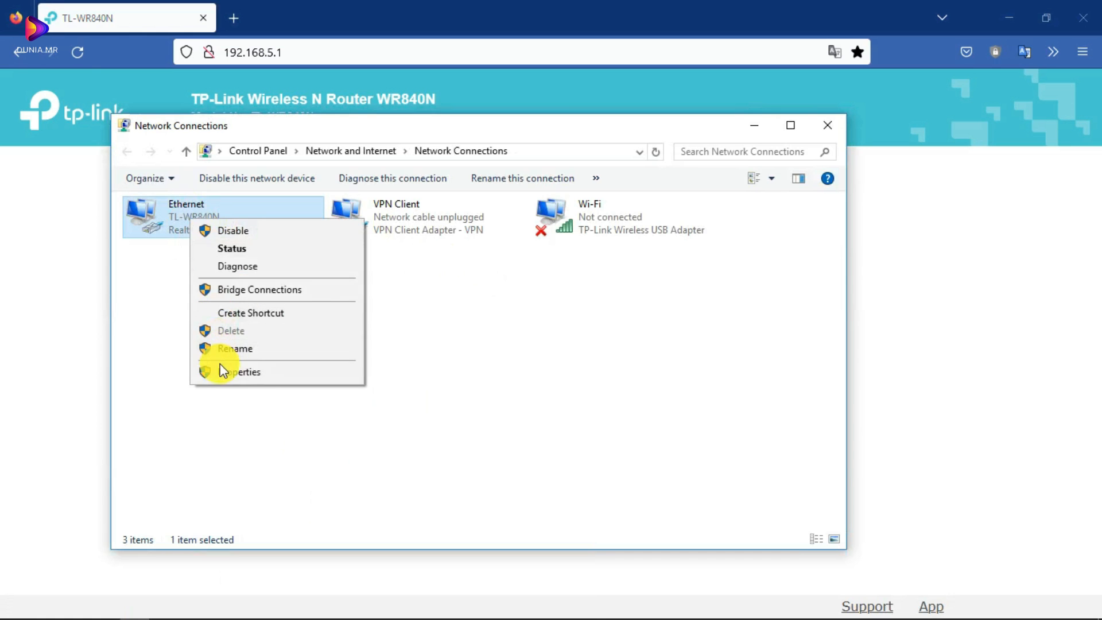
left_click(220, 371)
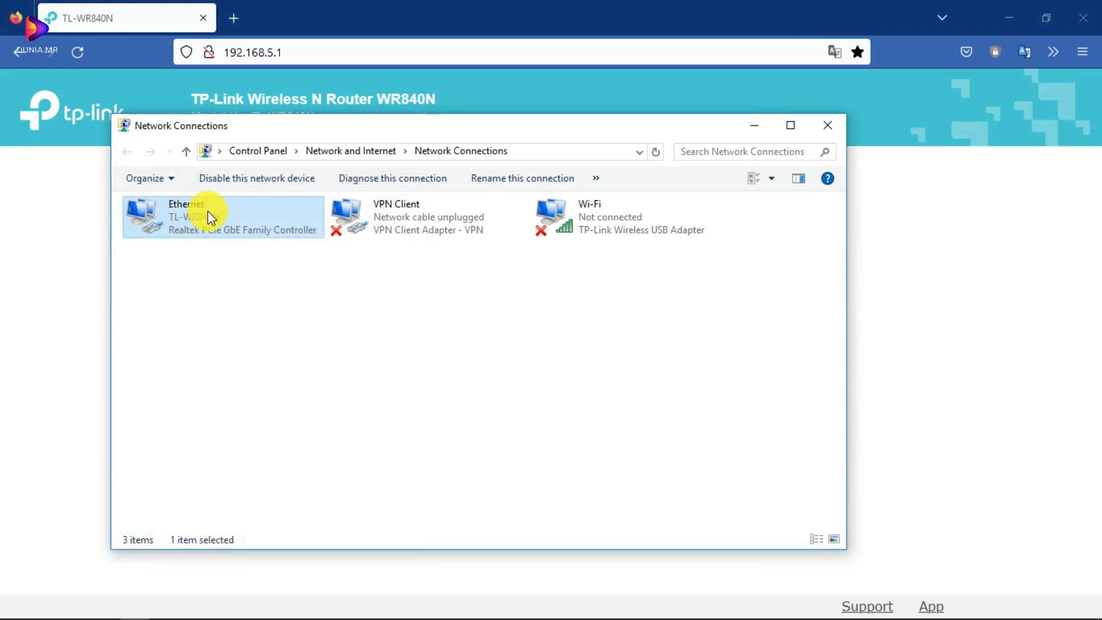
right_click(211, 218)
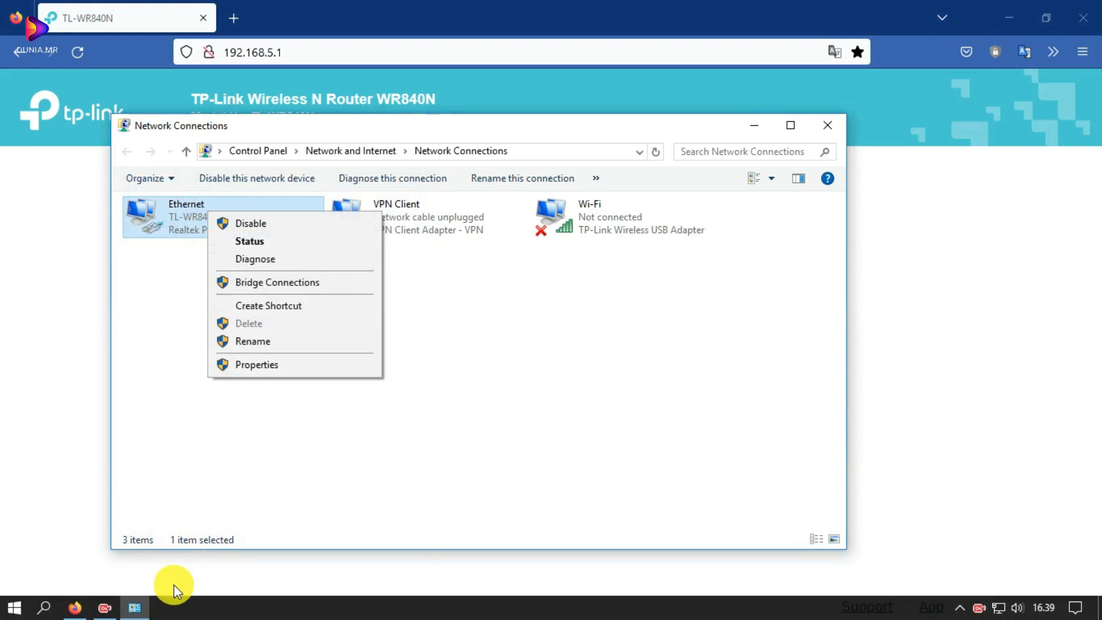
left_click(252, 380)
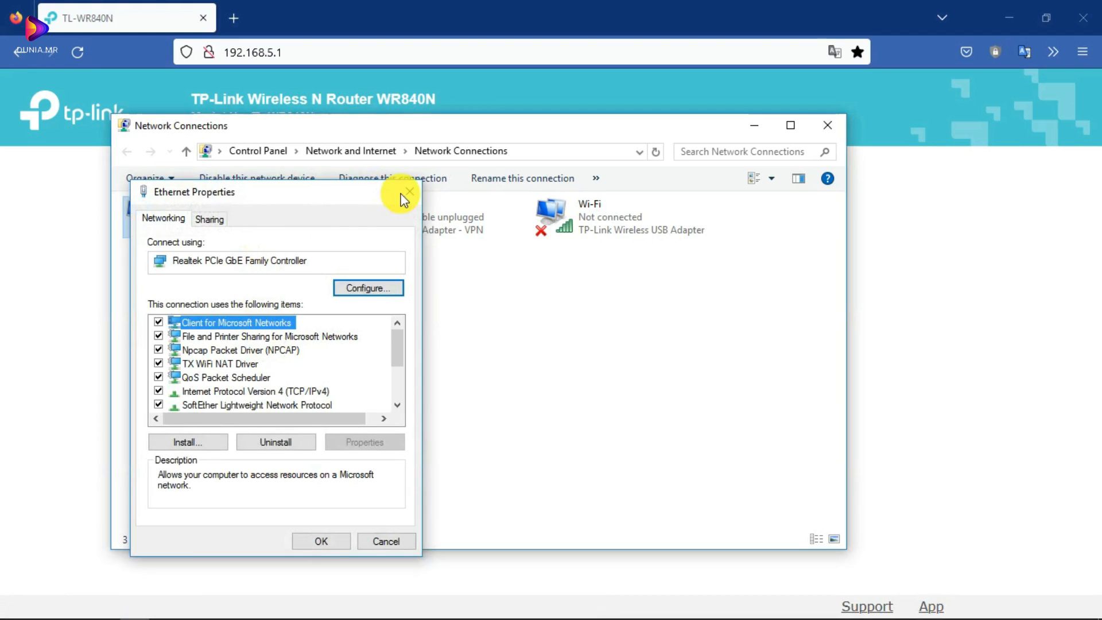
left_click(409, 192)
right_click(195, 228)
left_click(230, 374)
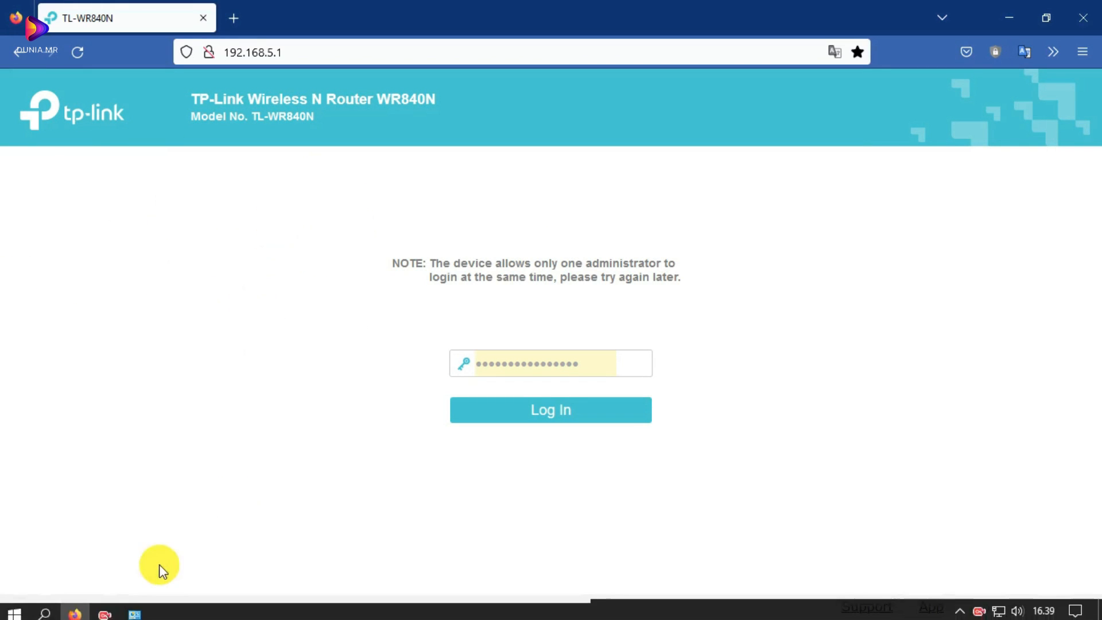
- Confirm Ethernet IPv4 obtains IP and DNS automatically, then return to the router login page
left_click(118, 606)
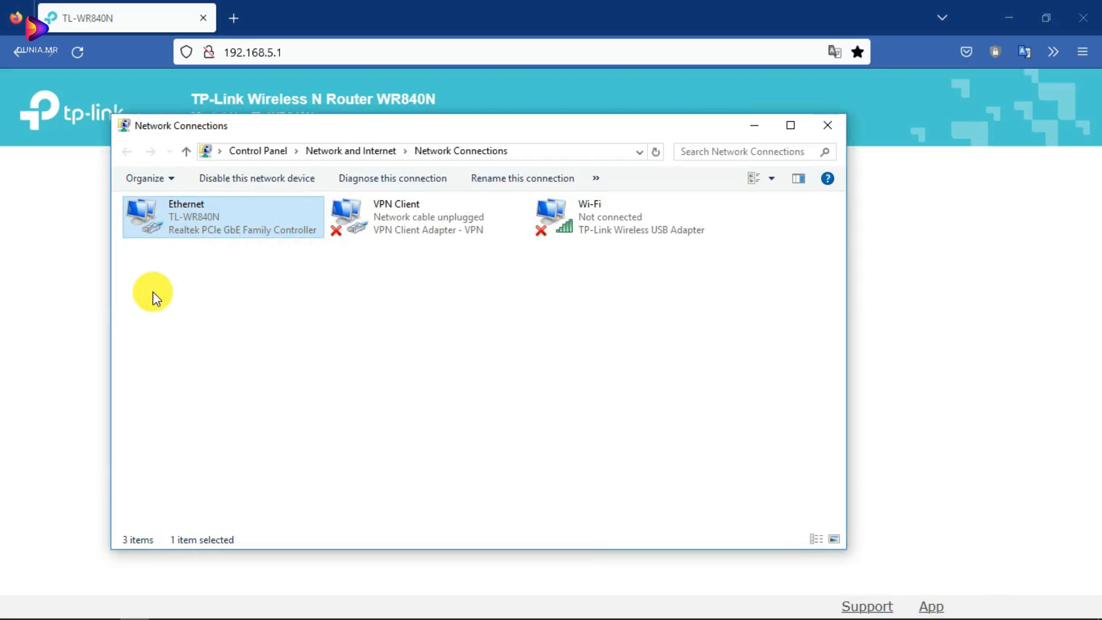
right_click(182, 232)
left_click(237, 378)
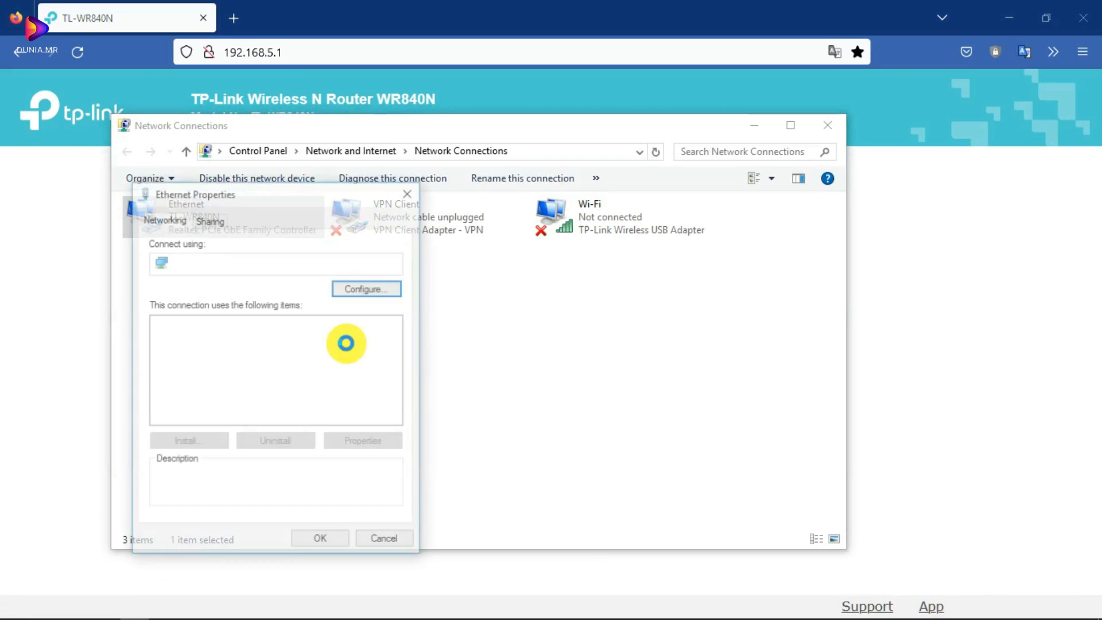
left_click(338, 393)
left_click(375, 438)
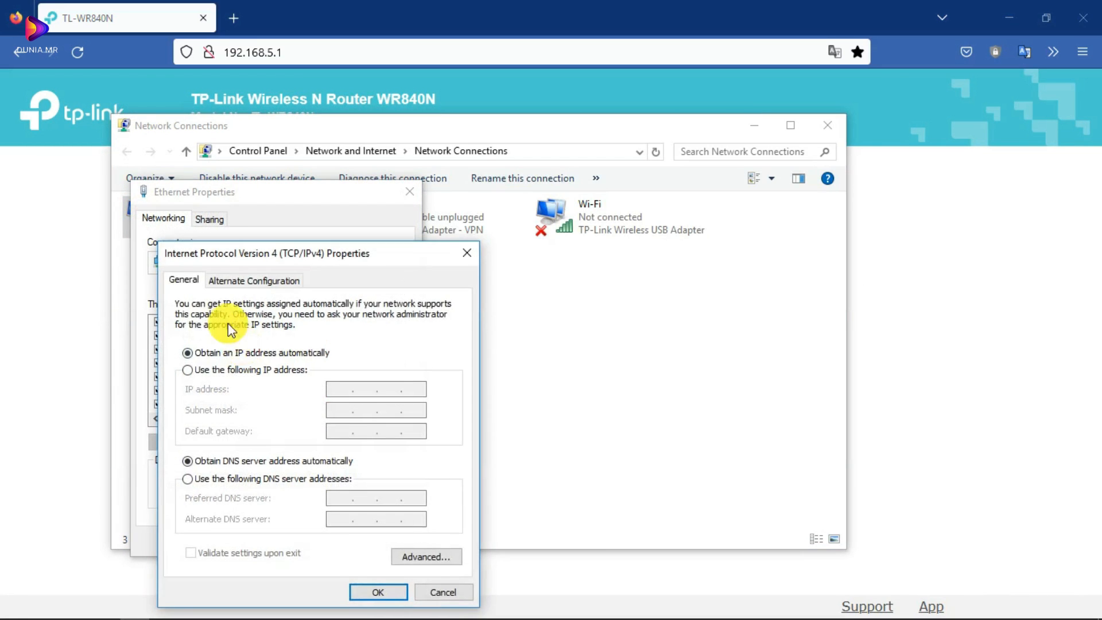
left_click(370, 590)
left_click(305, 542)
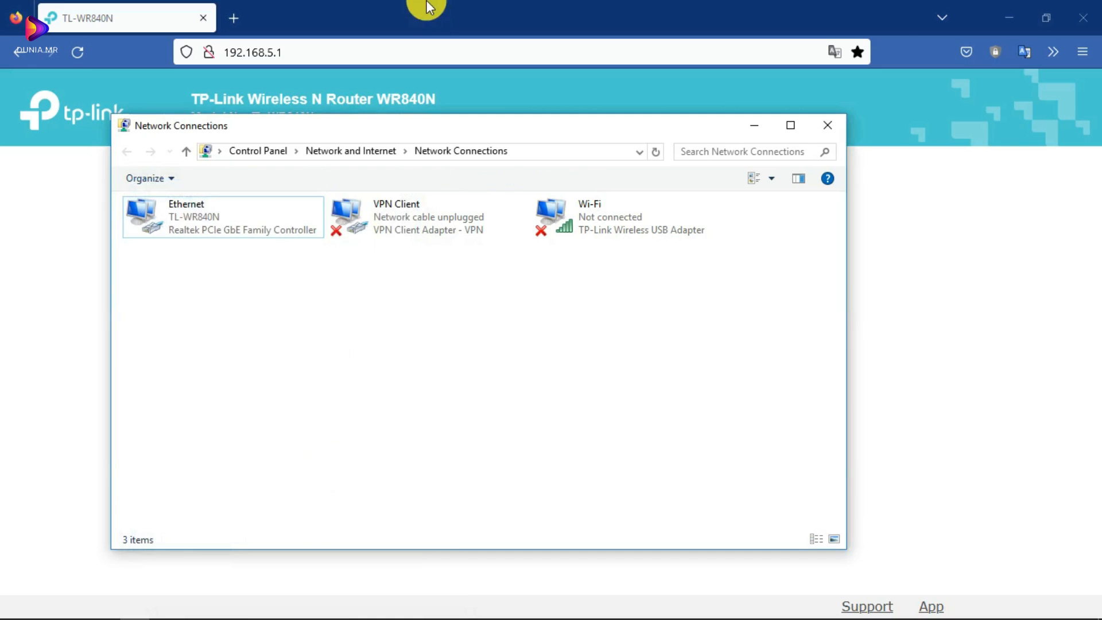
left_click(425, 8)
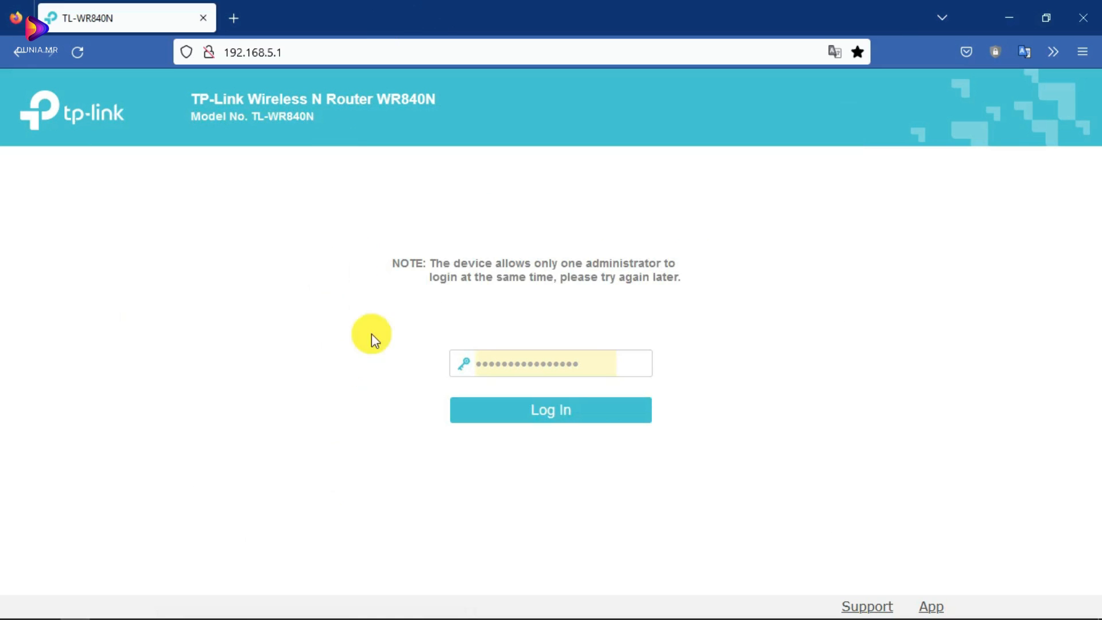
- Reload the router login page and log in to the TP-Link admin
left_click(71, 49)
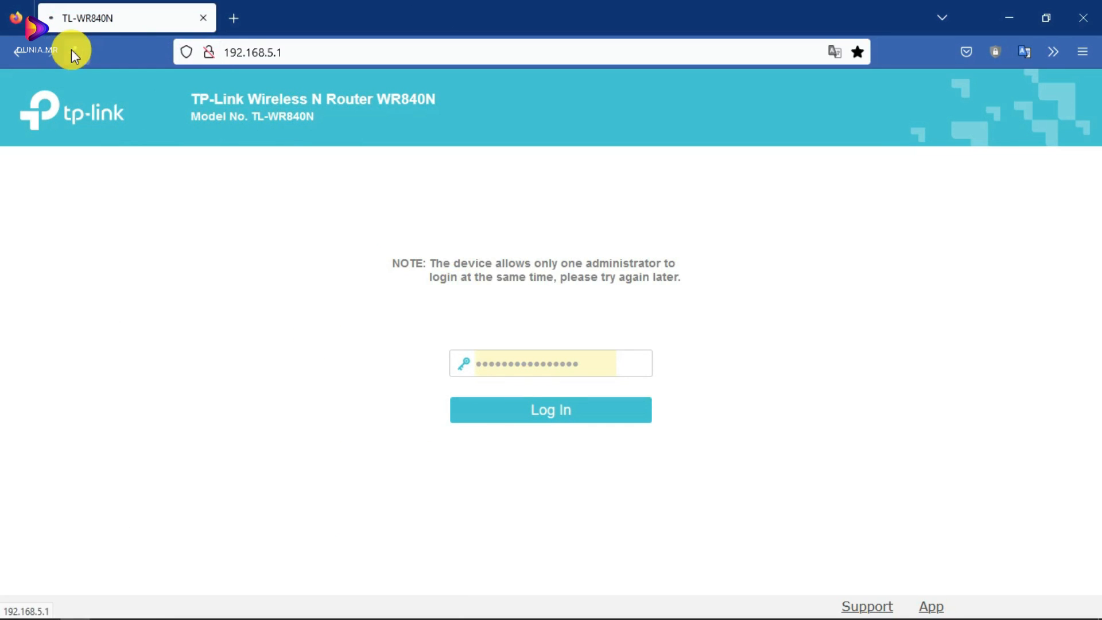
left_click(524, 406)
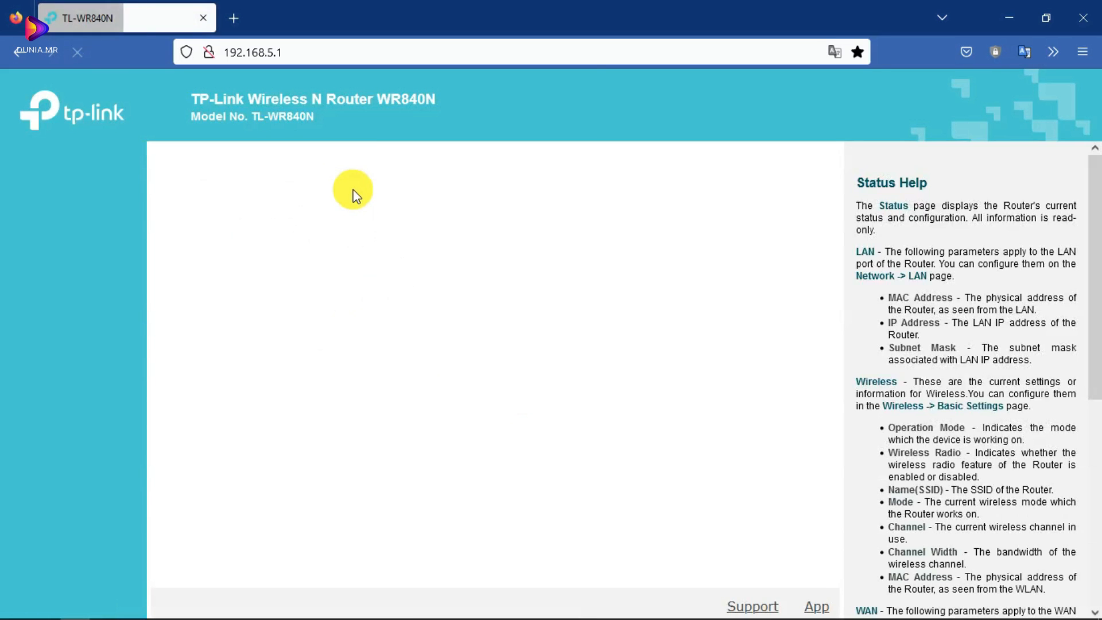
left_click(129, 607)
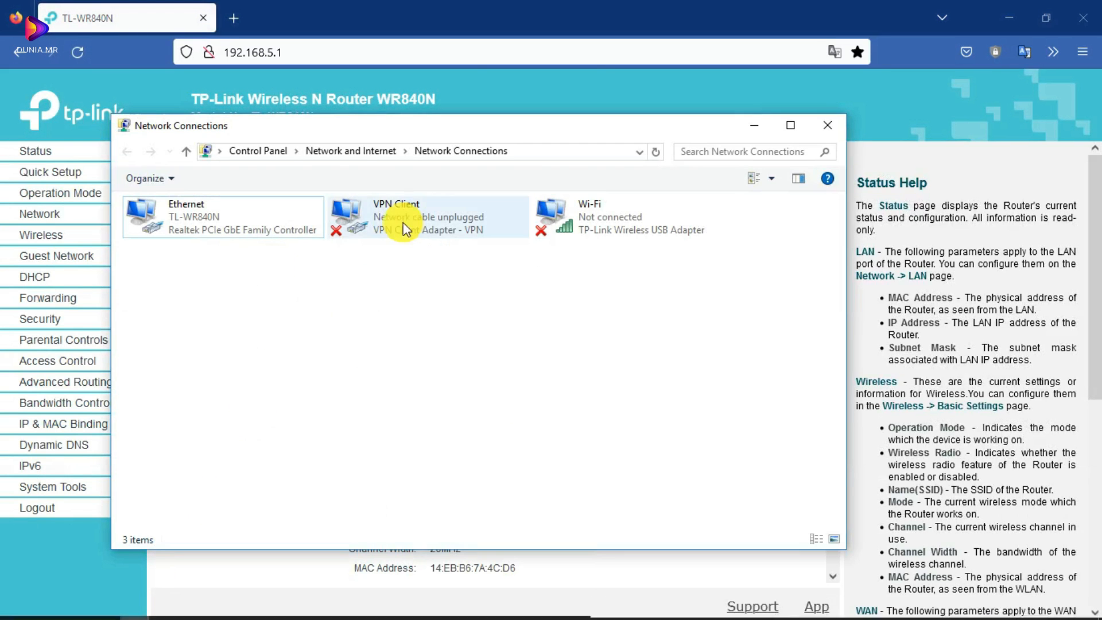
left_click_drag(360, 127, 375, 155)
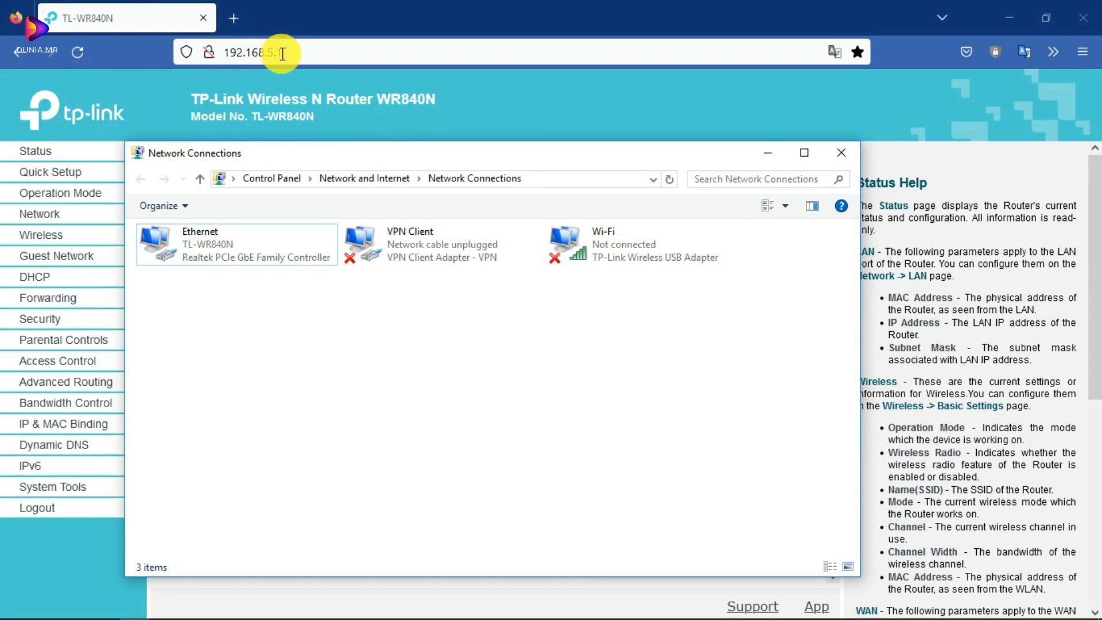
- Set Ethernet IPv4 to obtain IP and DNS automatically, then hide Network Connections
right_click(215, 238)
left_click(253, 384)
left_click(315, 420)
left_click(381, 462)
left_click(220, 374)
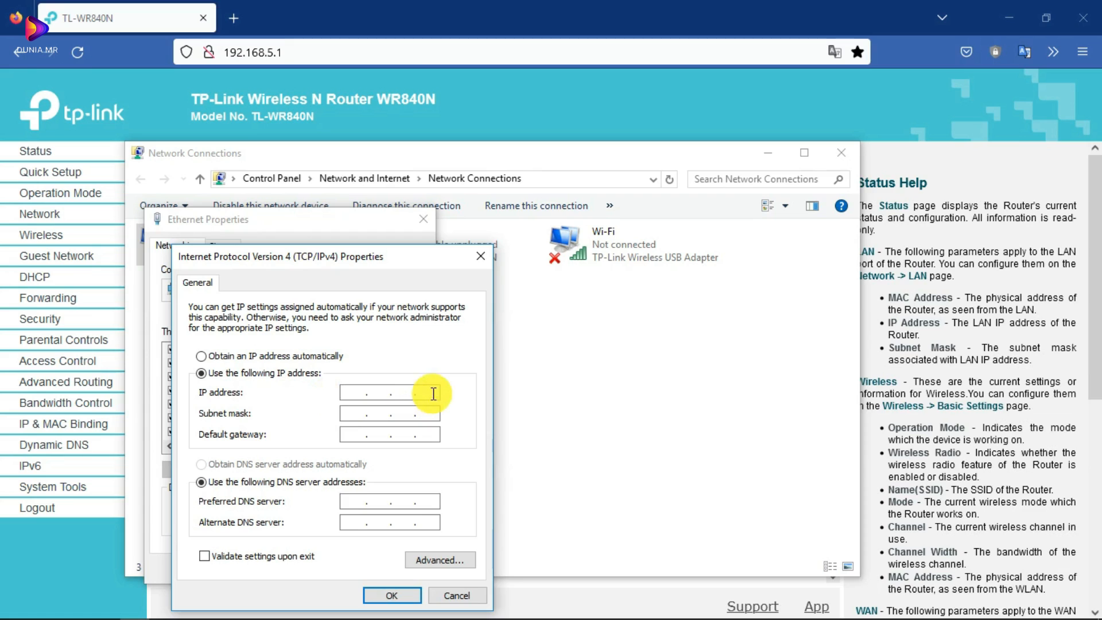
left_click(217, 362)
left_click(206, 463)
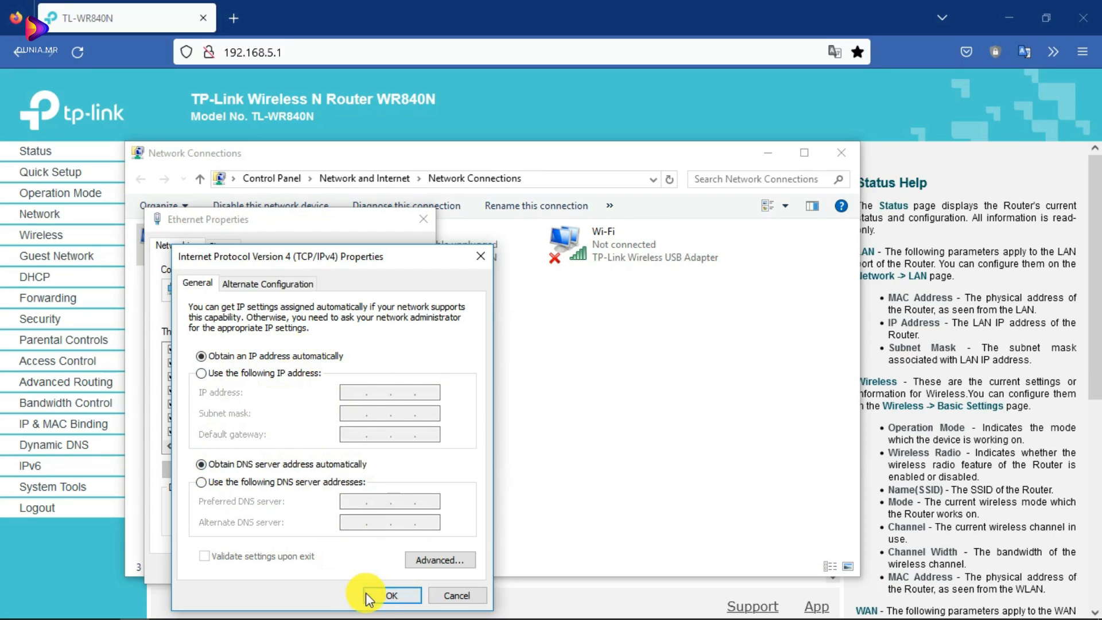
left_click(457, 596)
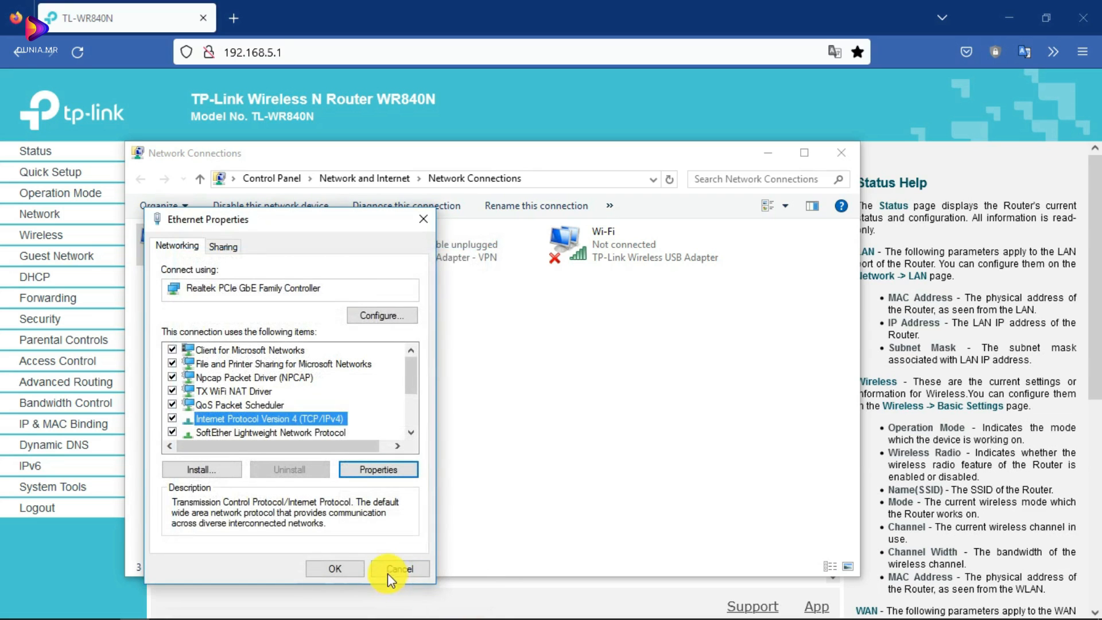
left_click(390, 570)
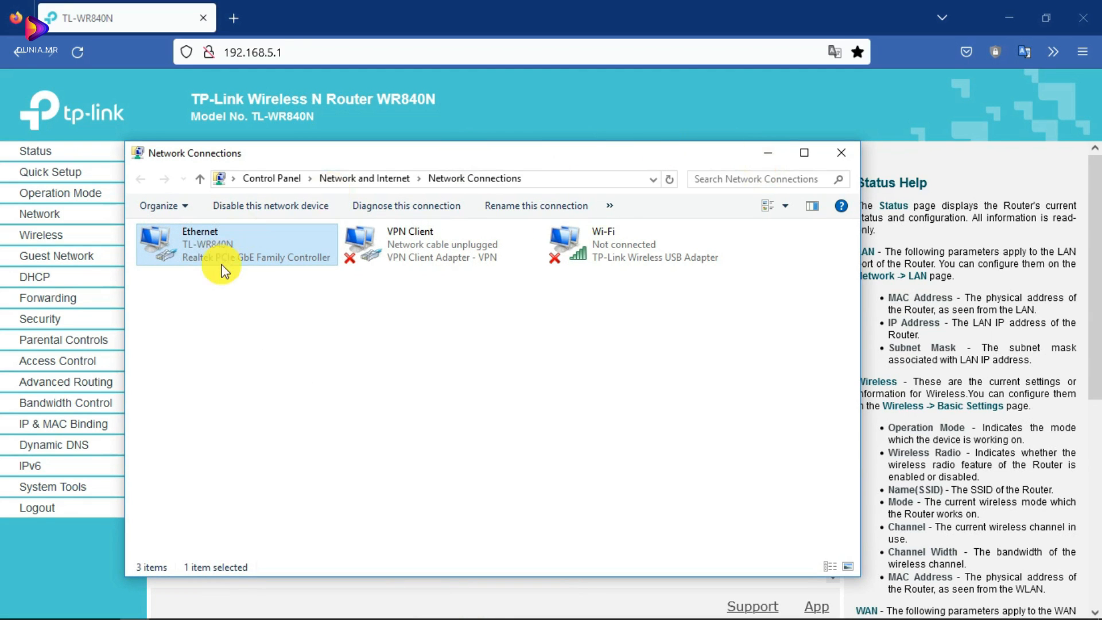
left_click(768, 152)
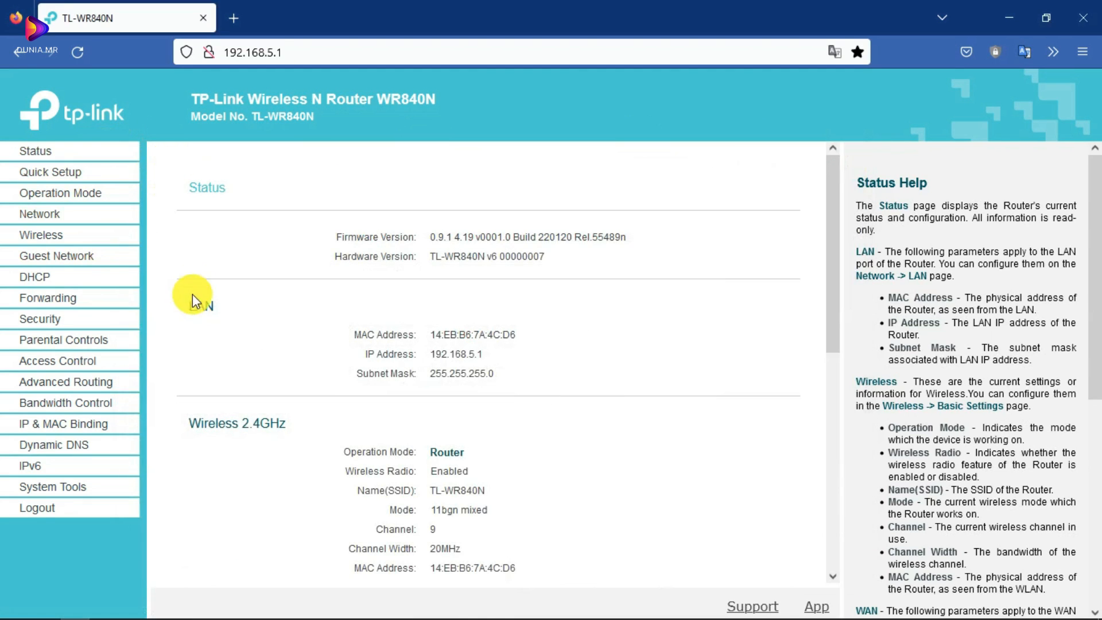
- Review the Status page's WAN dynamic IP 40.40.40.14 and Ethernet port status
scroll(178, 236, "down", 3)
left_click(67, 487)
scroll(74, 319, "down", 3)
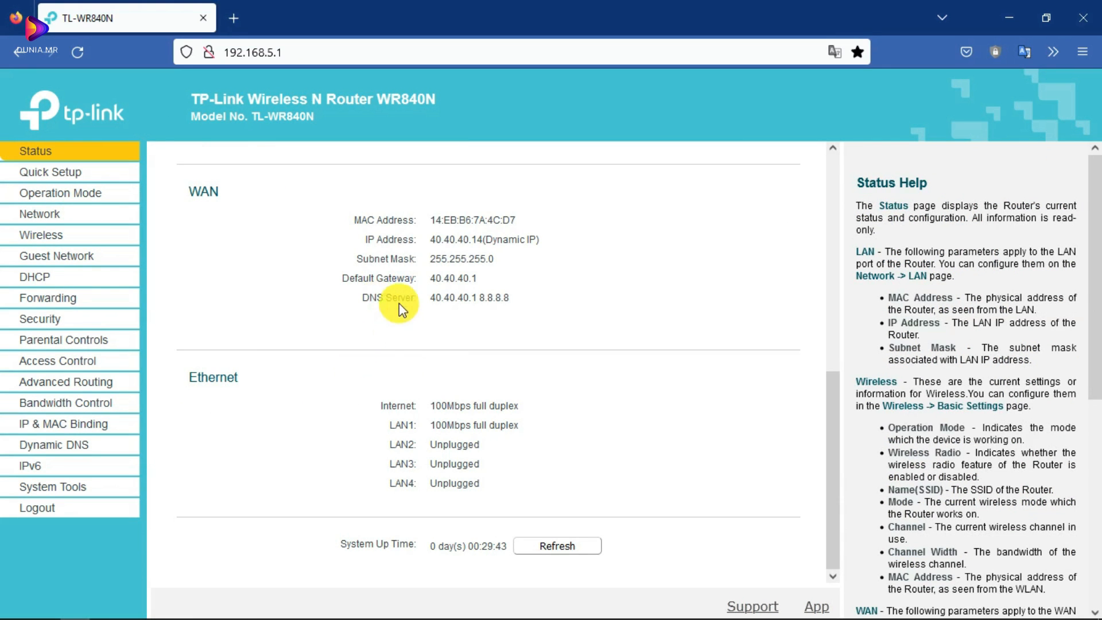
scroll(184, 202, "up", 8)
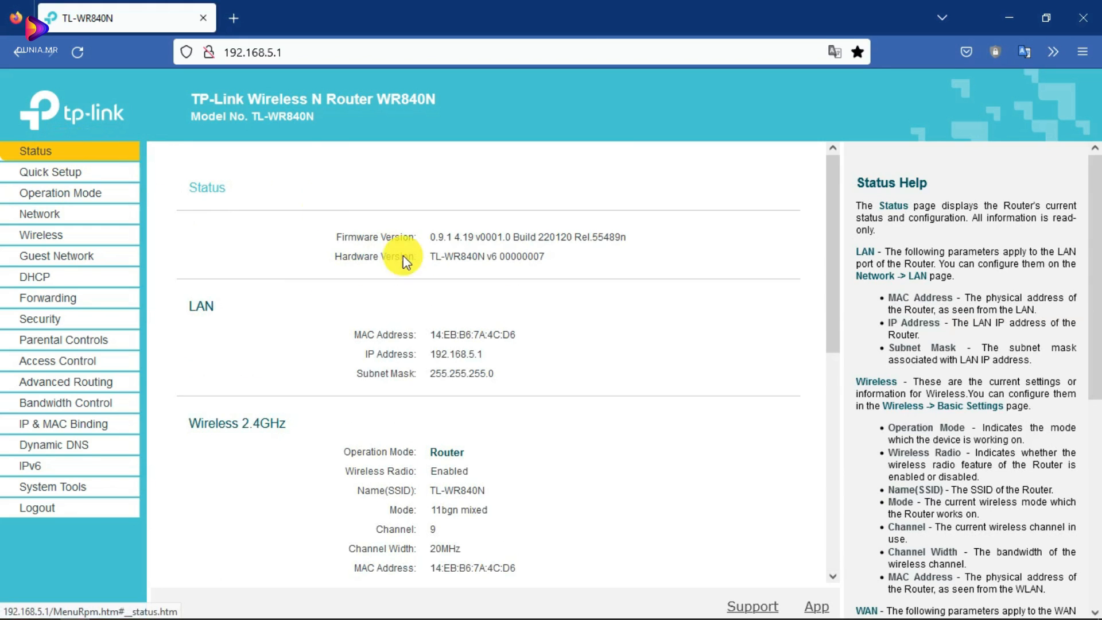
scroll(364, 333, "down", 8)
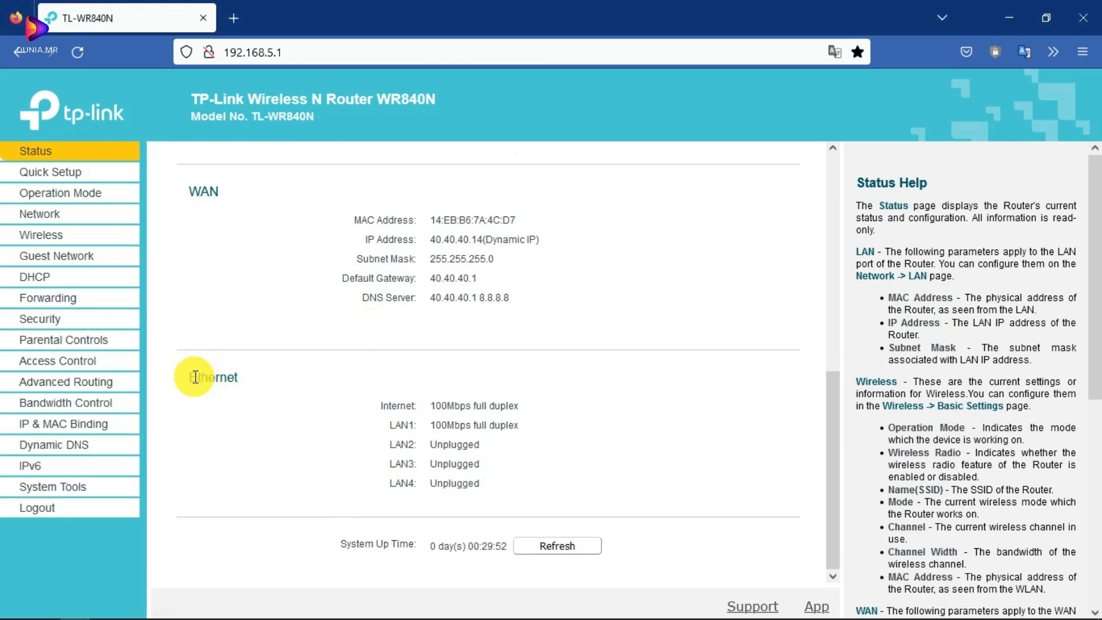
left_click_drag(187, 384, 263, 383)
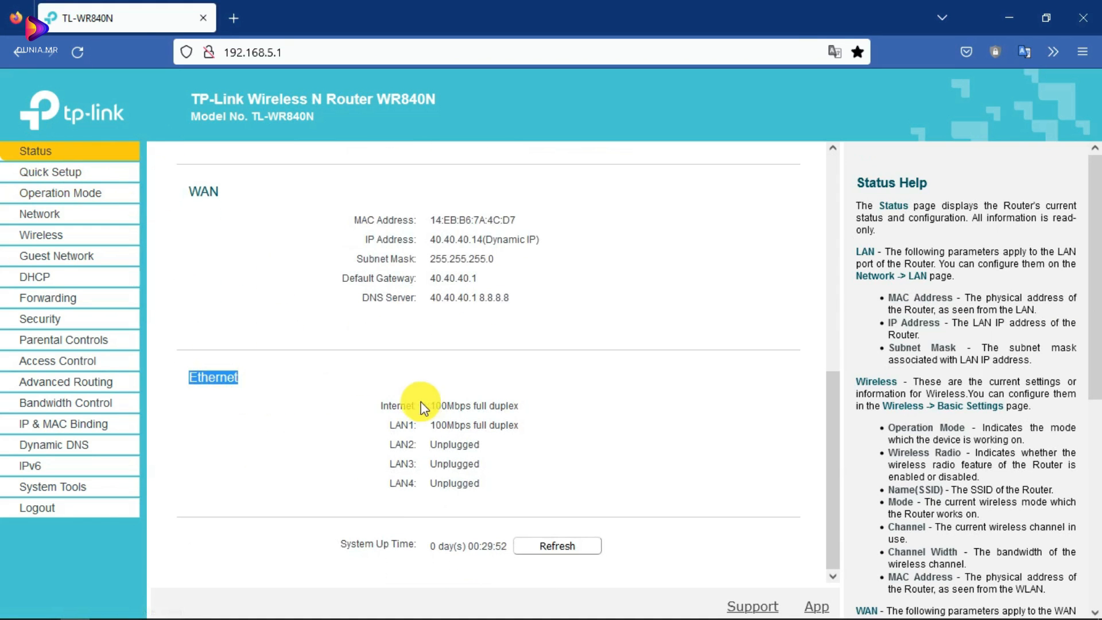
left_click_drag(372, 406, 445, 412)
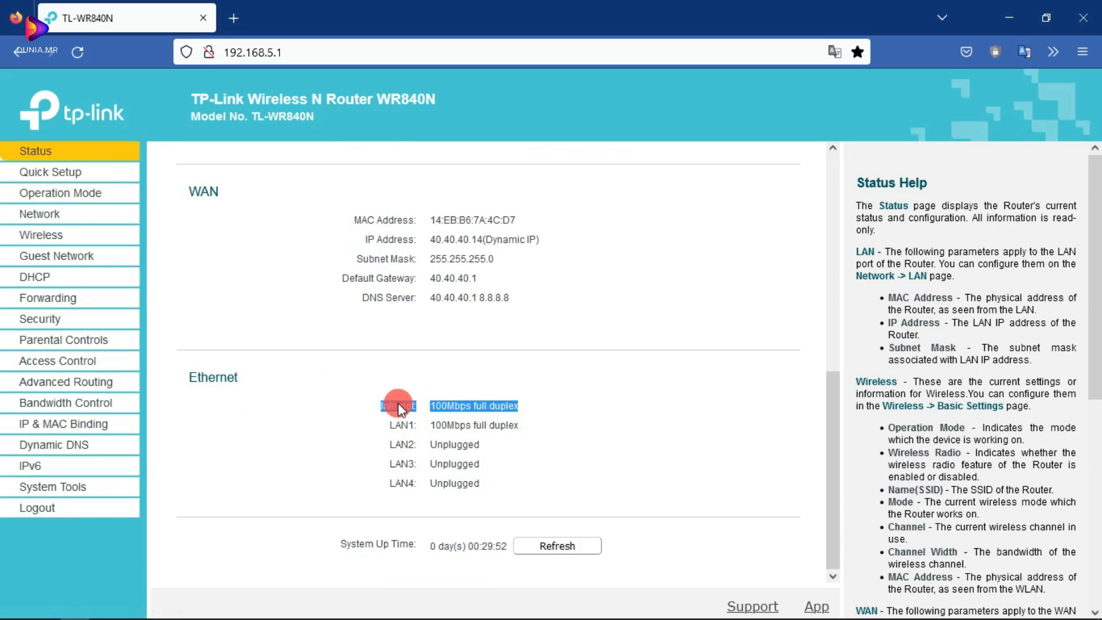
left_click_drag(533, 408, 529, 435)
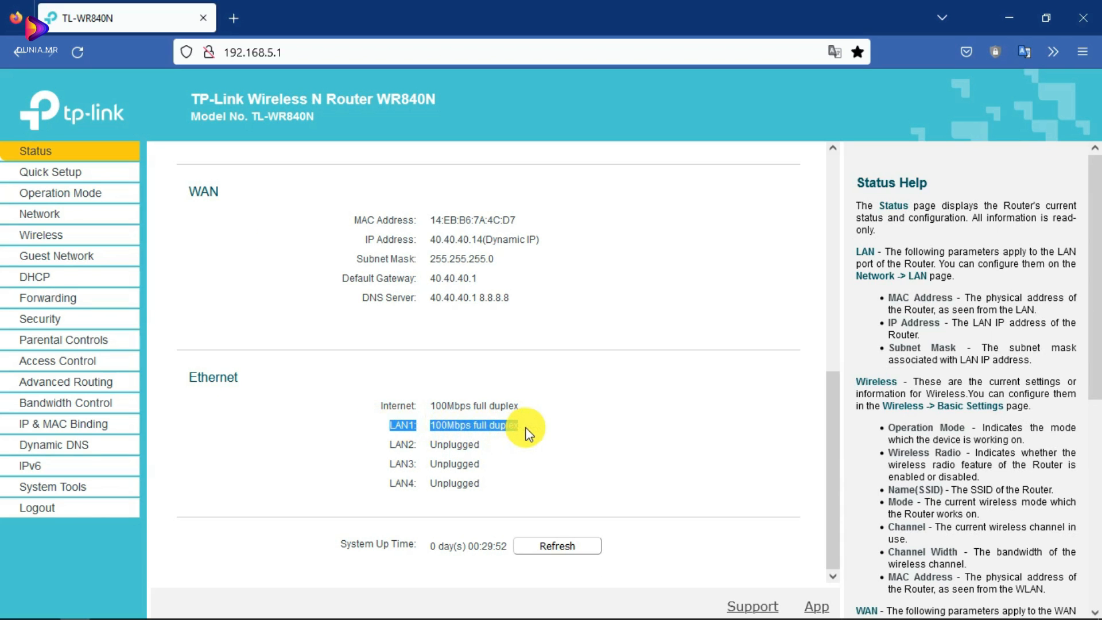
- Dismiss Network Connections and go through Quick Setup to the Operation Mode page
left_click(234, 618)
left_click(773, 153)
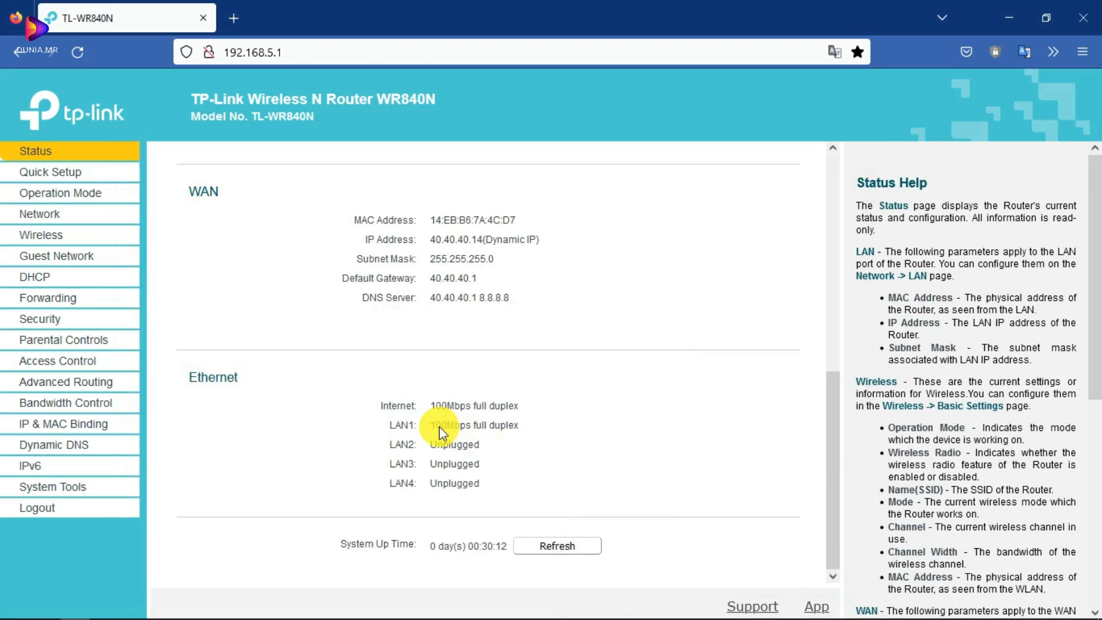
scroll(439, 426, "up", 10)
left_click(46, 171)
left_click(55, 195)
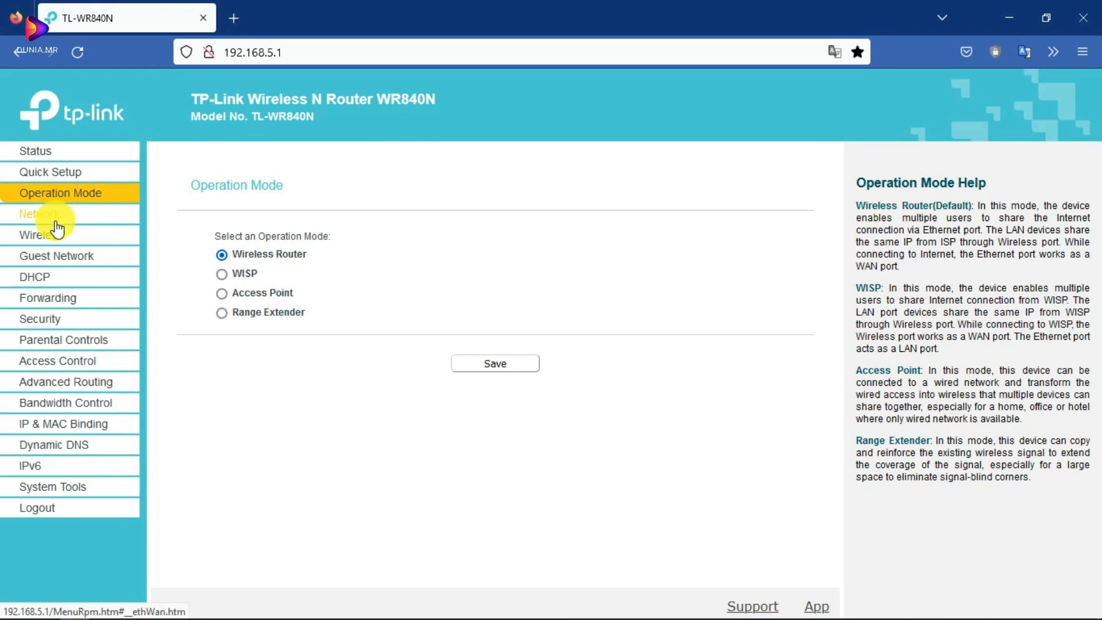
- Check WAN (Dynamic IP 40.40.40.14) and LAN IP 192.168.5.1, then expand WAN connection types
left_click(55, 215)
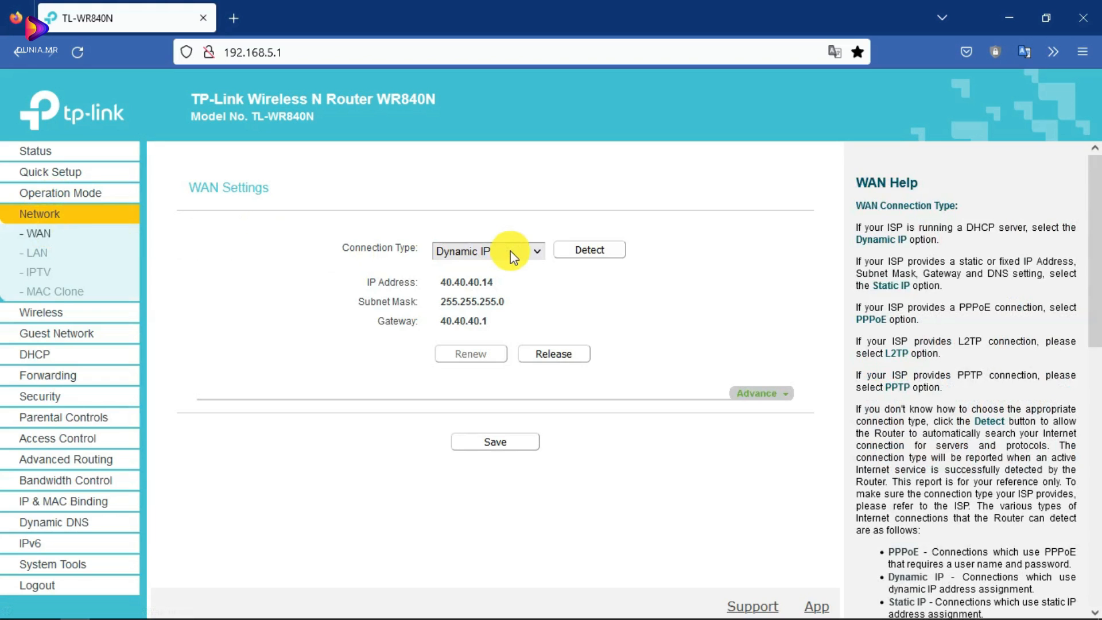
left_click(36, 253)
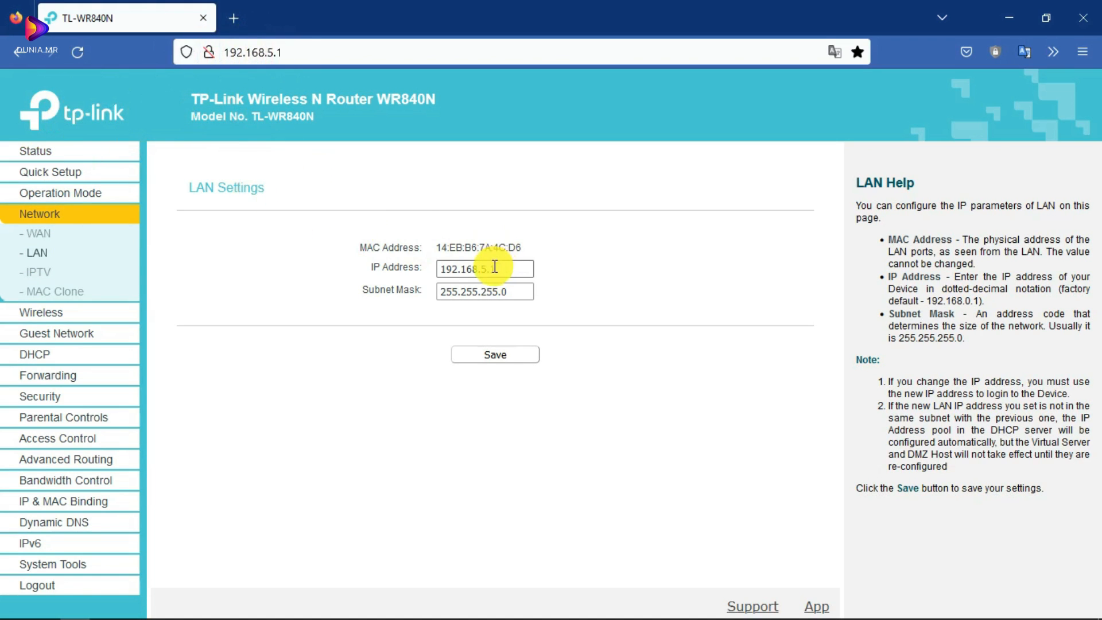
left_click_drag(480, 270, 502, 267)
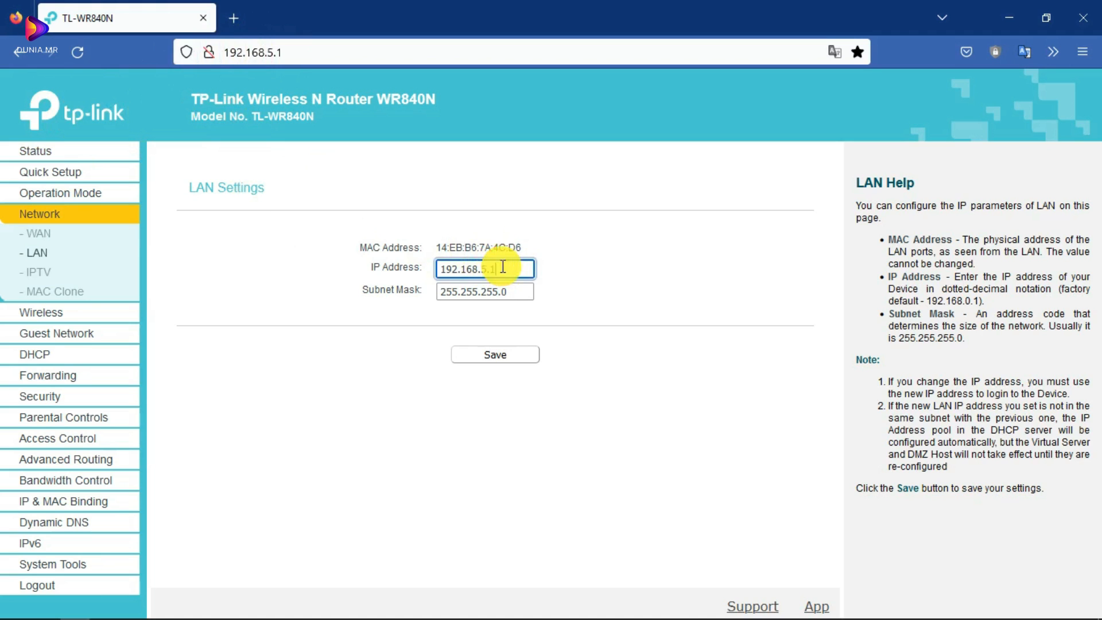
left_click(38, 233)
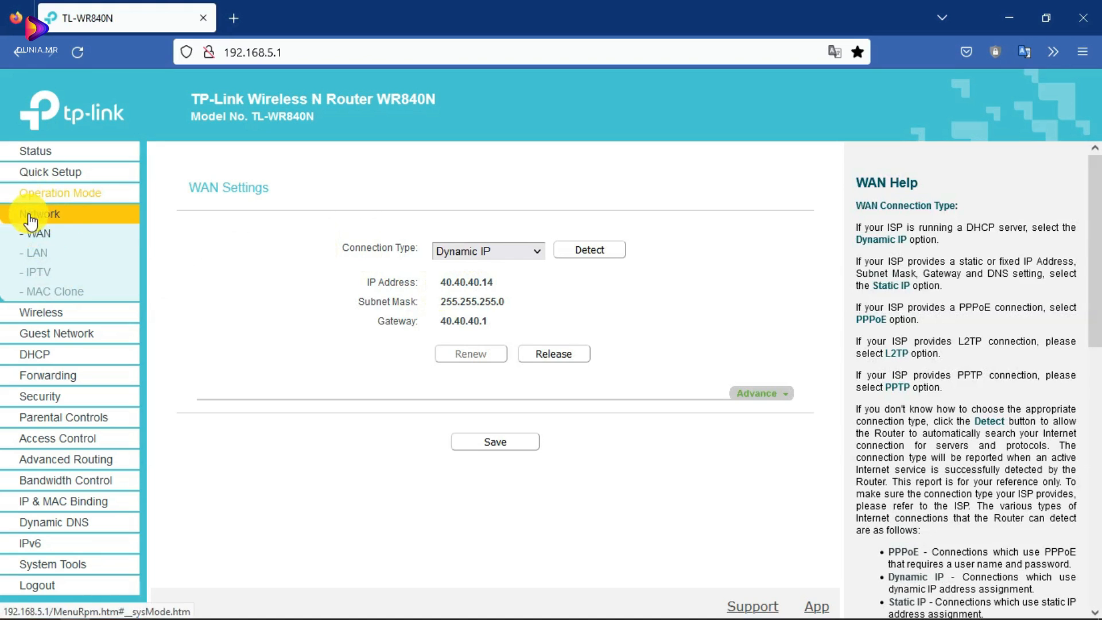
left_click(491, 251)
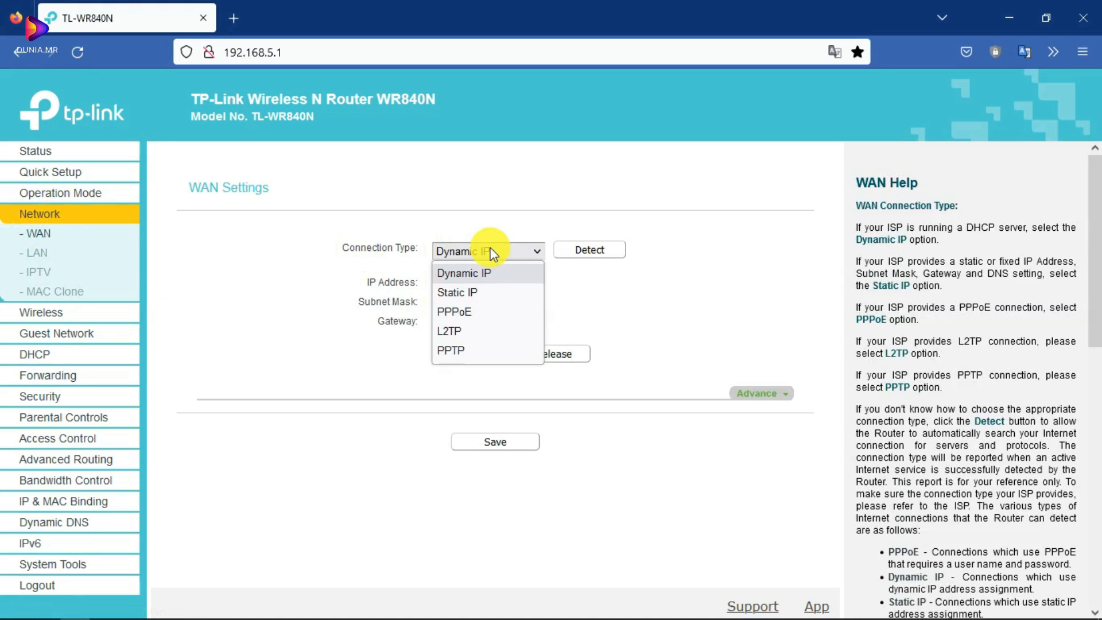
- Choose PPPoE as the WAN connection type and enter the PPP account username
left_click(468, 311)
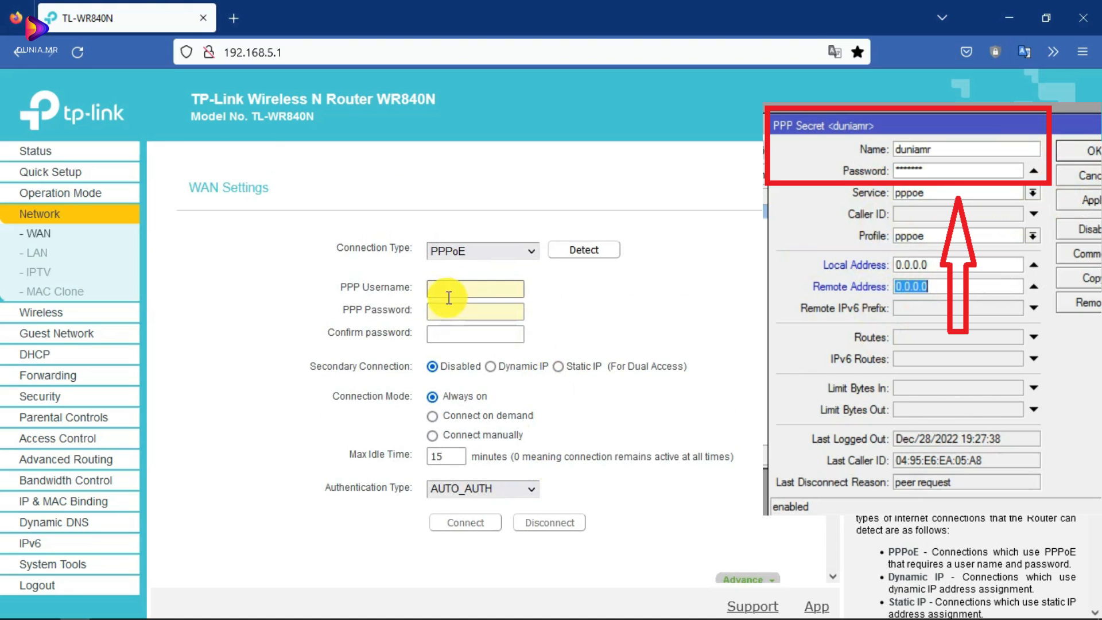
left_click(449, 293)
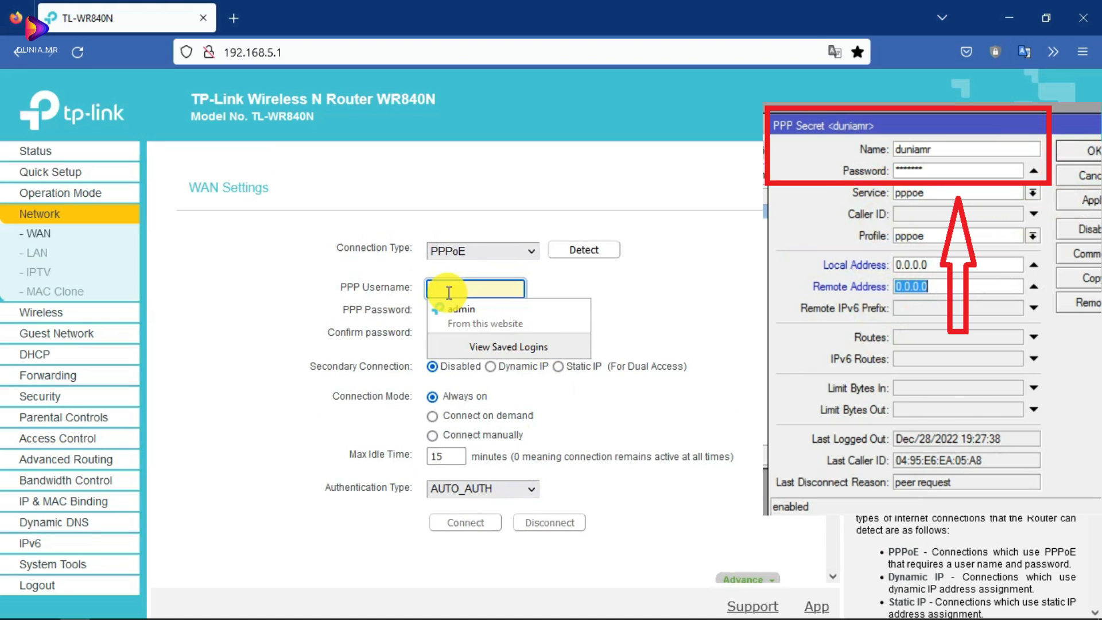
left_click(440, 293)
left_click(436, 293)
type("duniamr")
key("Tab")
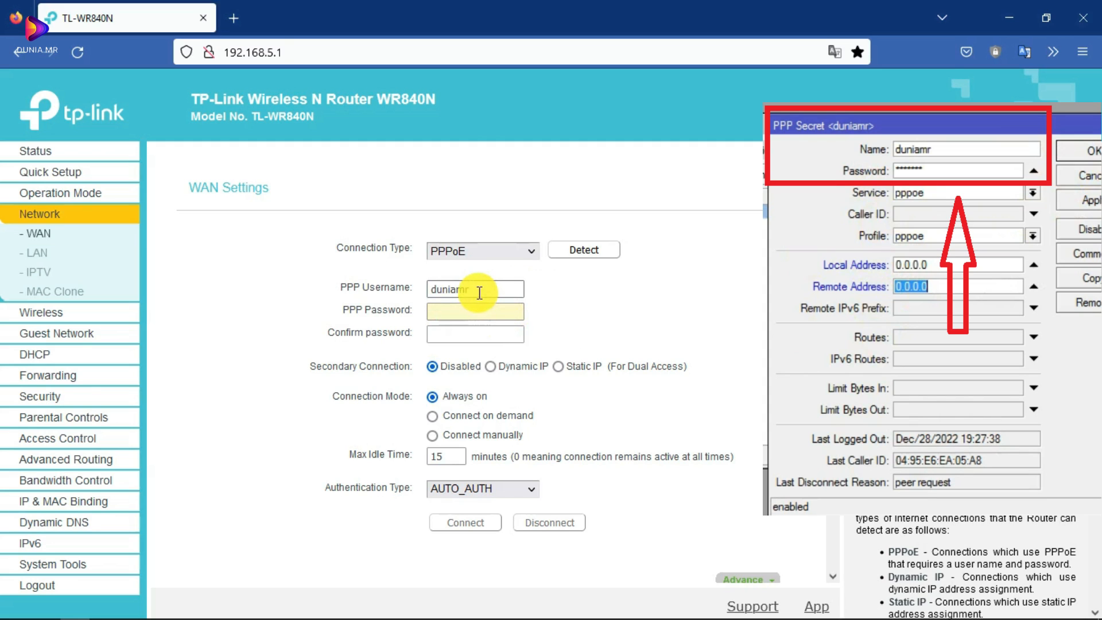
- Enter and confirm the PPPoE password, then save the WAN settings
left_click(487, 313)
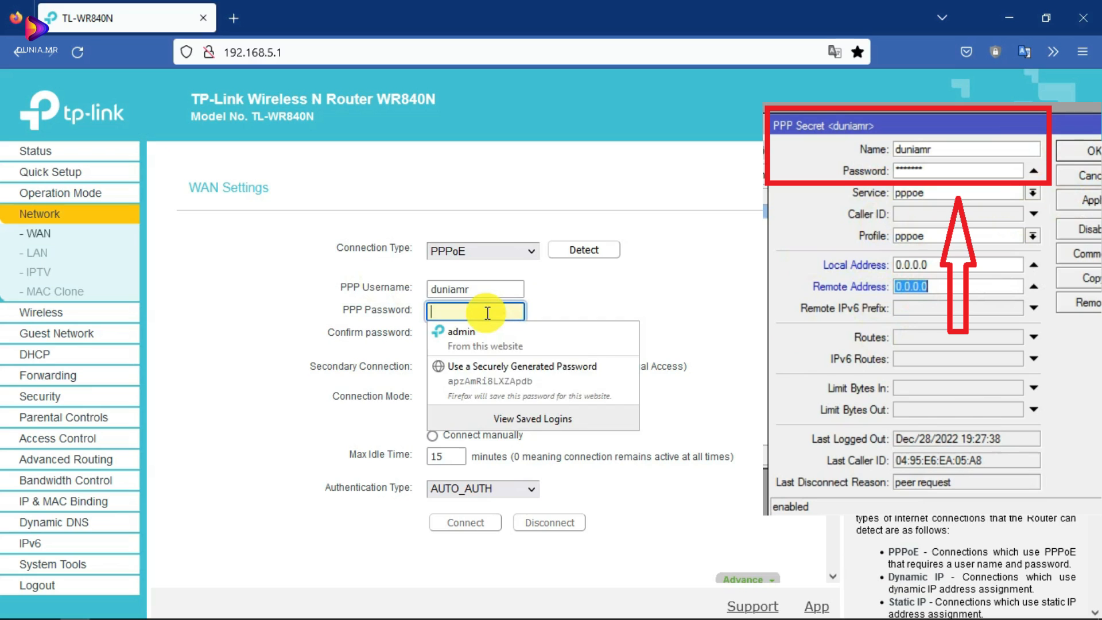
left_click(484, 334)
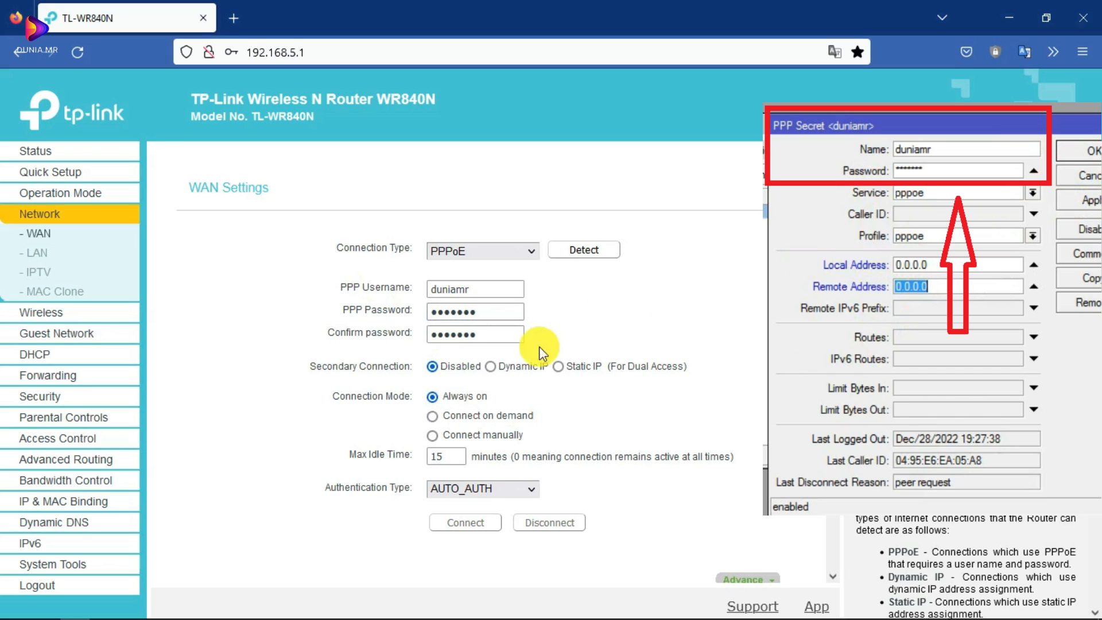
scroll(512, 370, "down", 1)
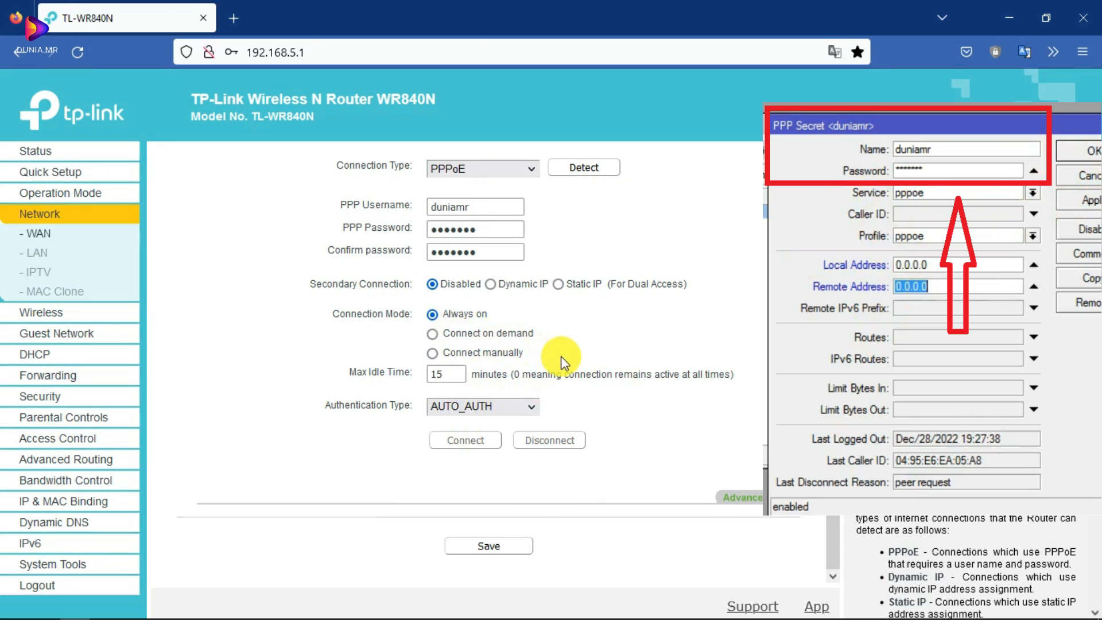
left_click(745, 497)
scroll(559, 390, "down", 1)
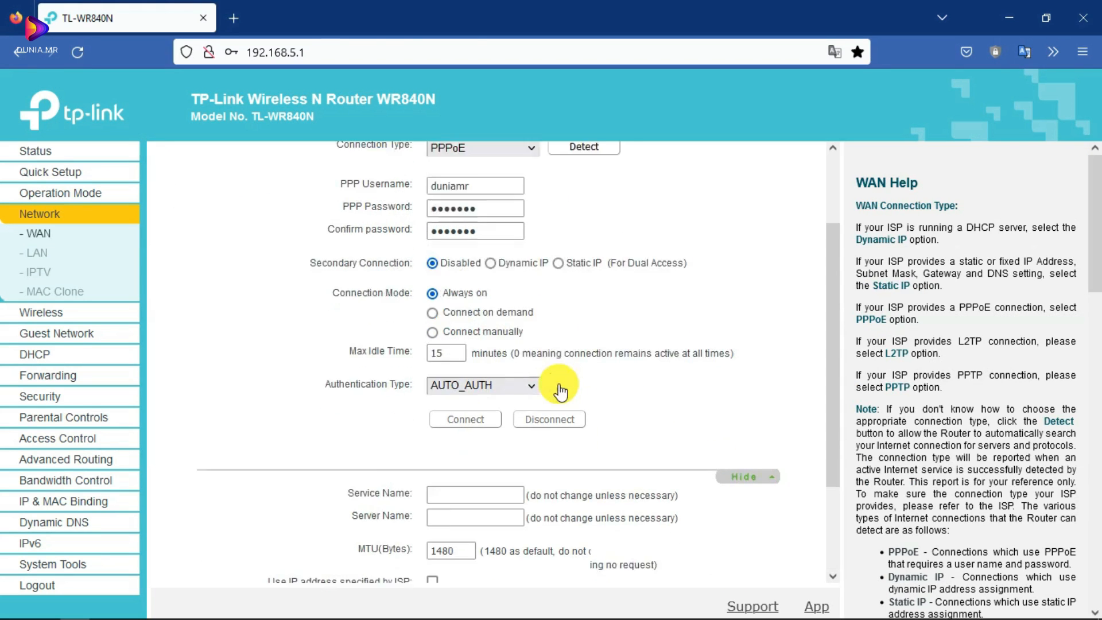
scroll(560, 384, "down", 2)
left_click(752, 349)
scroll(381, 298, "down", 1)
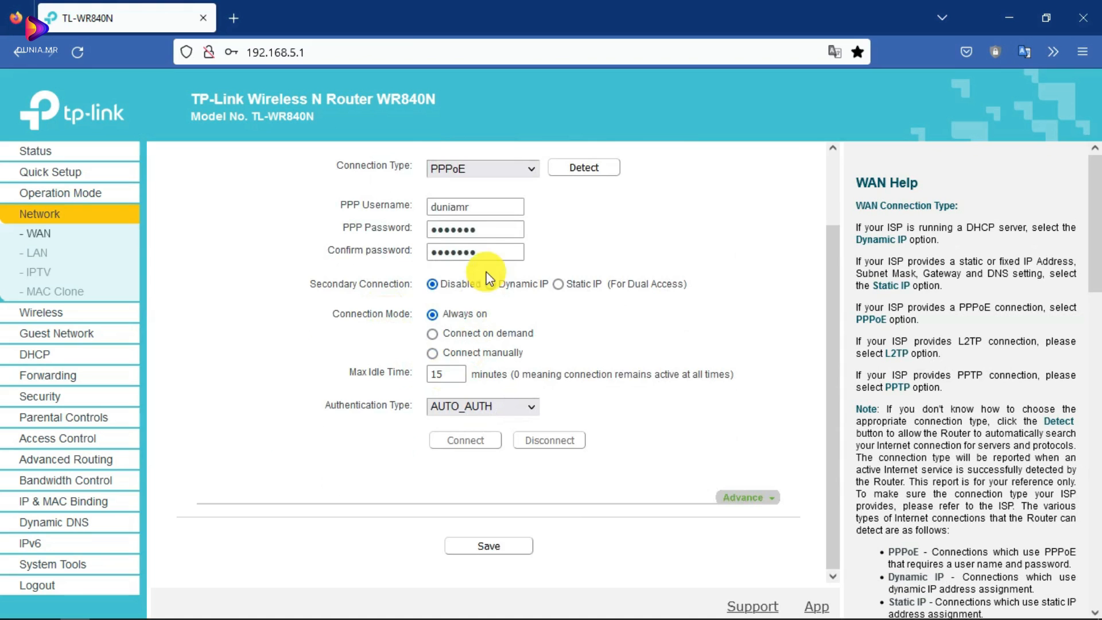
left_click(489, 546)
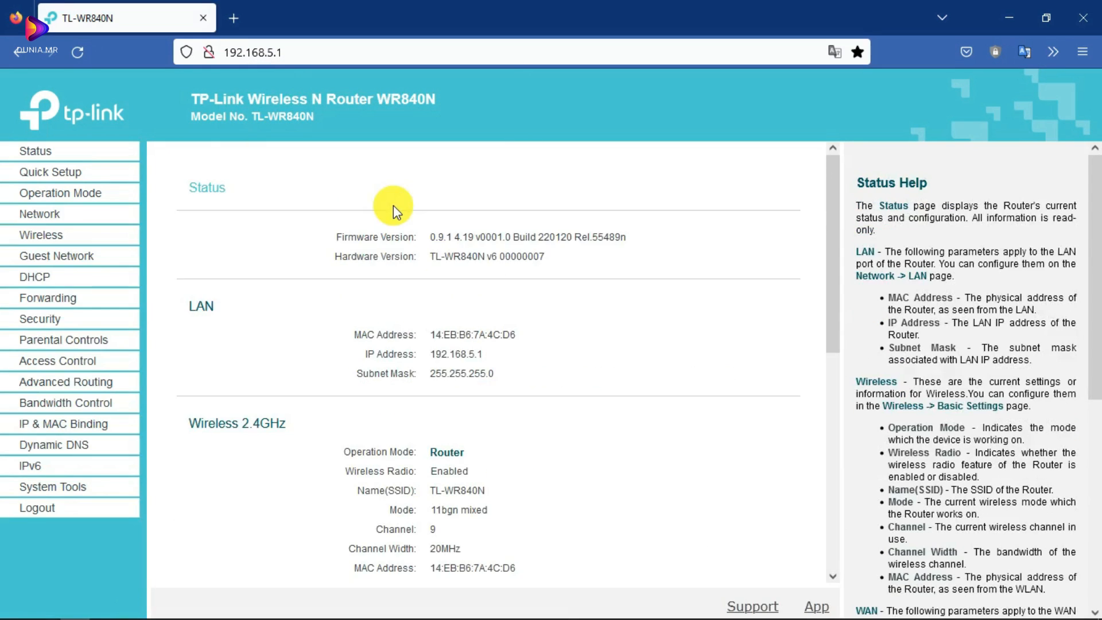
scroll(373, 276, "down", 6)
scroll(367, 356, "down", 2)
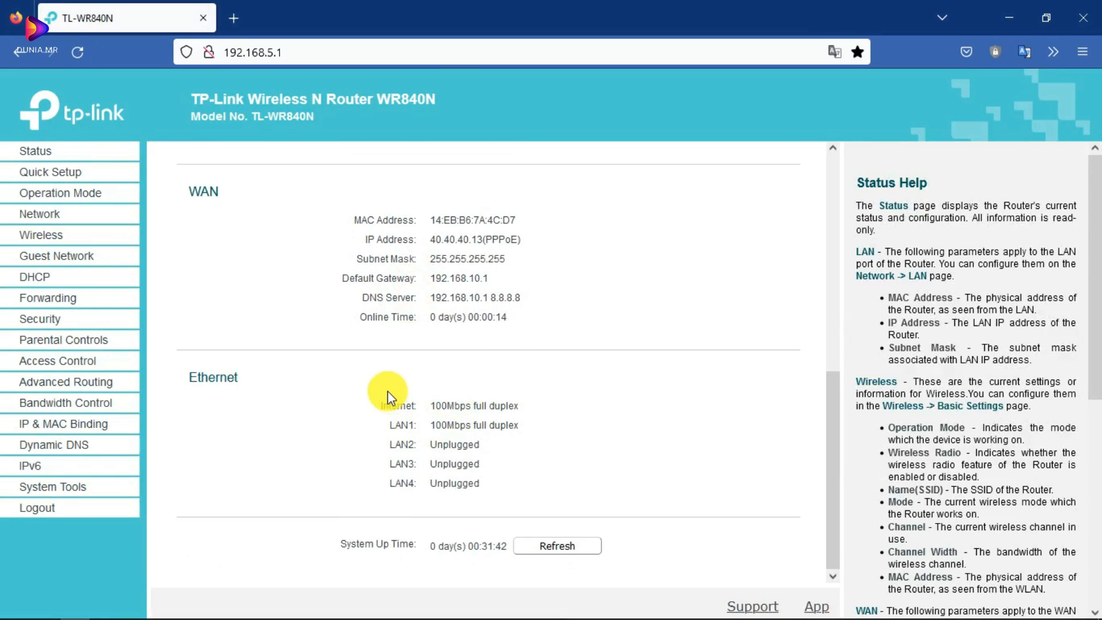
scroll(387, 394, "up", 4)
scroll(322, 344, "down", 3)
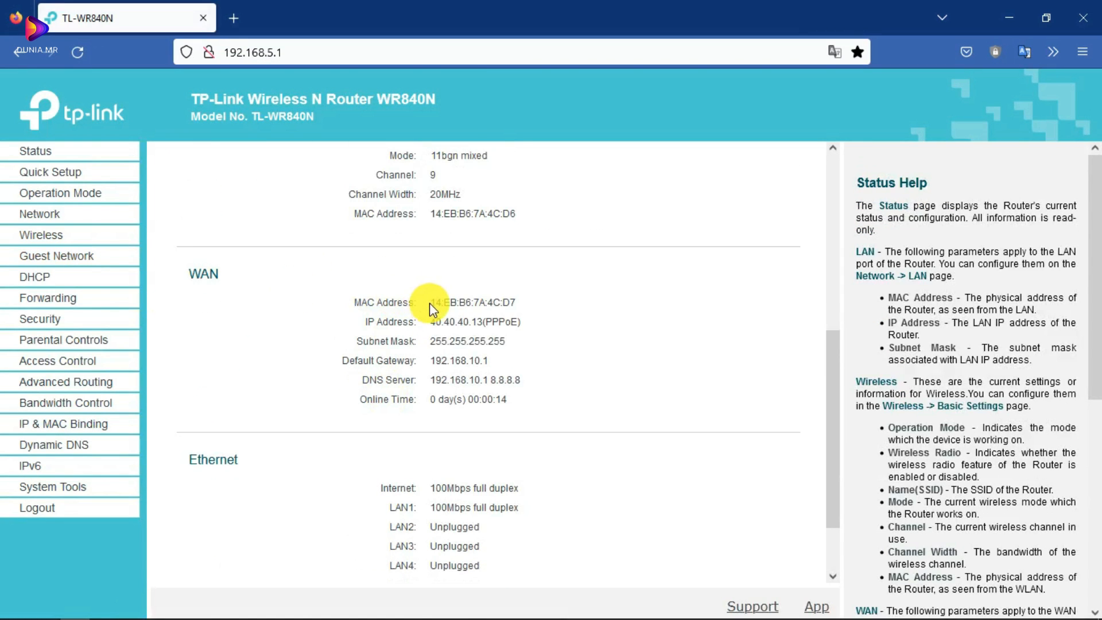
left_click_drag(525, 322, 352, 315)
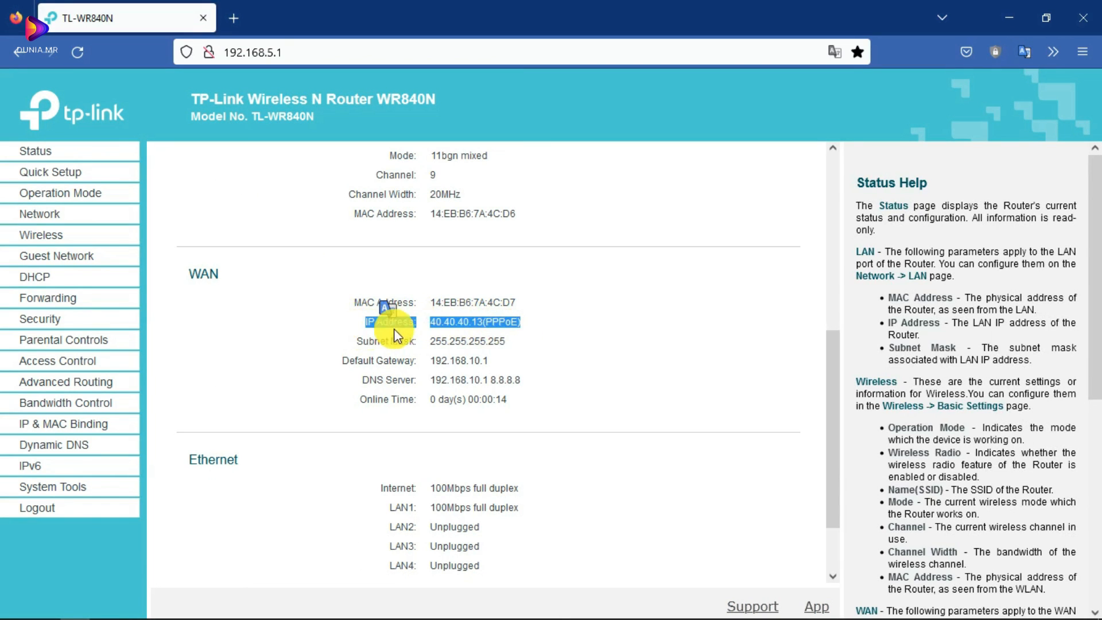
left_click(474, 324)
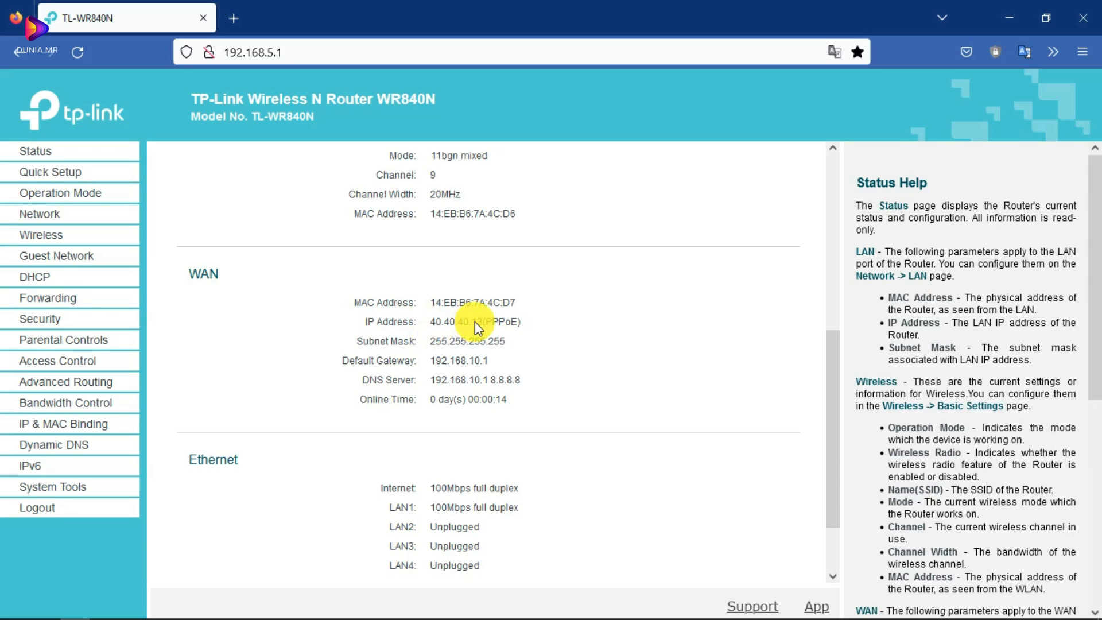
left_click_drag(524, 321, 471, 324)
left_click_drag(491, 361, 421, 358)
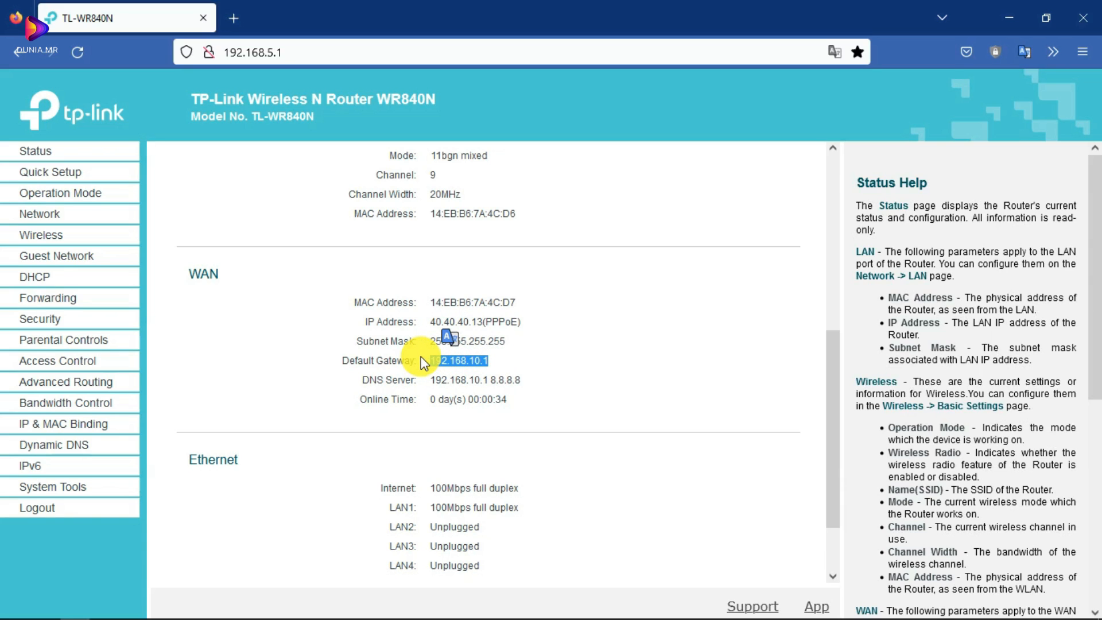
left_click(495, 364)
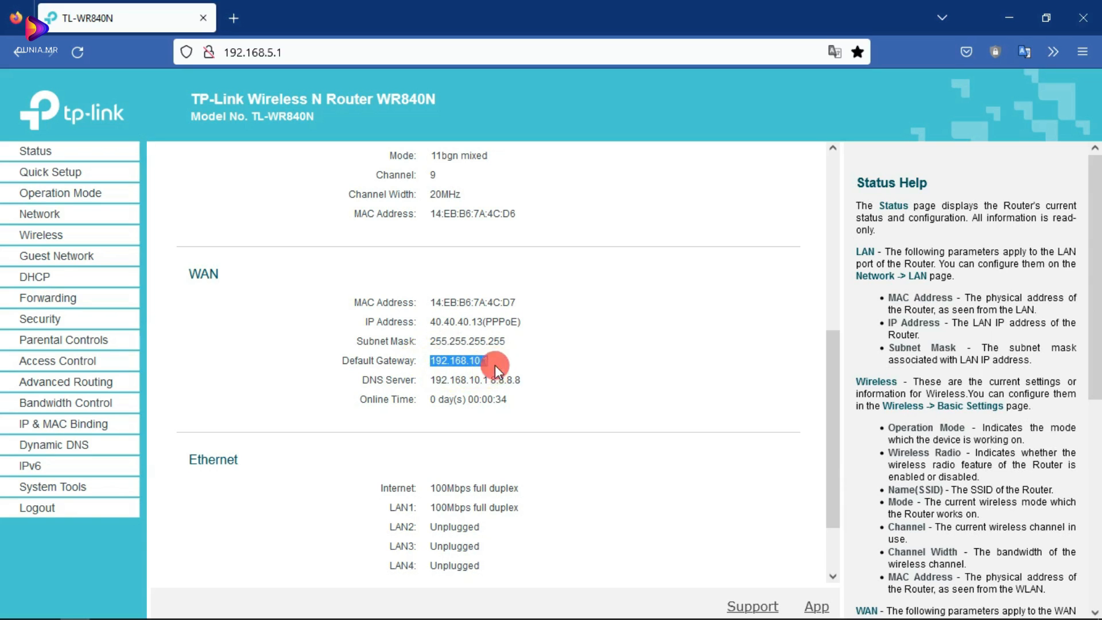
scroll(546, 346, "up", 6)
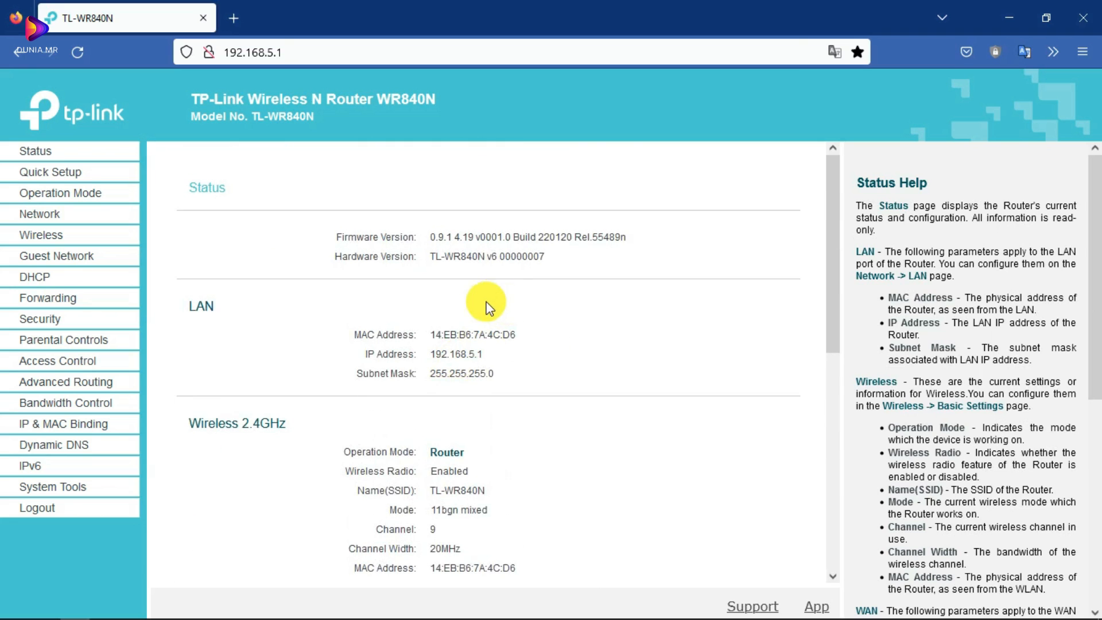
scroll(394, 311, "down", 1)
- Open Wireless Basic Settings and check SSID TL-WR840N with mode 11bgn mixed
scroll(390, 291, "up", 1)
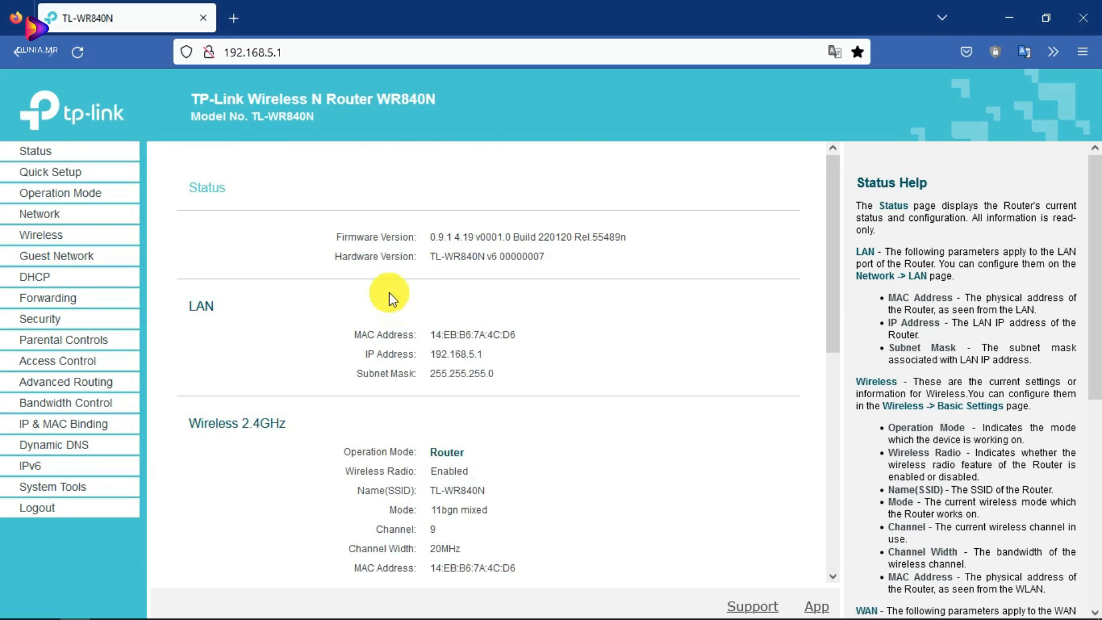
left_click(53, 237)
left_click(507, 261)
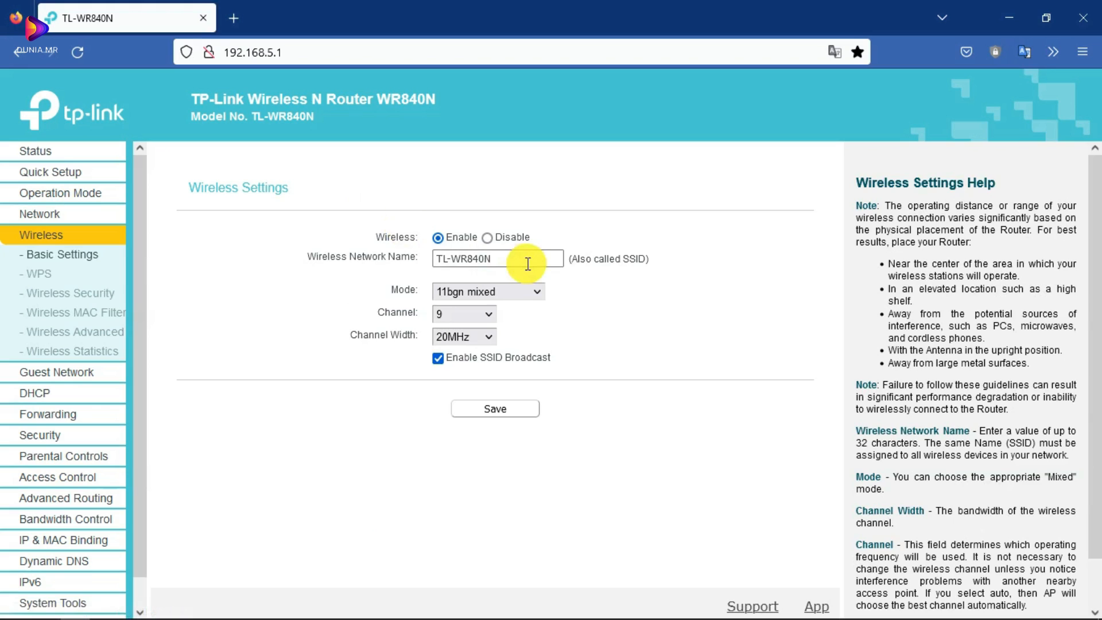
left_click_drag(507, 262, 418, 253)
left_click(601, 289)
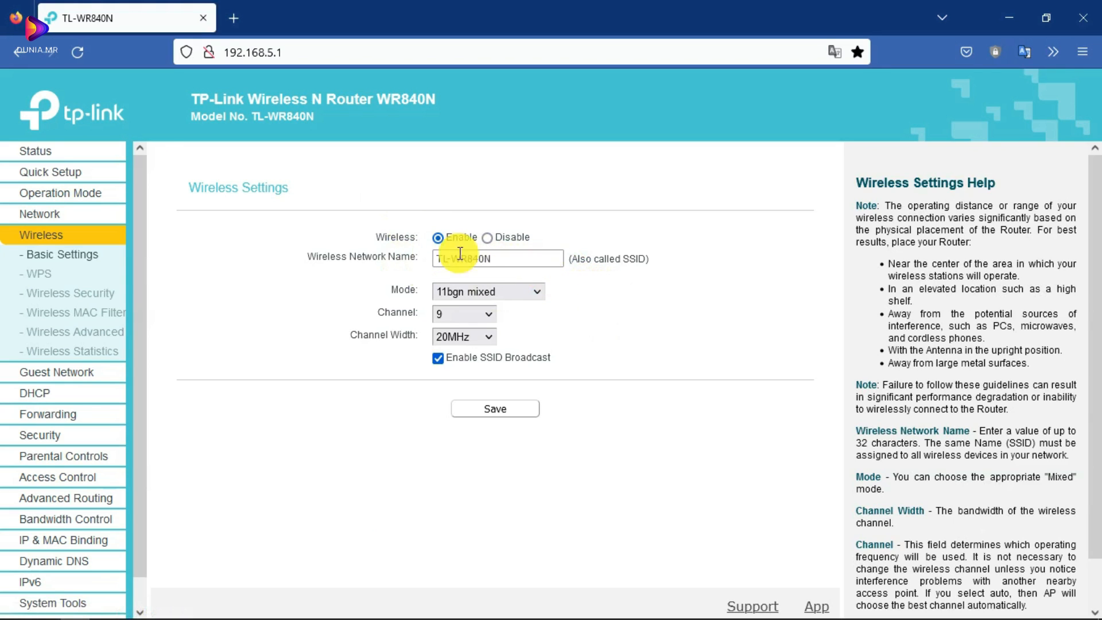
left_click(481, 292)
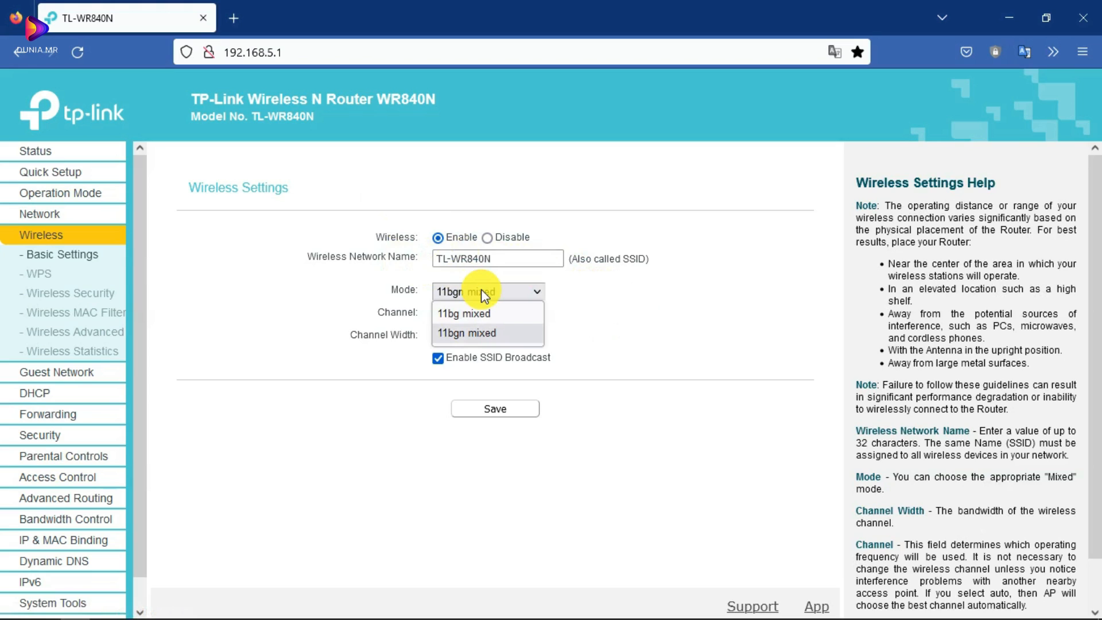
left_click(482, 291)
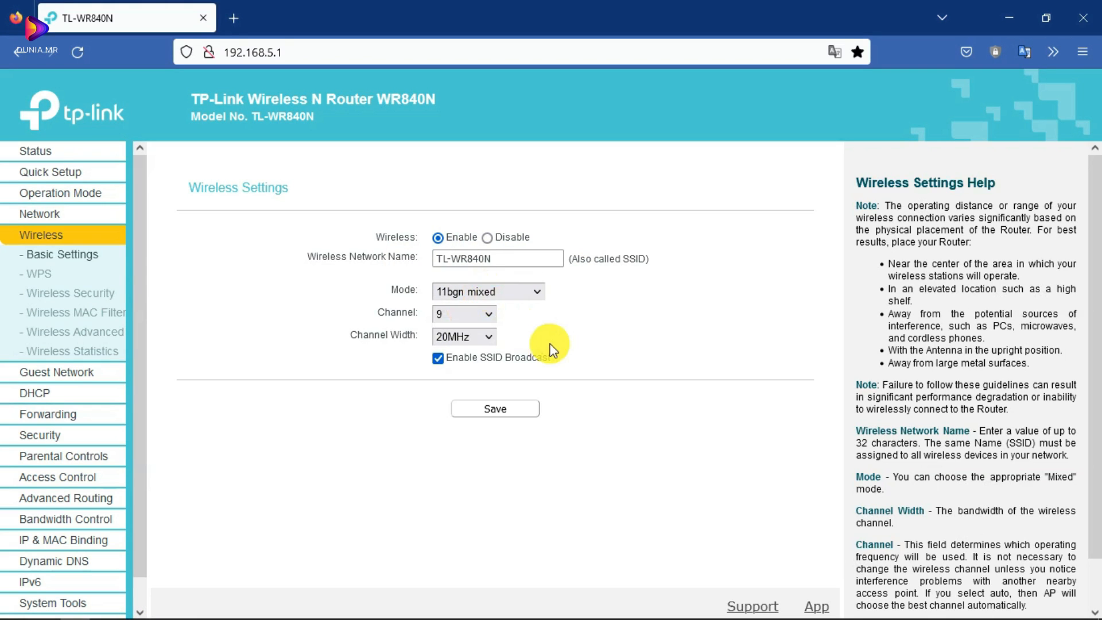
left_click(519, 294)
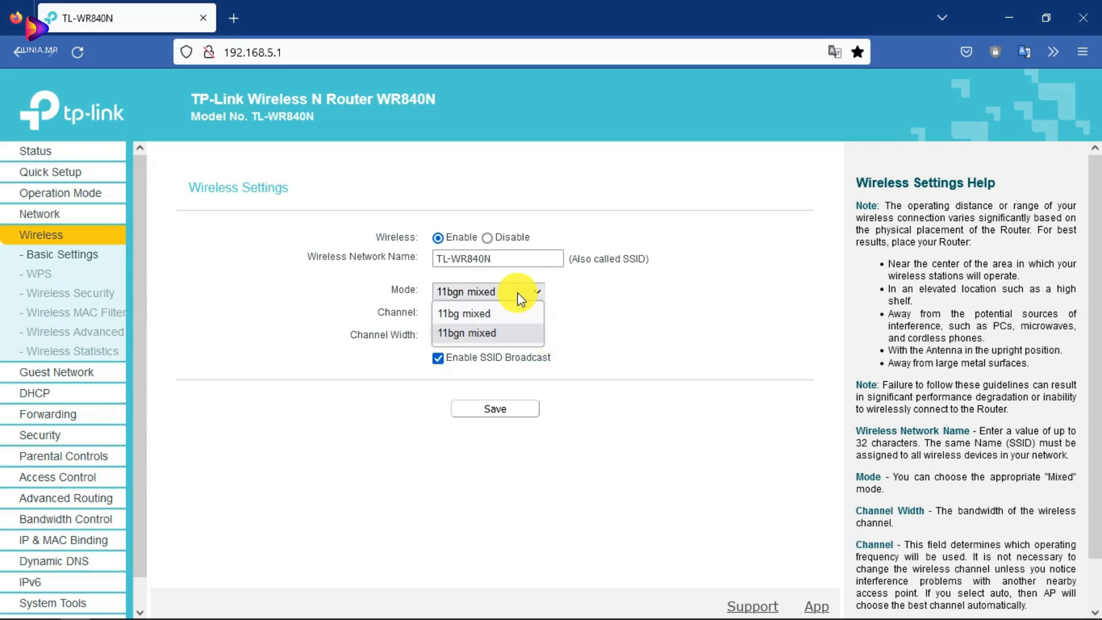
left_click(518, 295)
- Keep the wireless channel at 9 and channel width at 20MHz
left_click(475, 316)
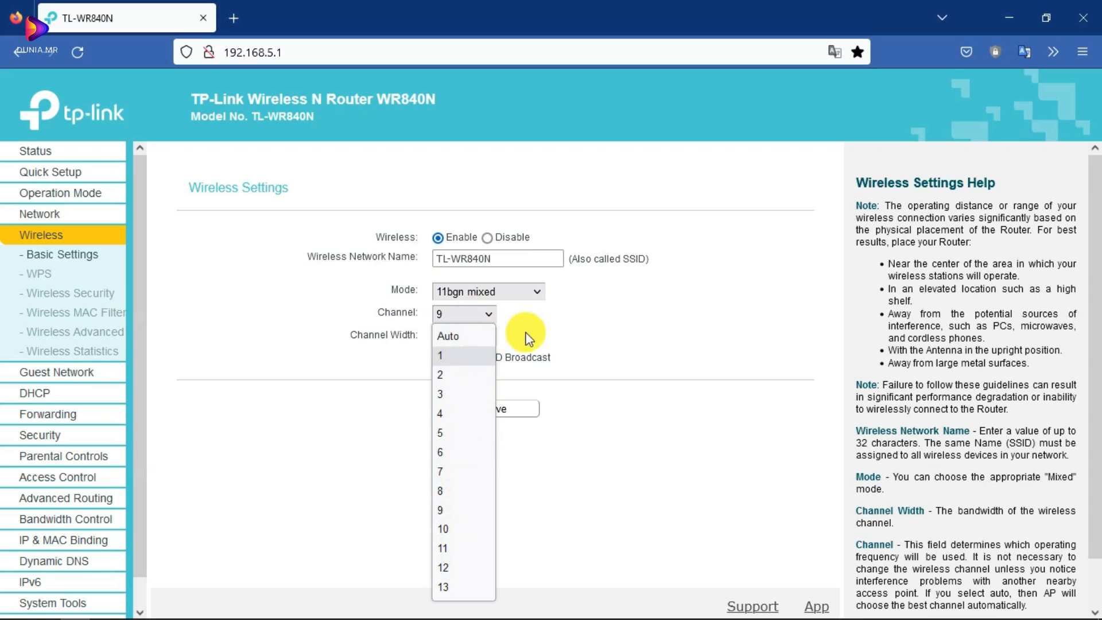
left_click(468, 314)
left_click(471, 337)
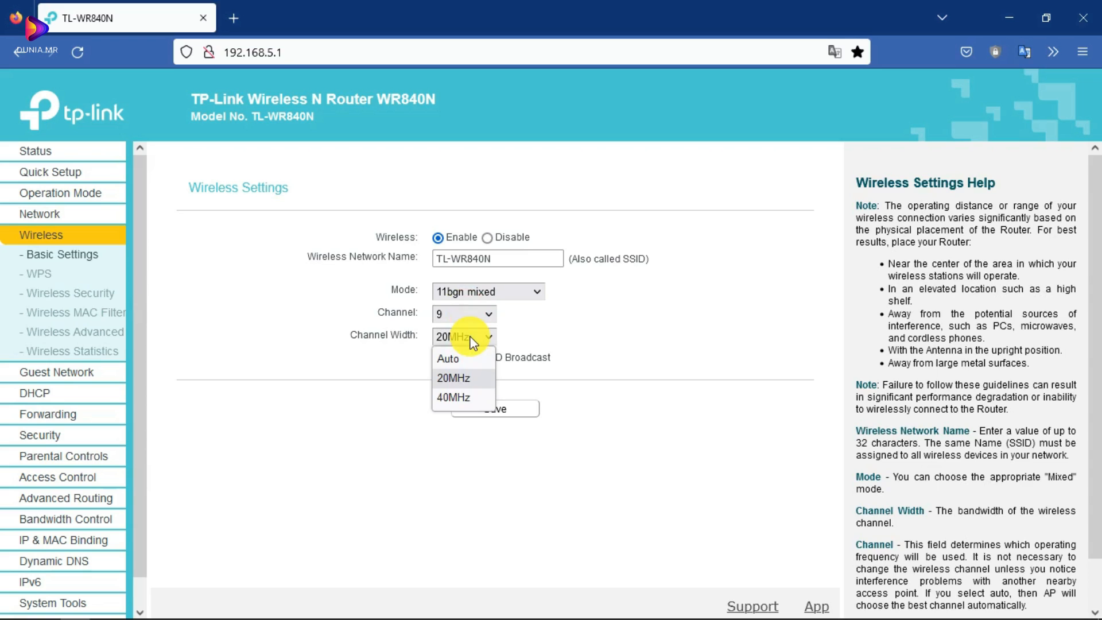
left_click(439, 379)
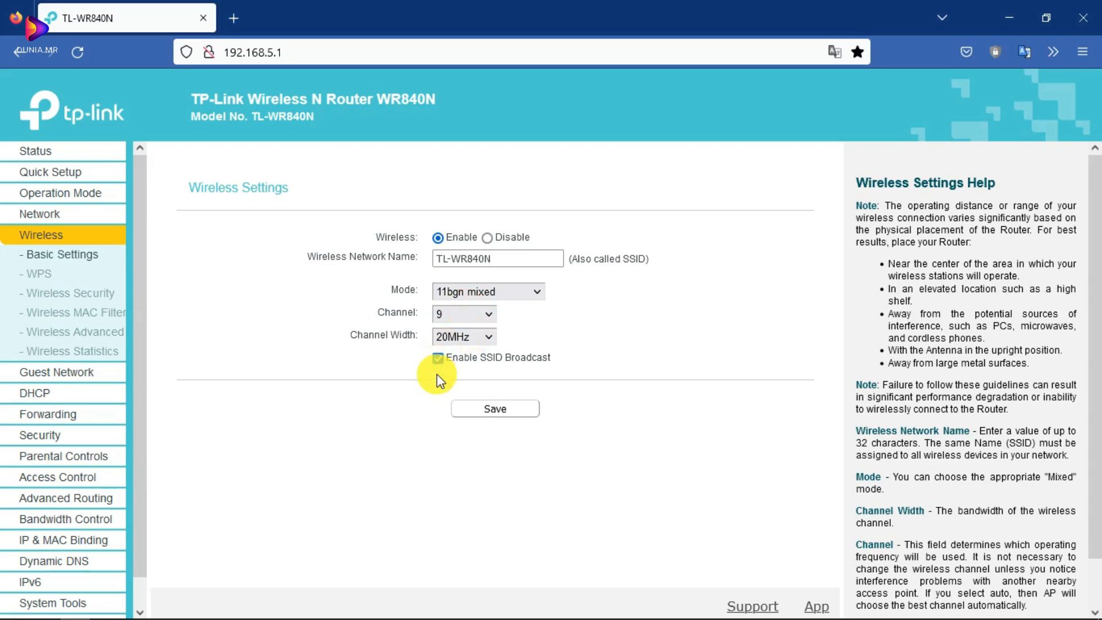
left_click(472, 339)
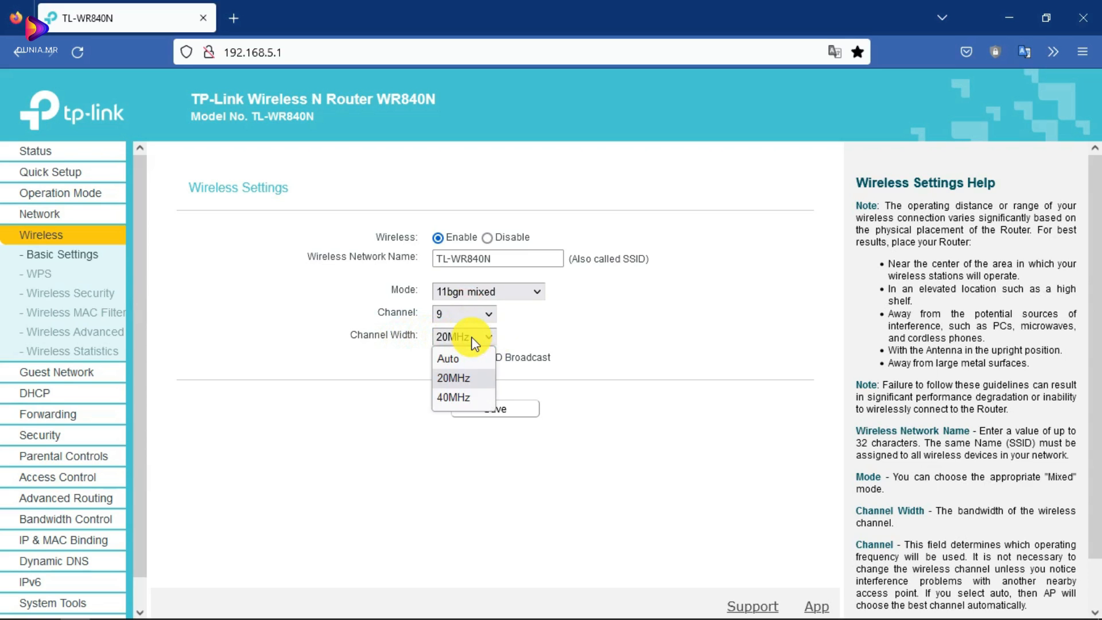
left_click(462, 378)
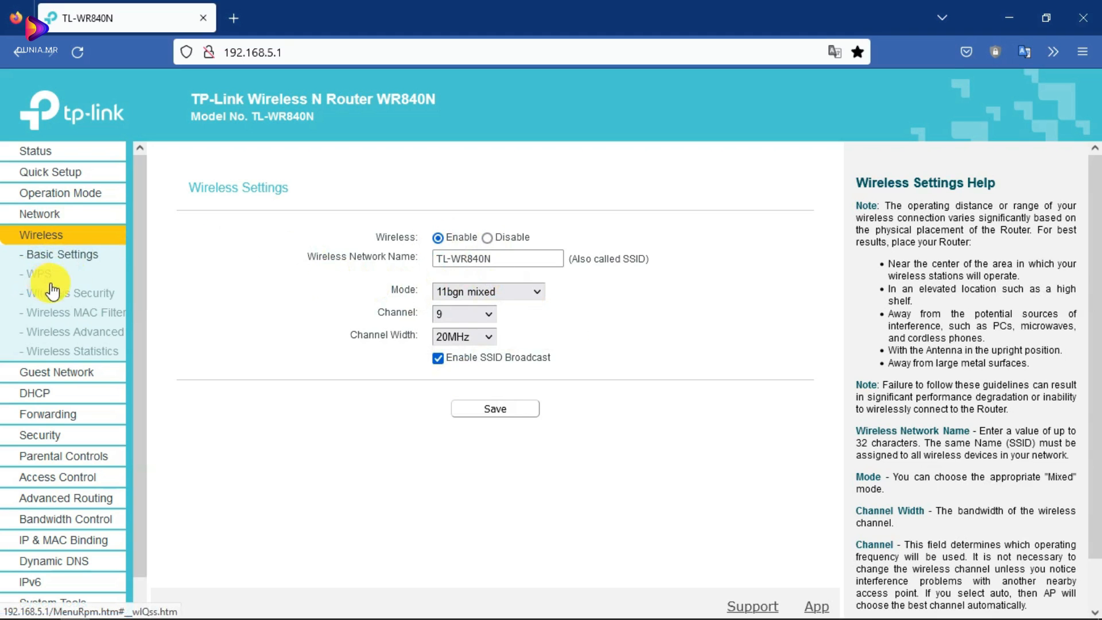
scroll(60, 321, "down", 1)
scroll(35, 299, "up", 1)
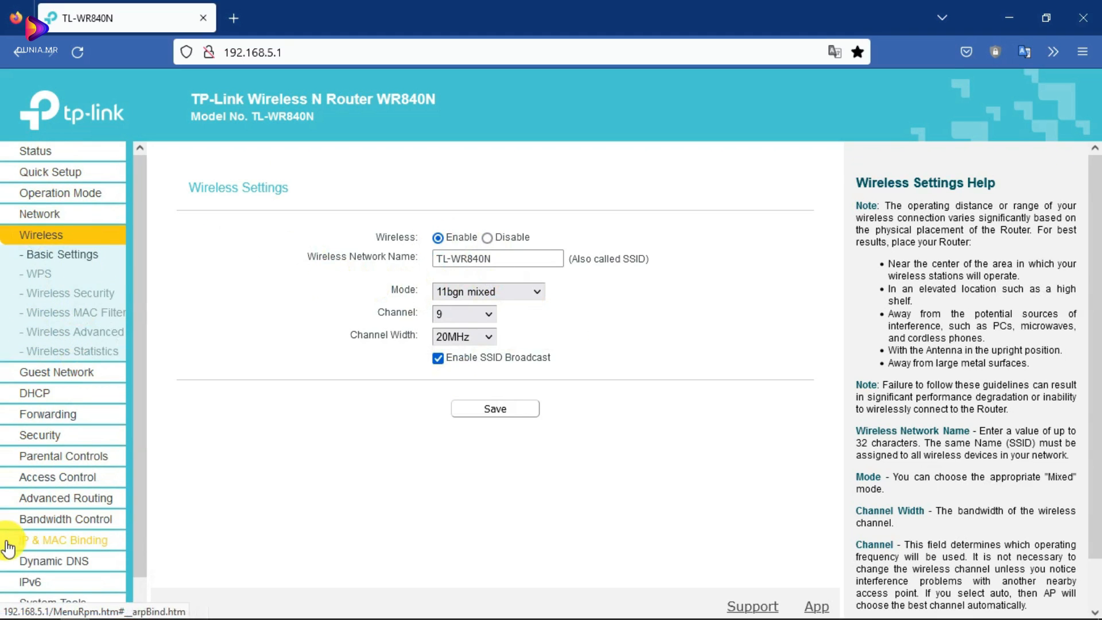
scroll(17, 537, "down", 1)
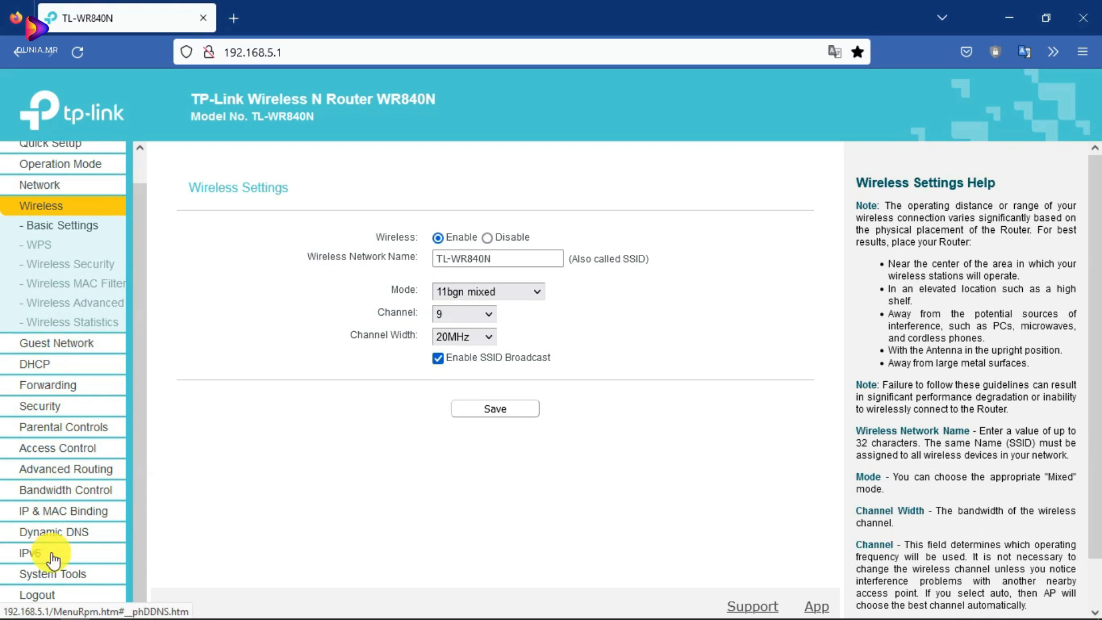
scroll(52, 345, "up", 1)
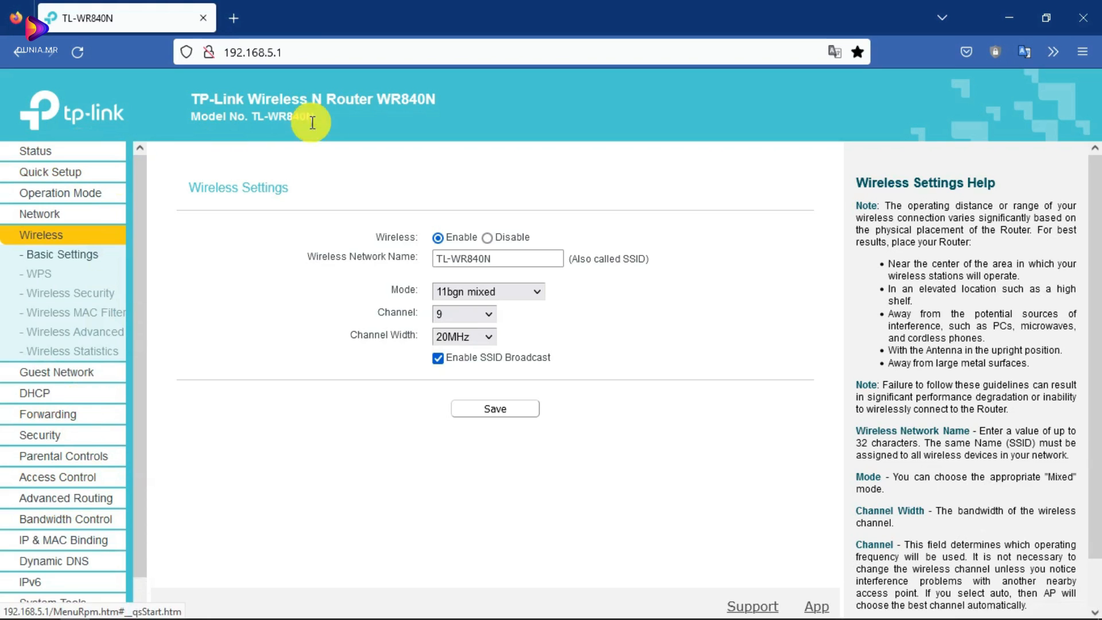
scroll(32, 424, "down", 1)
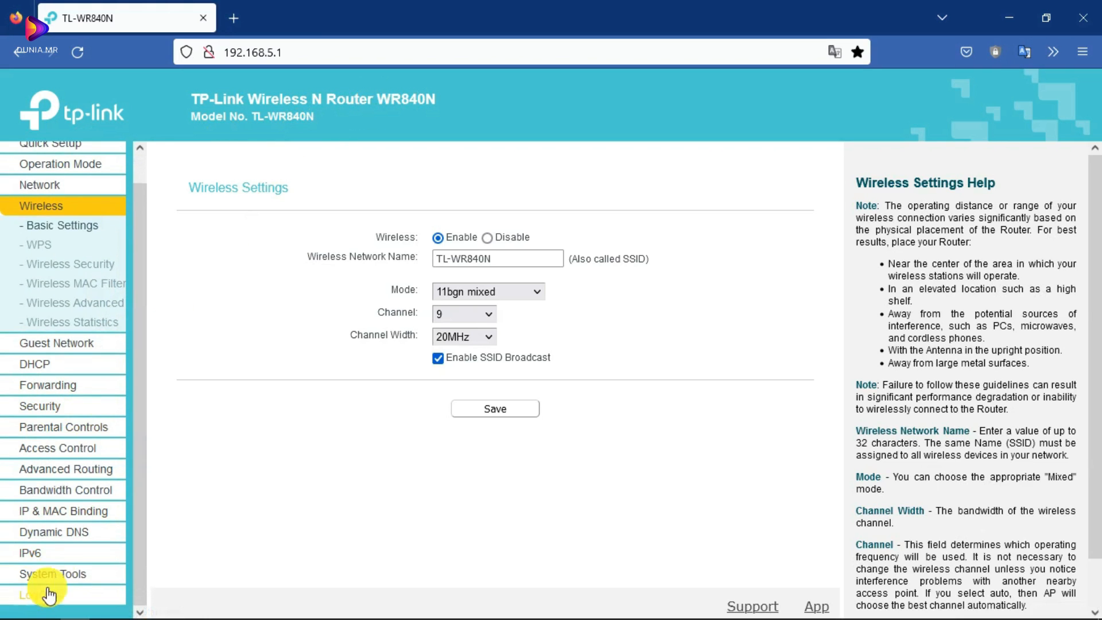
scroll(66, 292, "up", 1)
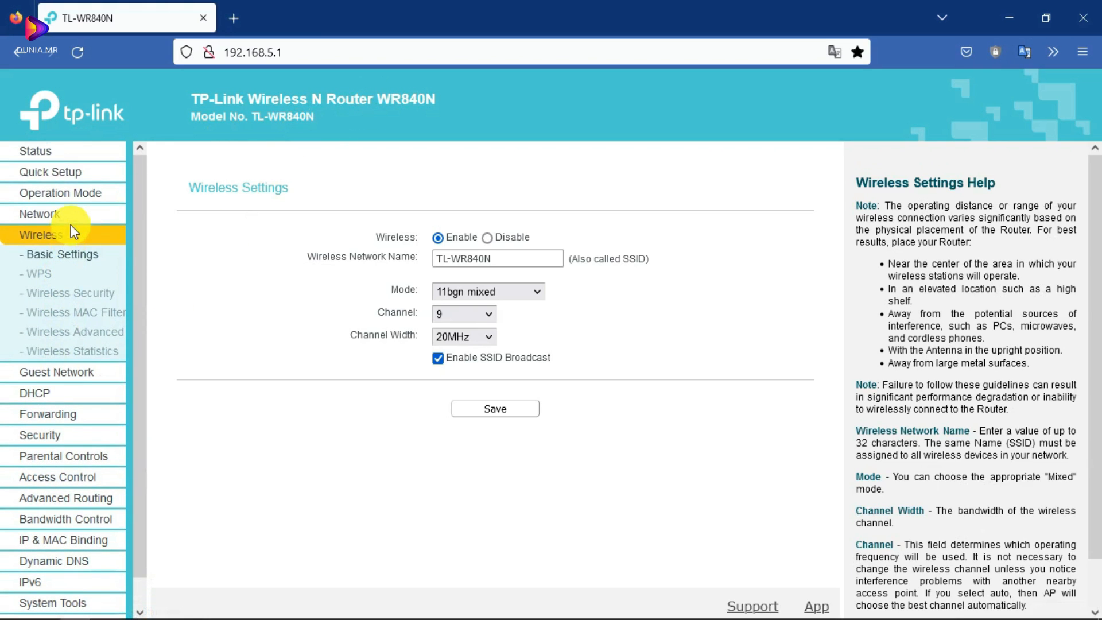
- Open the router Status page and review the wireless status details
left_click(61, 215)
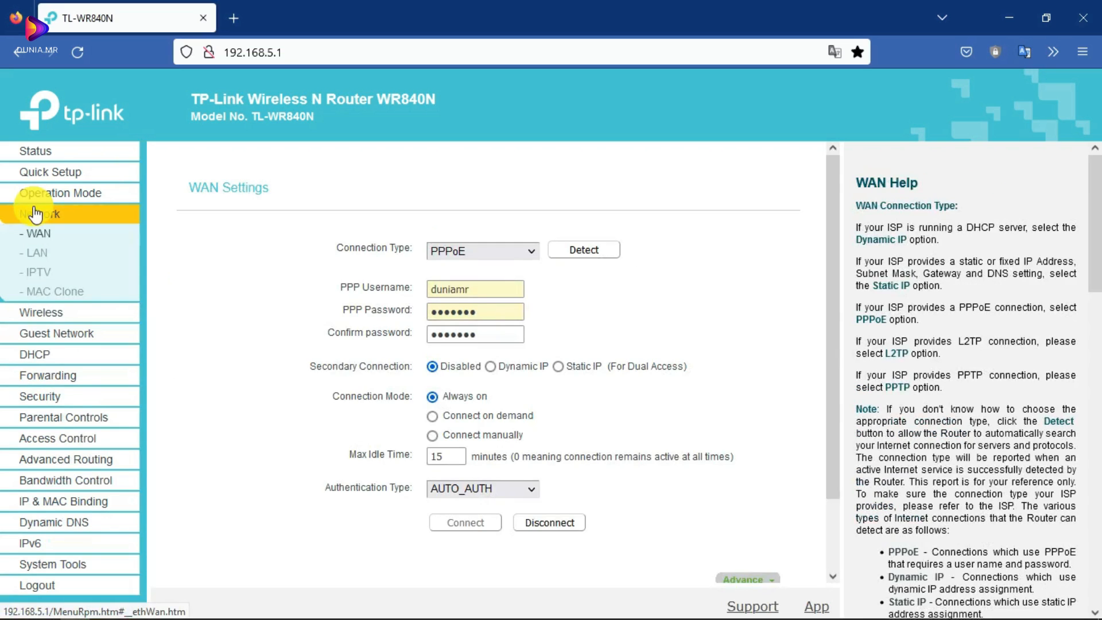
scroll(573, 343, "down", 2)
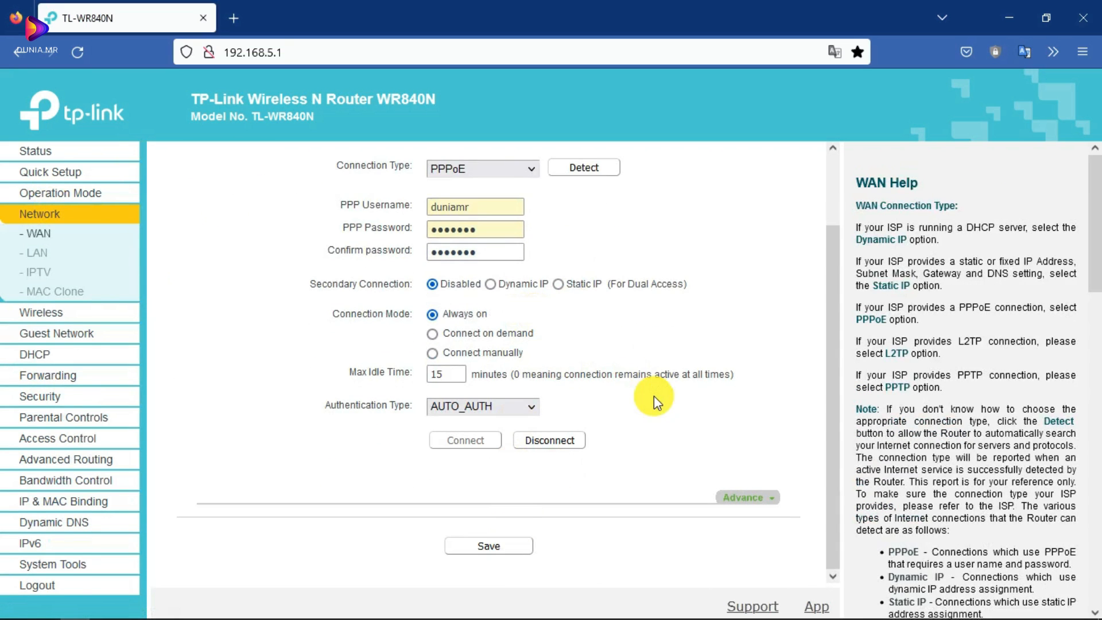
scroll(608, 299, "up", 1)
scroll(598, 399, "down", 1)
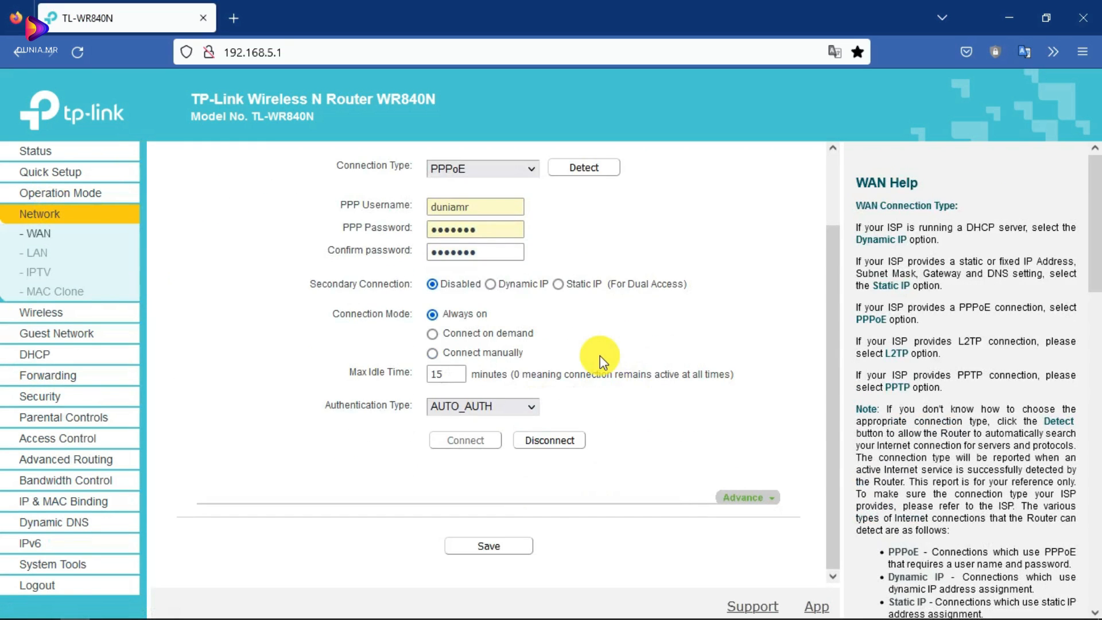
scroll(574, 345, "up", 2)
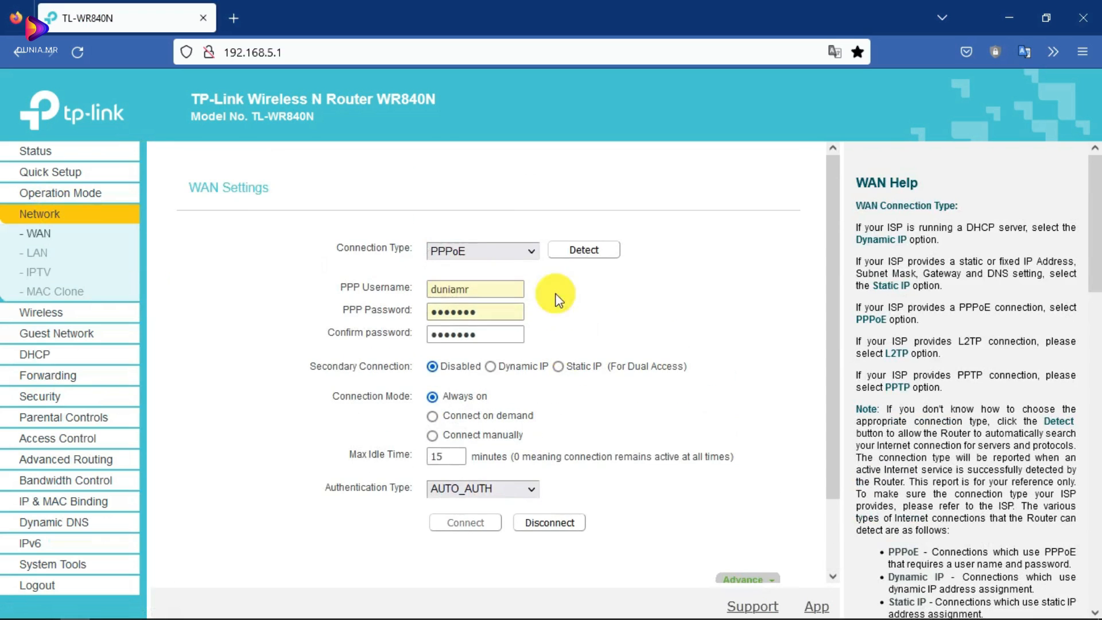
left_click(35, 168)
left_click(32, 151)
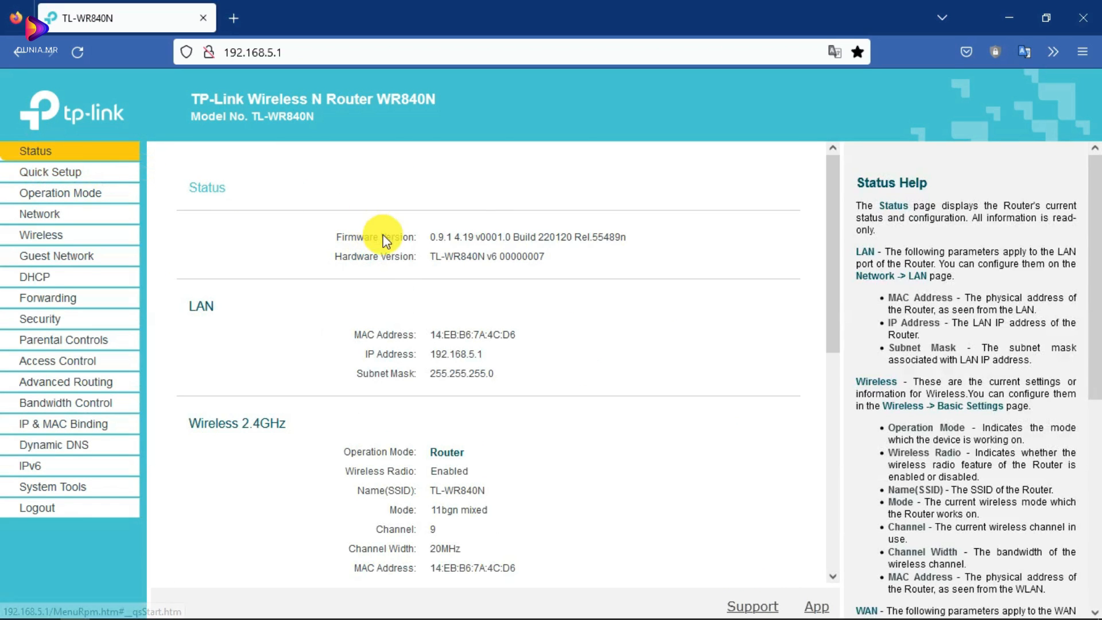
scroll(438, 340, "down", 4)
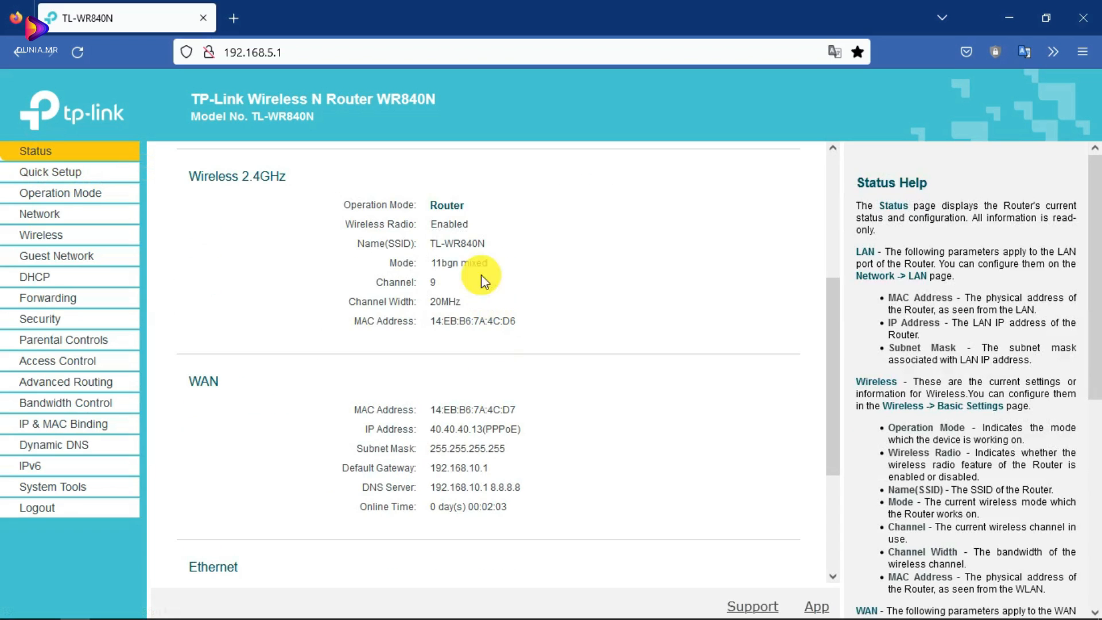
left_click_drag(191, 172, 457, 263)
left_click(505, 261)
left_click_drag(381, 284, 460, 285)
scroll(471, 298, "down", 3)
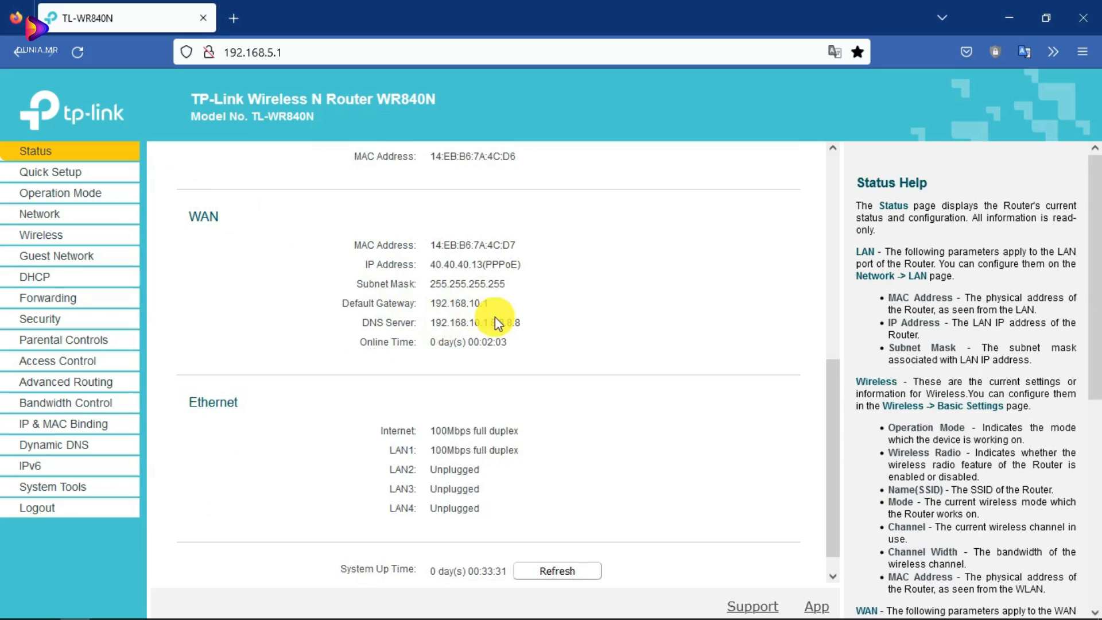
scroll(522, 322, "up", 3)
left_click(204, 298)
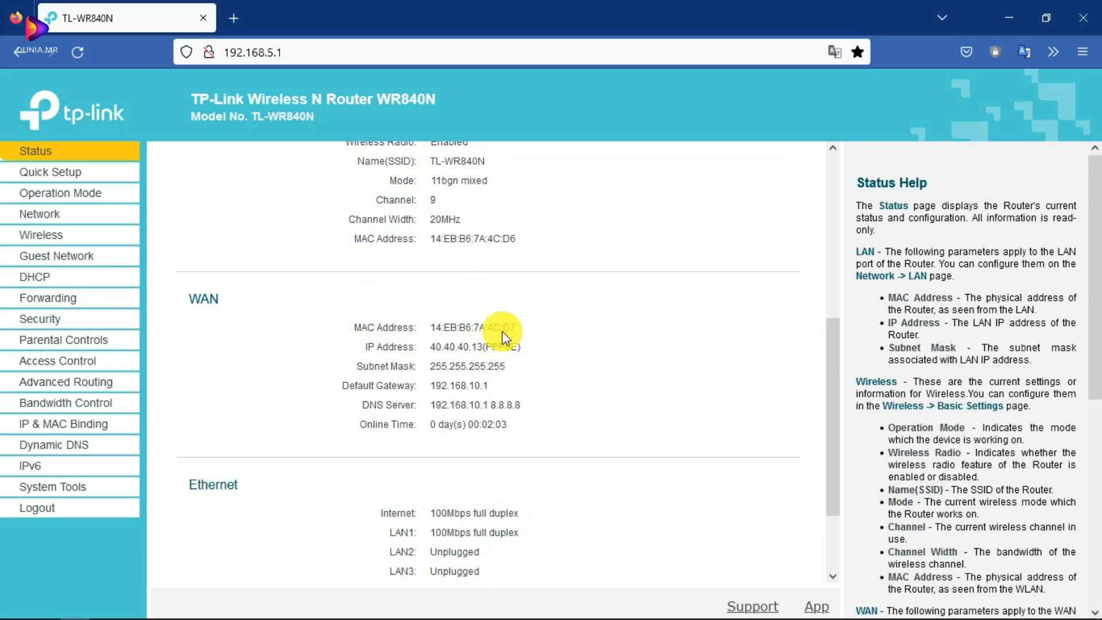
- Check WAN IP 40.40.40.13 and gateway 192.168.10.1, refresh, and view the Wi-Fi list
triple_click(384, 344)
left_click_drag(535, 345, 425, 350)
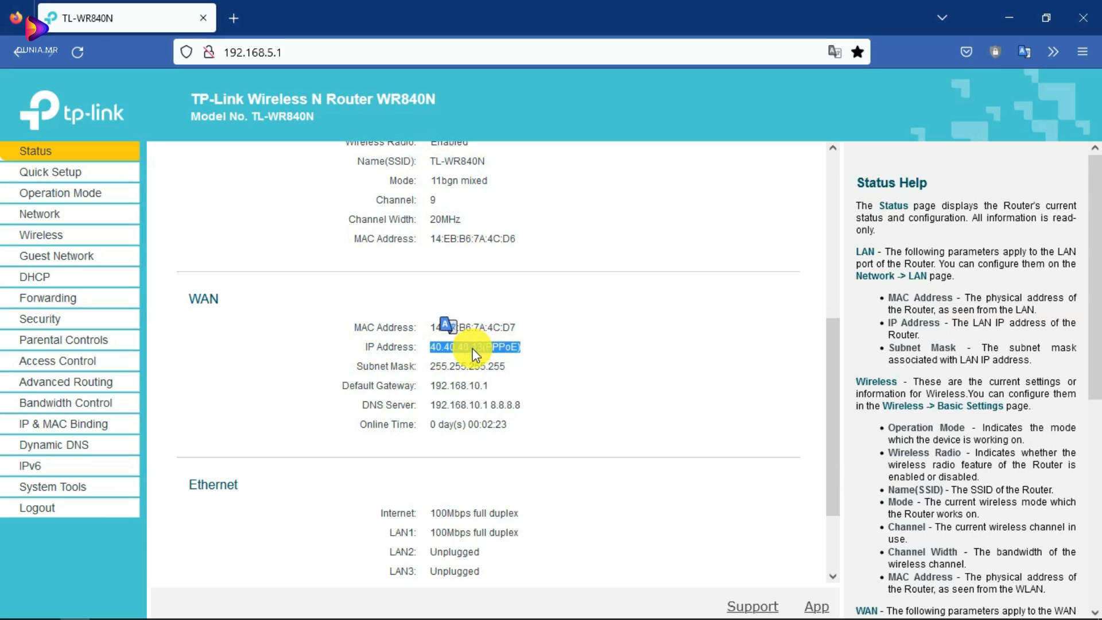
left_click_drag(509, 387, 442, 386)
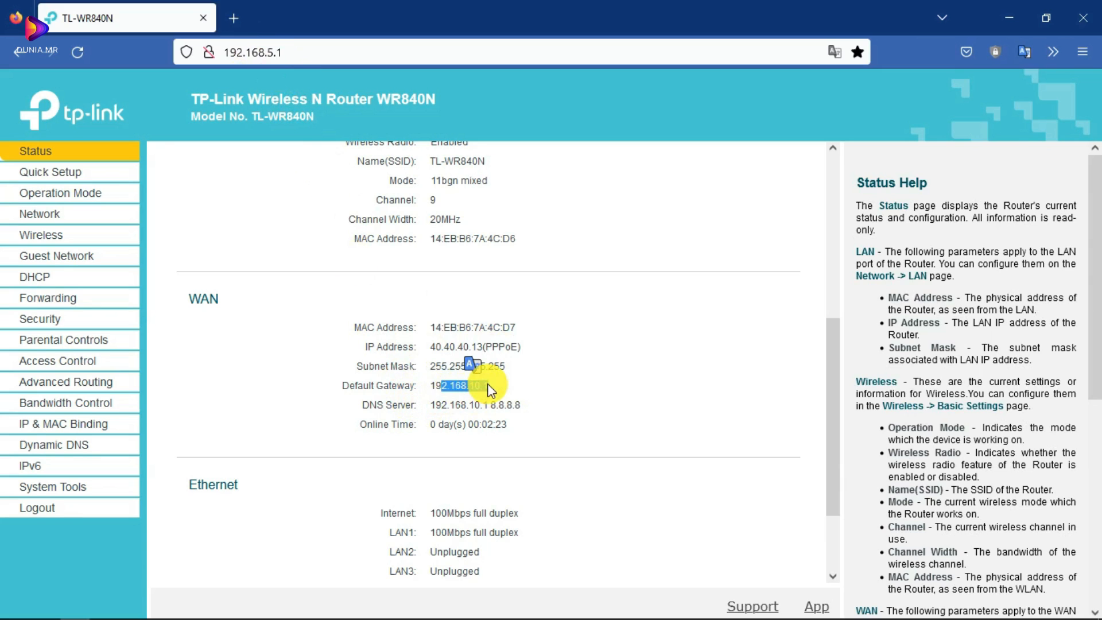
left_click_drag(425, 383, 480, 384)
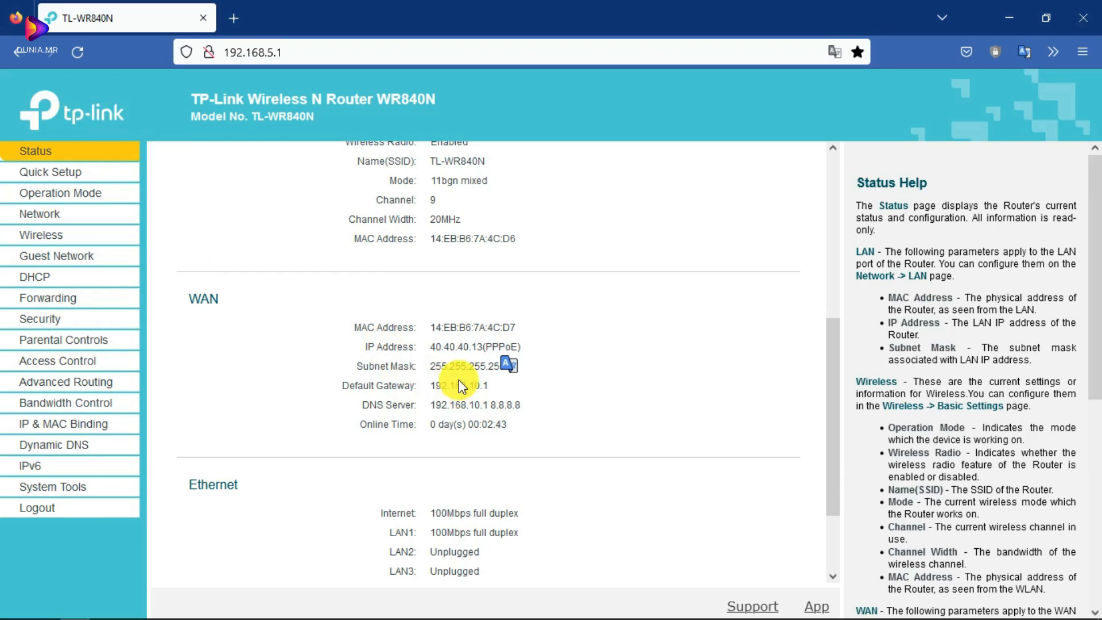
left_click_drag(495, 387, 418, 377)
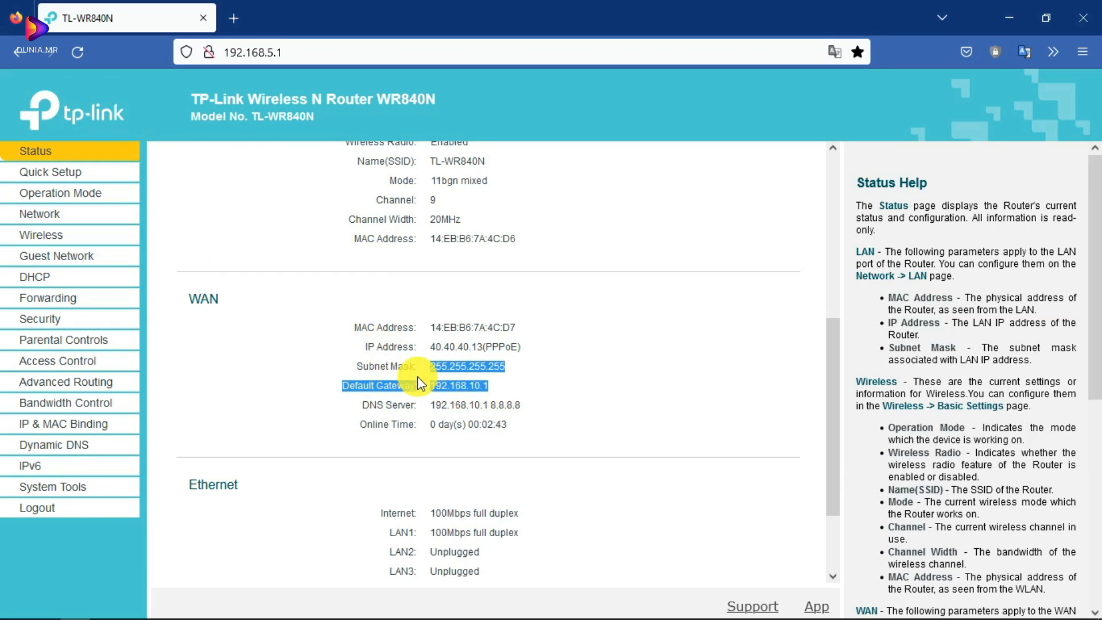
left_click(491, 381)
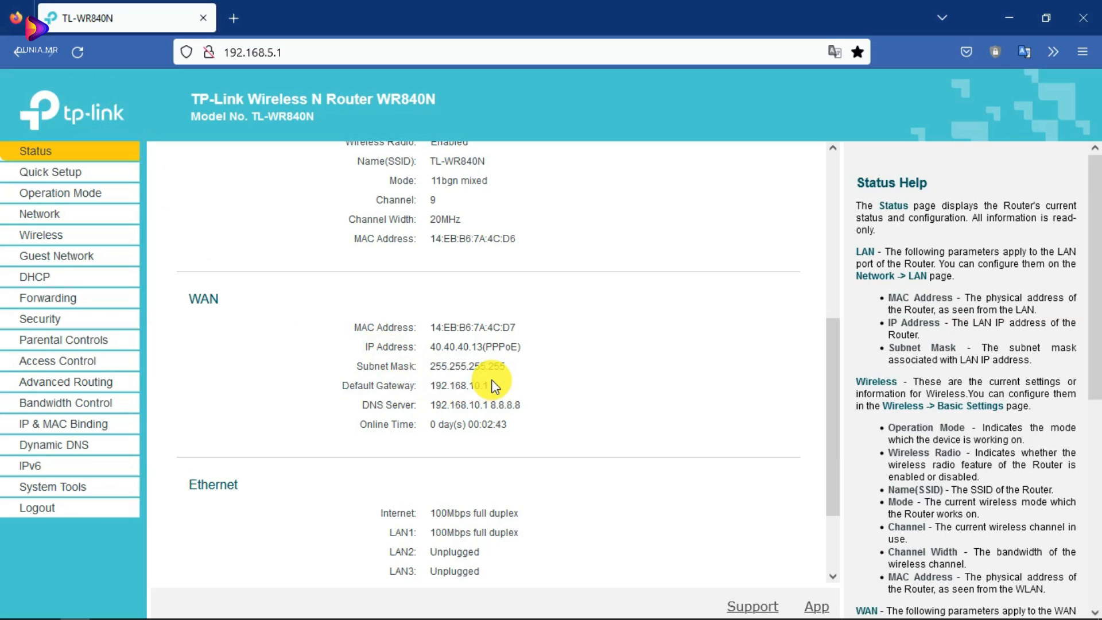
scroll(494, 387, "down", 3)
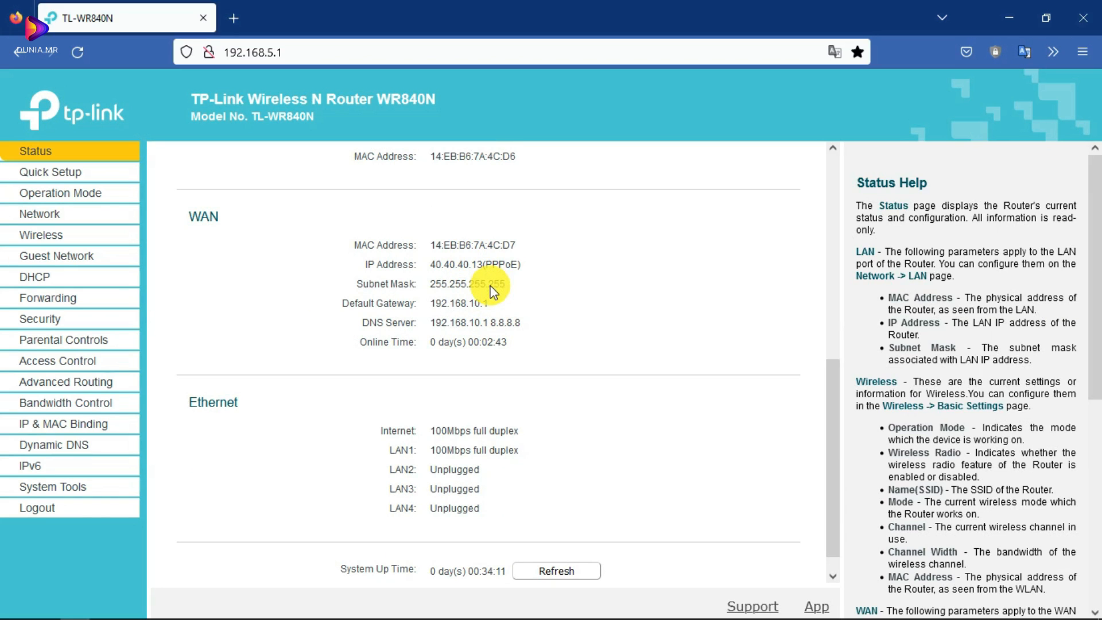
left_click_drag(498, 300, 435, 302)
scroll(511, 396, "up", 5)
scroll(520, 447, "down", 5)
left_click(531, 546)
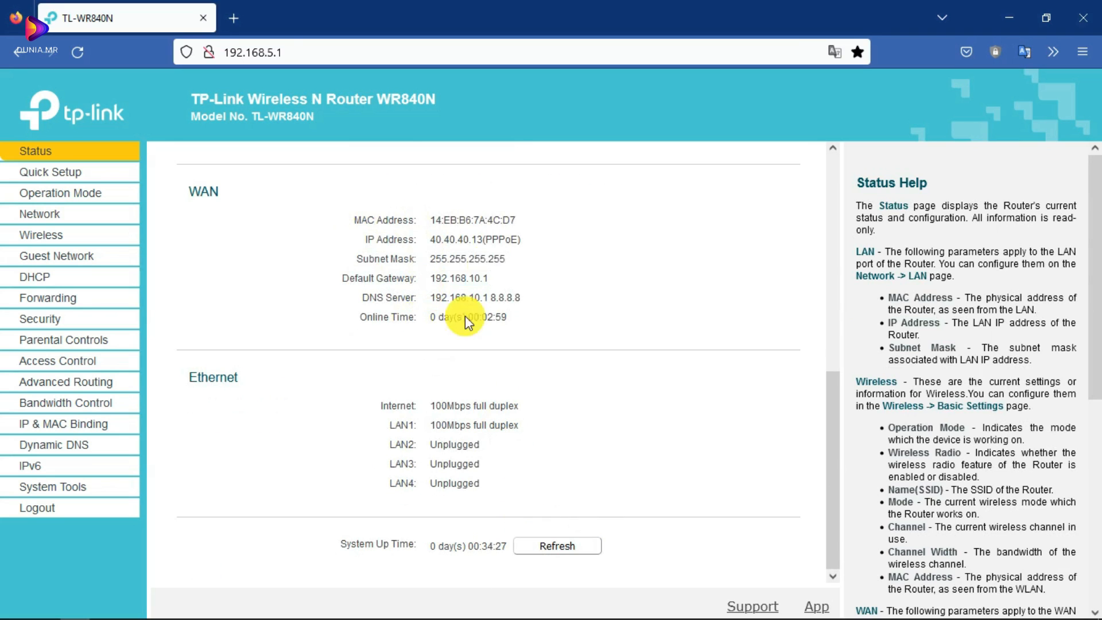
left_click(979, 608)
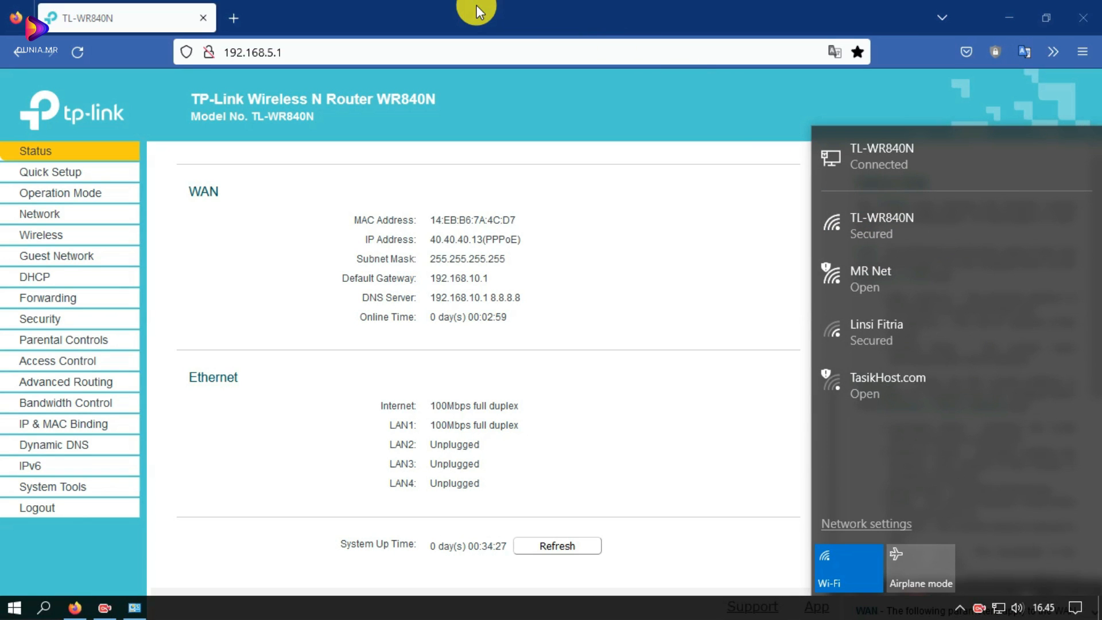
- Close the Wi-Fi list and review WAN: PPPoE, saved credentials, Always on, AUTO_AUTH
left_click(291, 227)
scroll(352, 304, "up", 6)
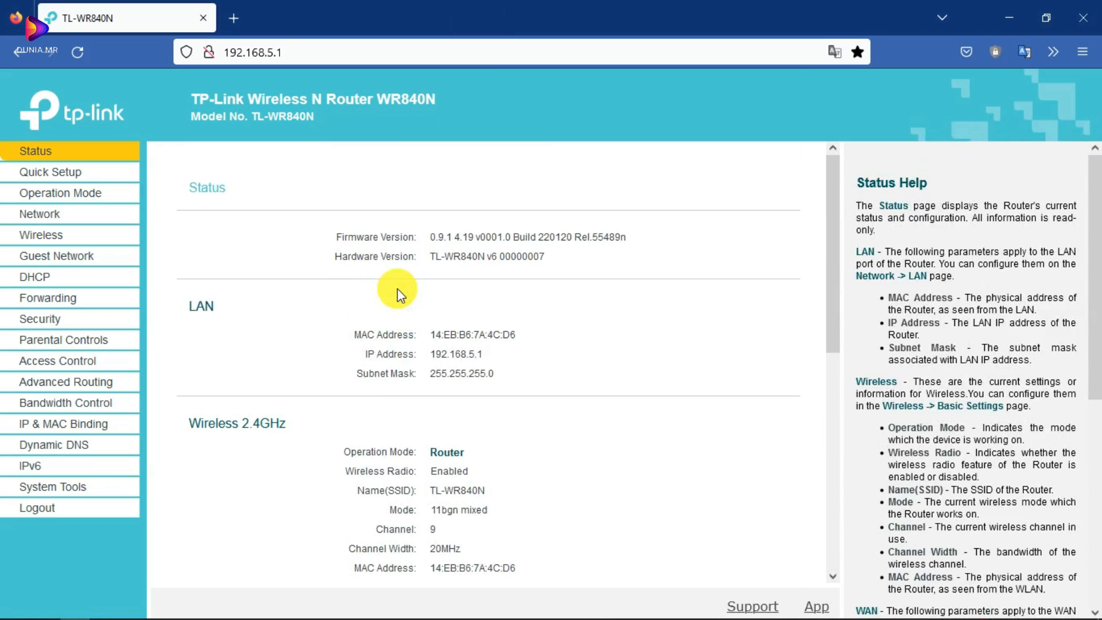
left_click(52, 213)
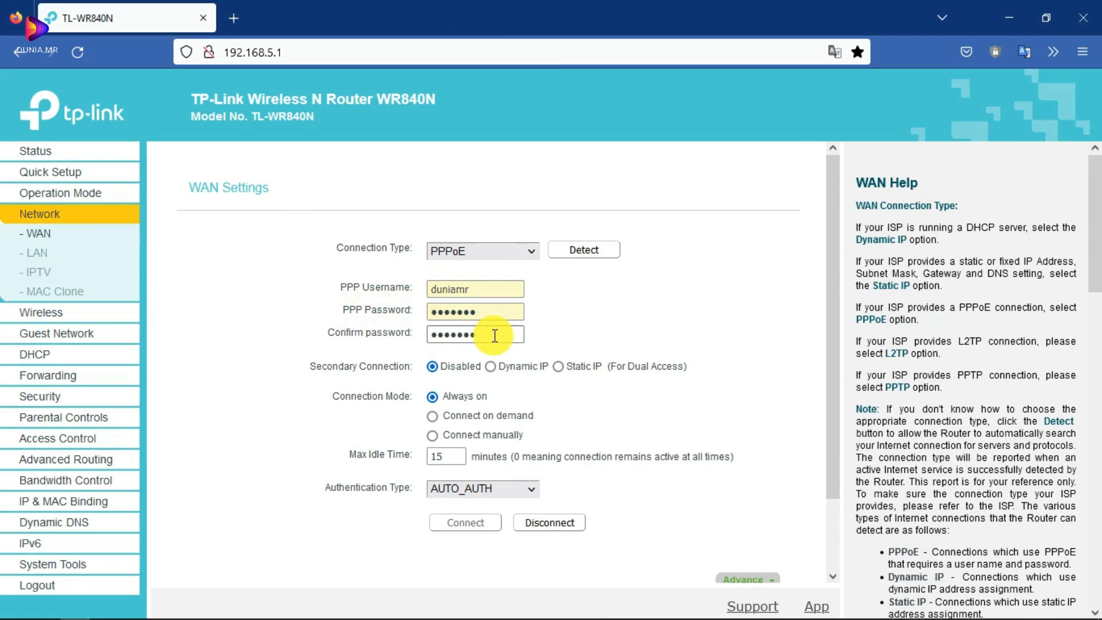
scroll(494, 345, "down", 2)
scroll(454, 356, "up", 2)
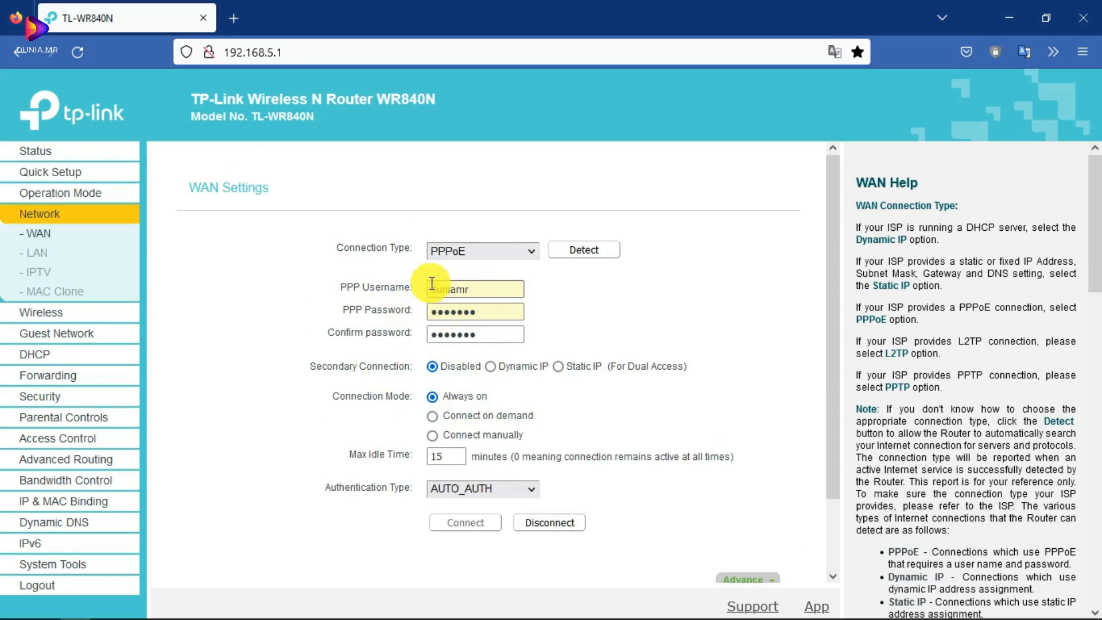
scroll(402, 304, "down", 1)
scroll(394, 325, "up", 1)
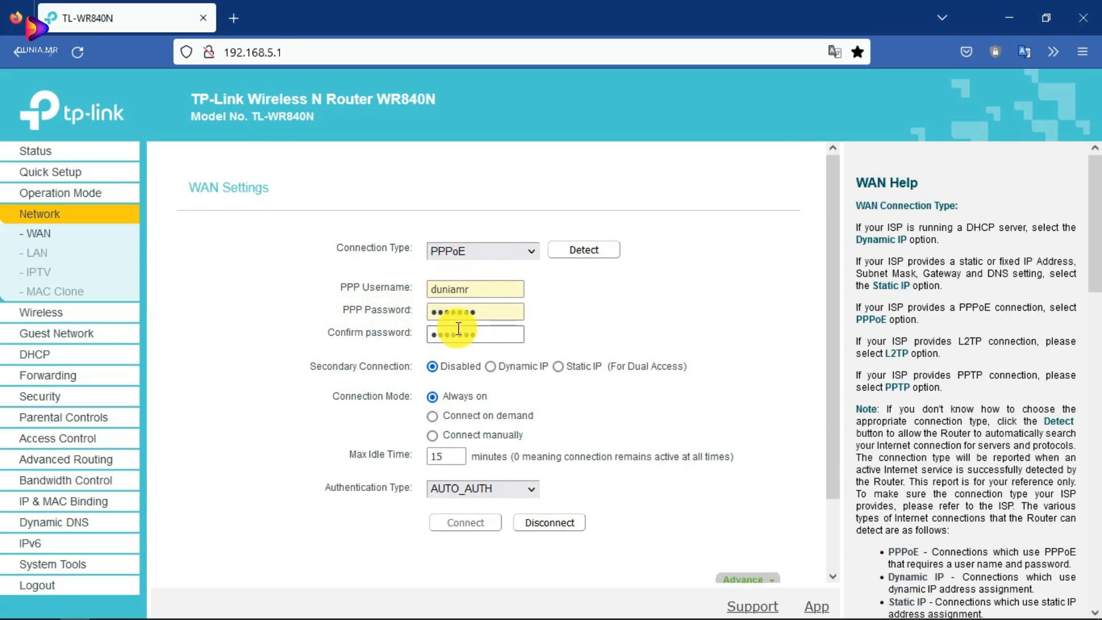
scroll(386, 392, "down", 1)
scroll(383, 390, "up", 1)
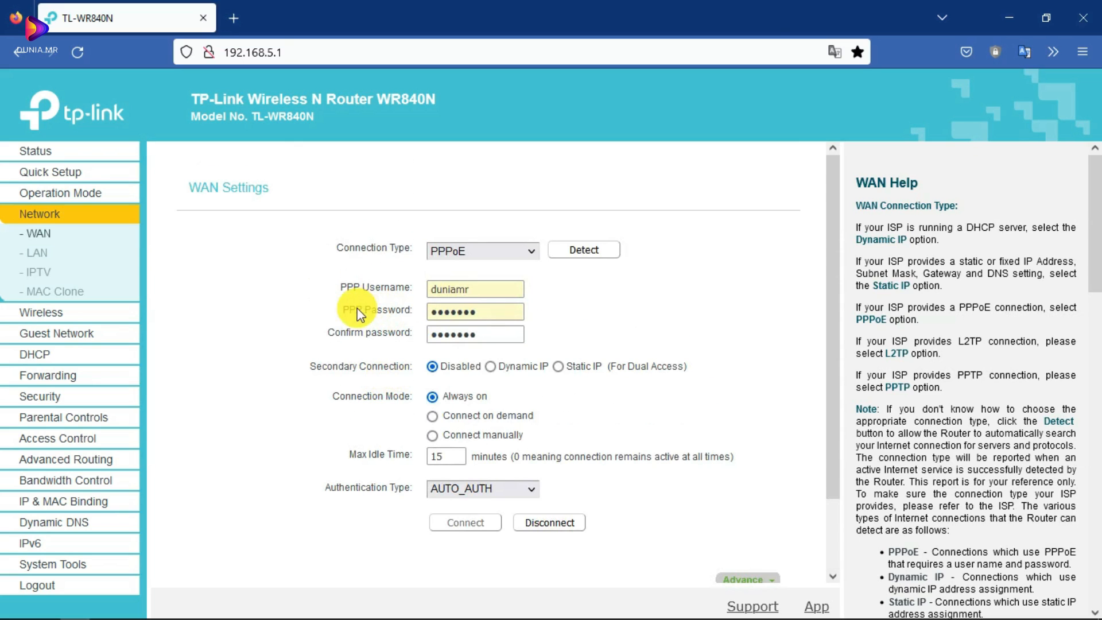
scroll(350, 322, "down", 3)
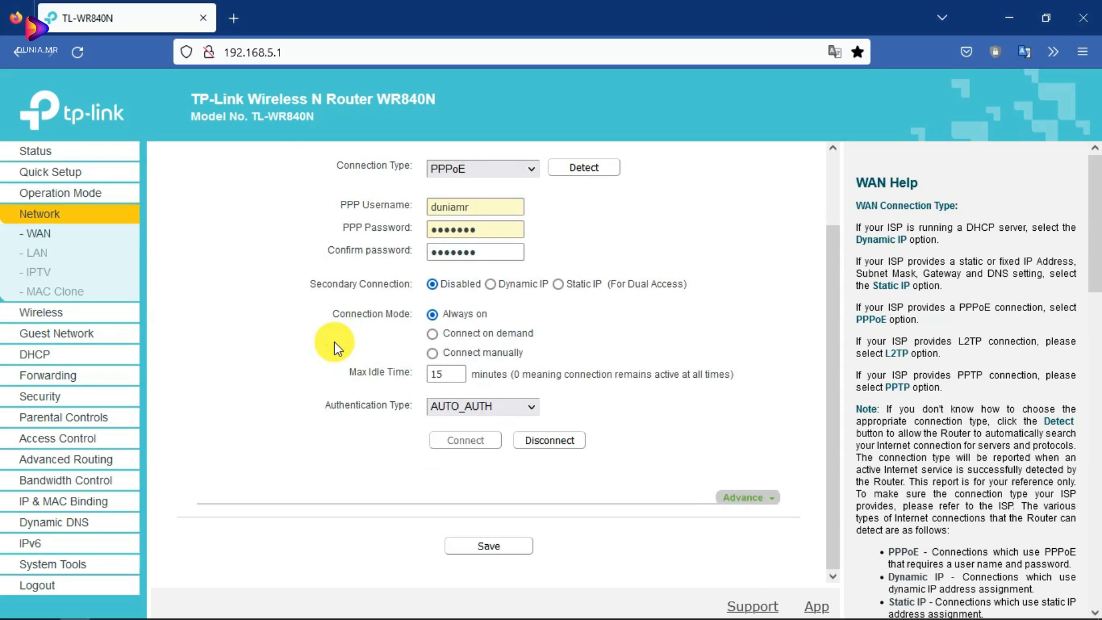